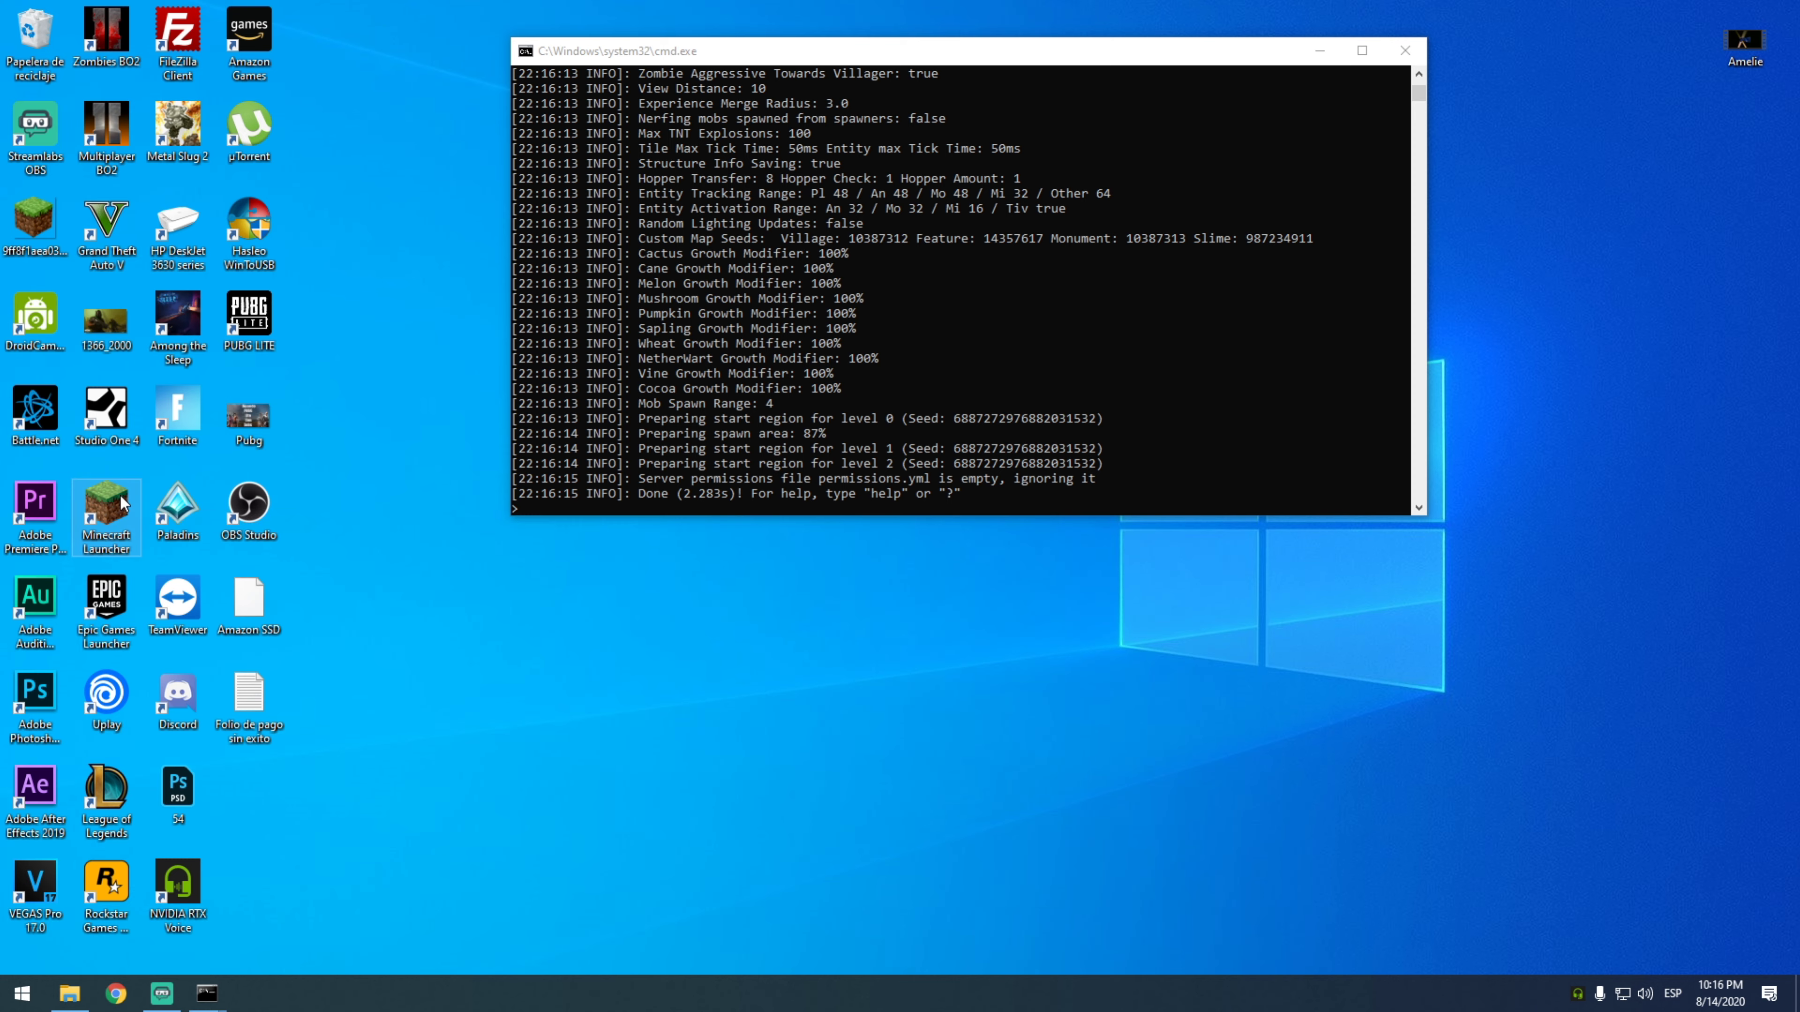
Launch Minecraft, add a multiplayer server with the address 192.168.2.114 and join it.
double_click(122, 502)
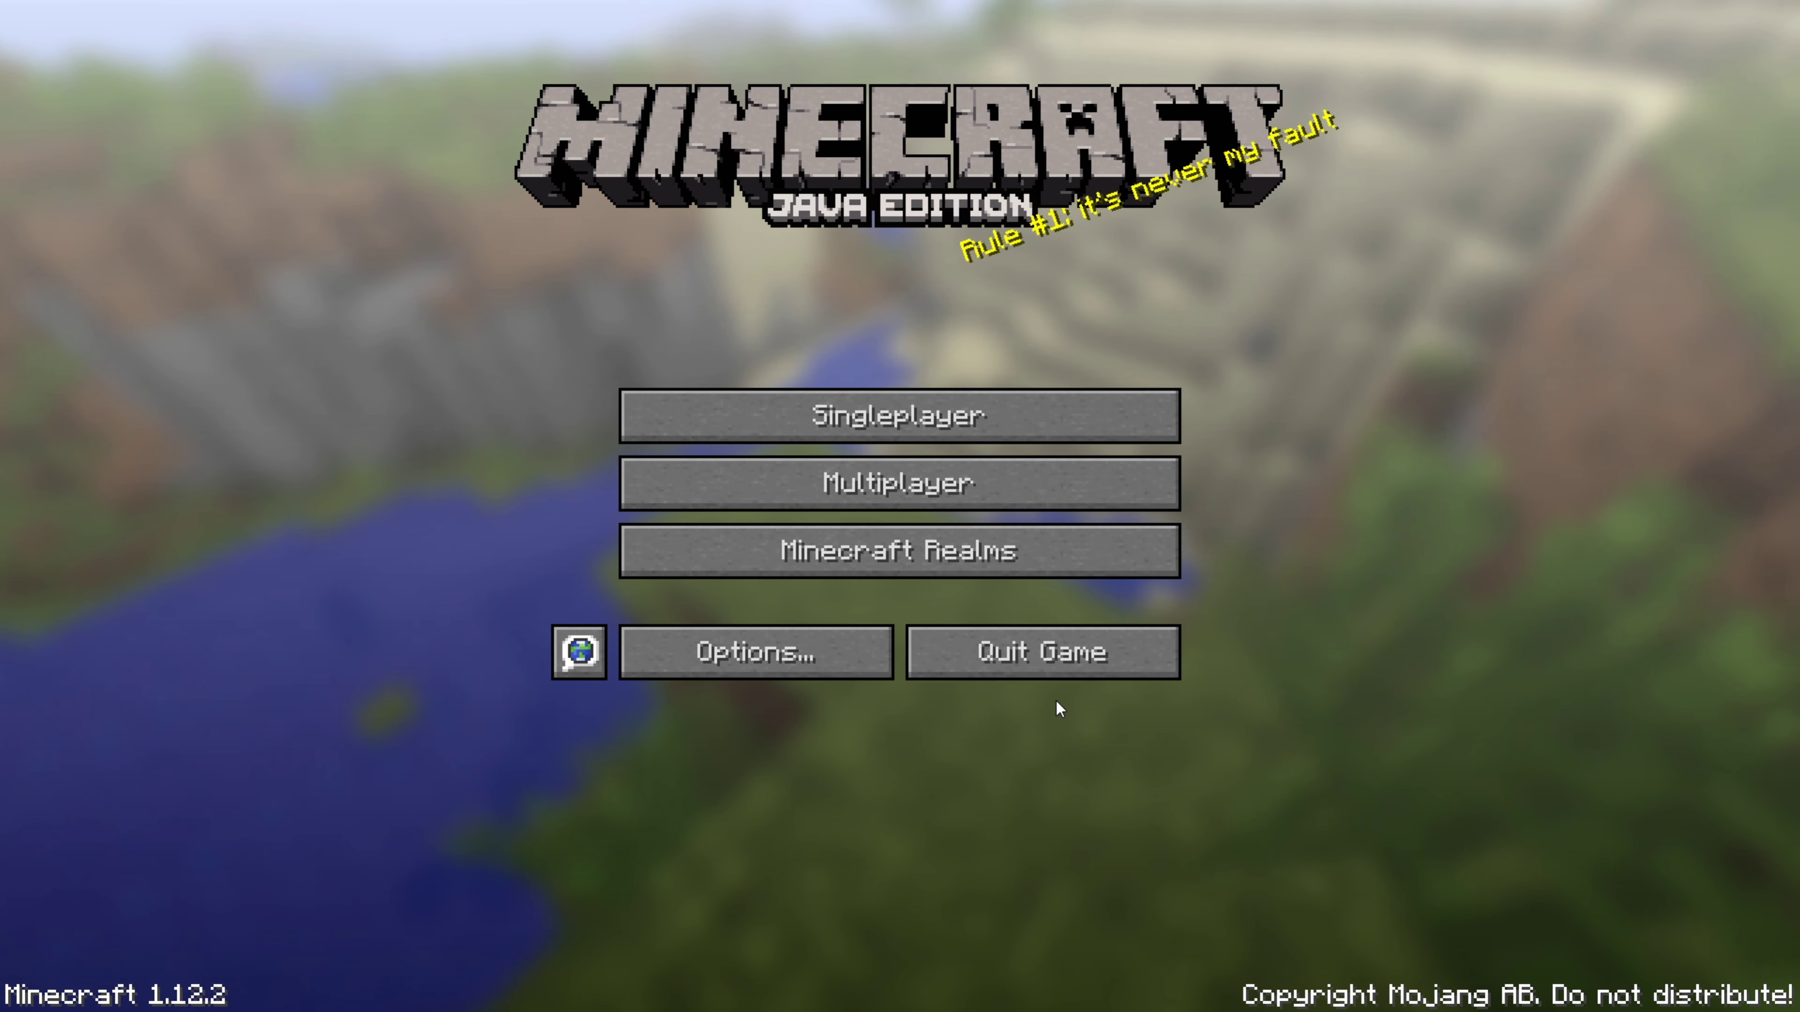
left_click(751, 482)
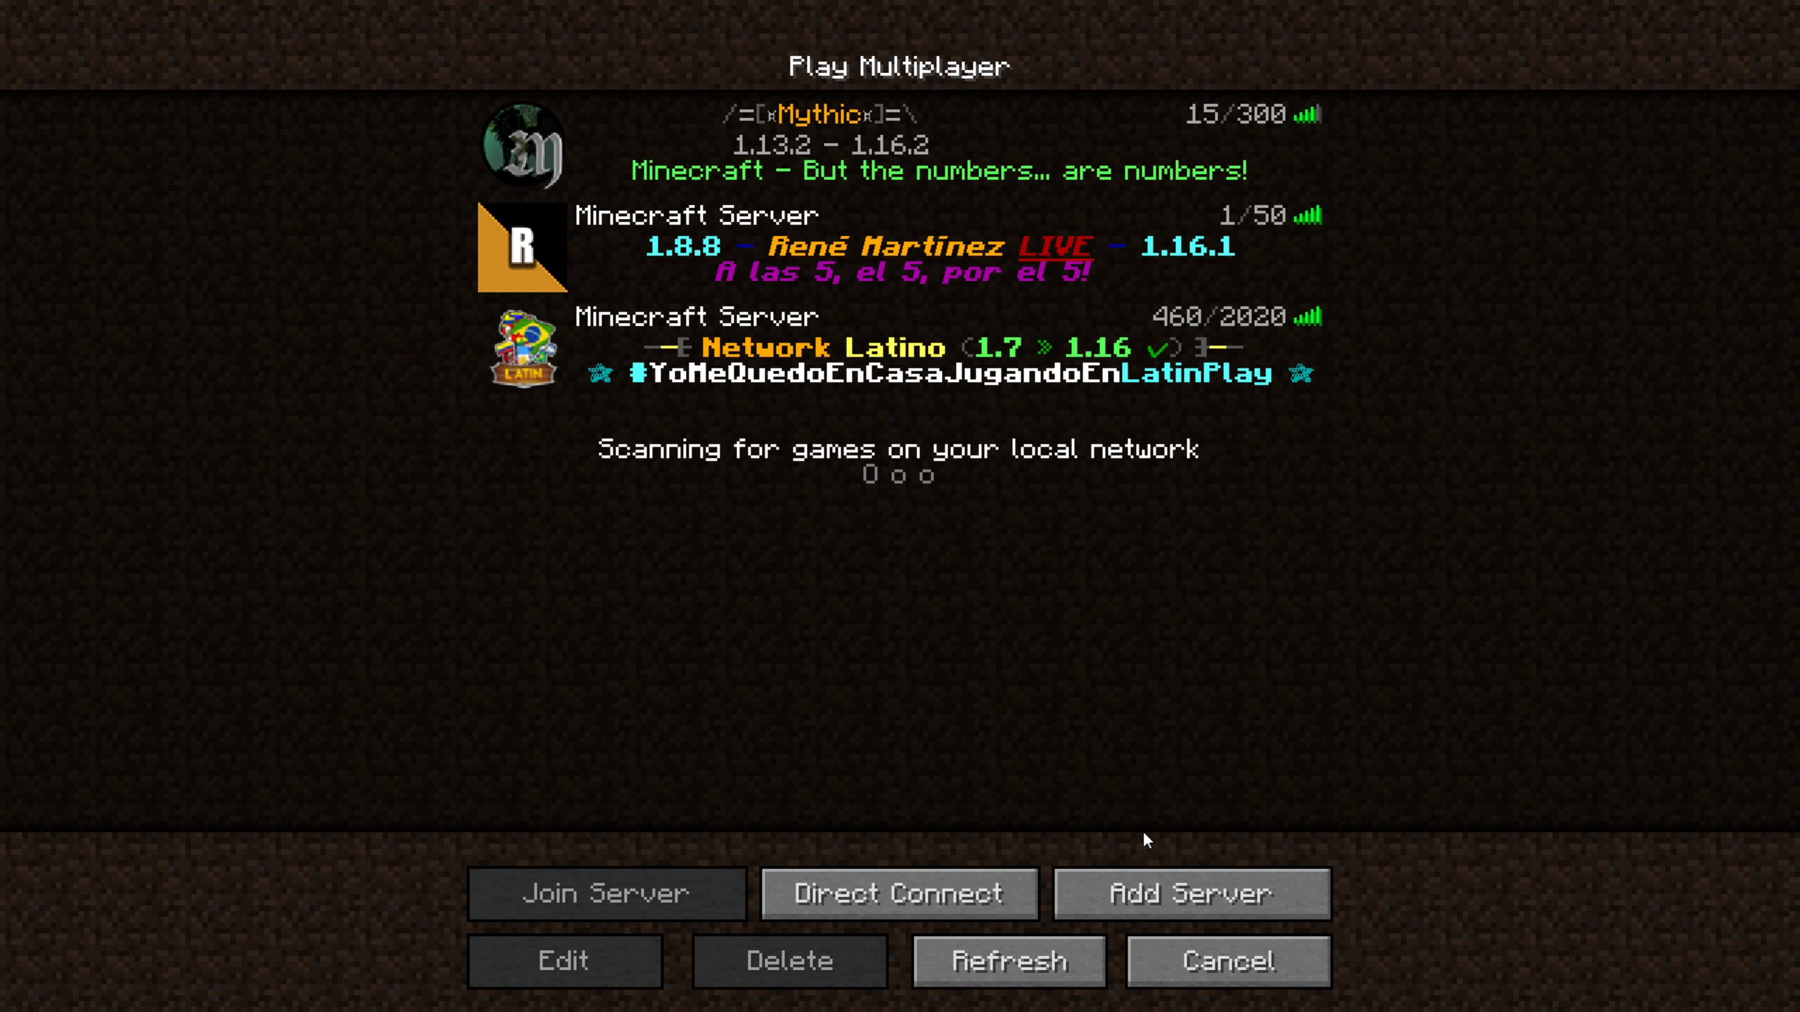
left_click(1170, 895)
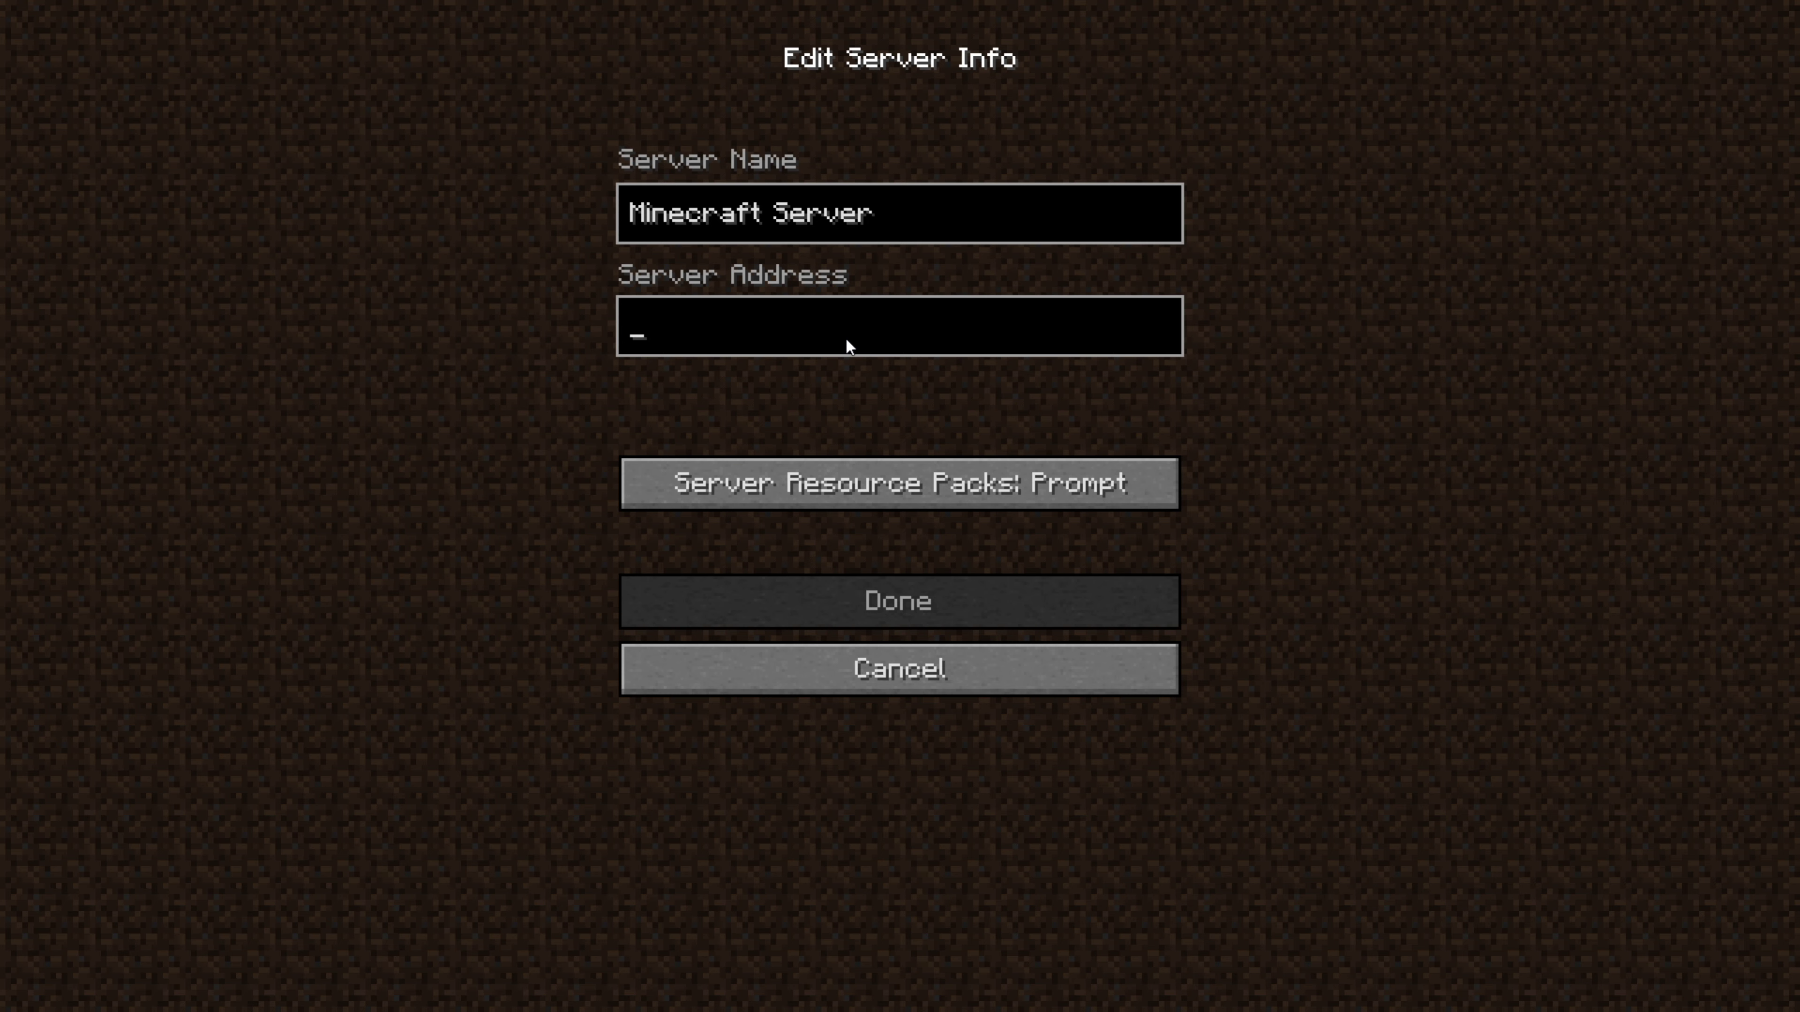
type("192.")
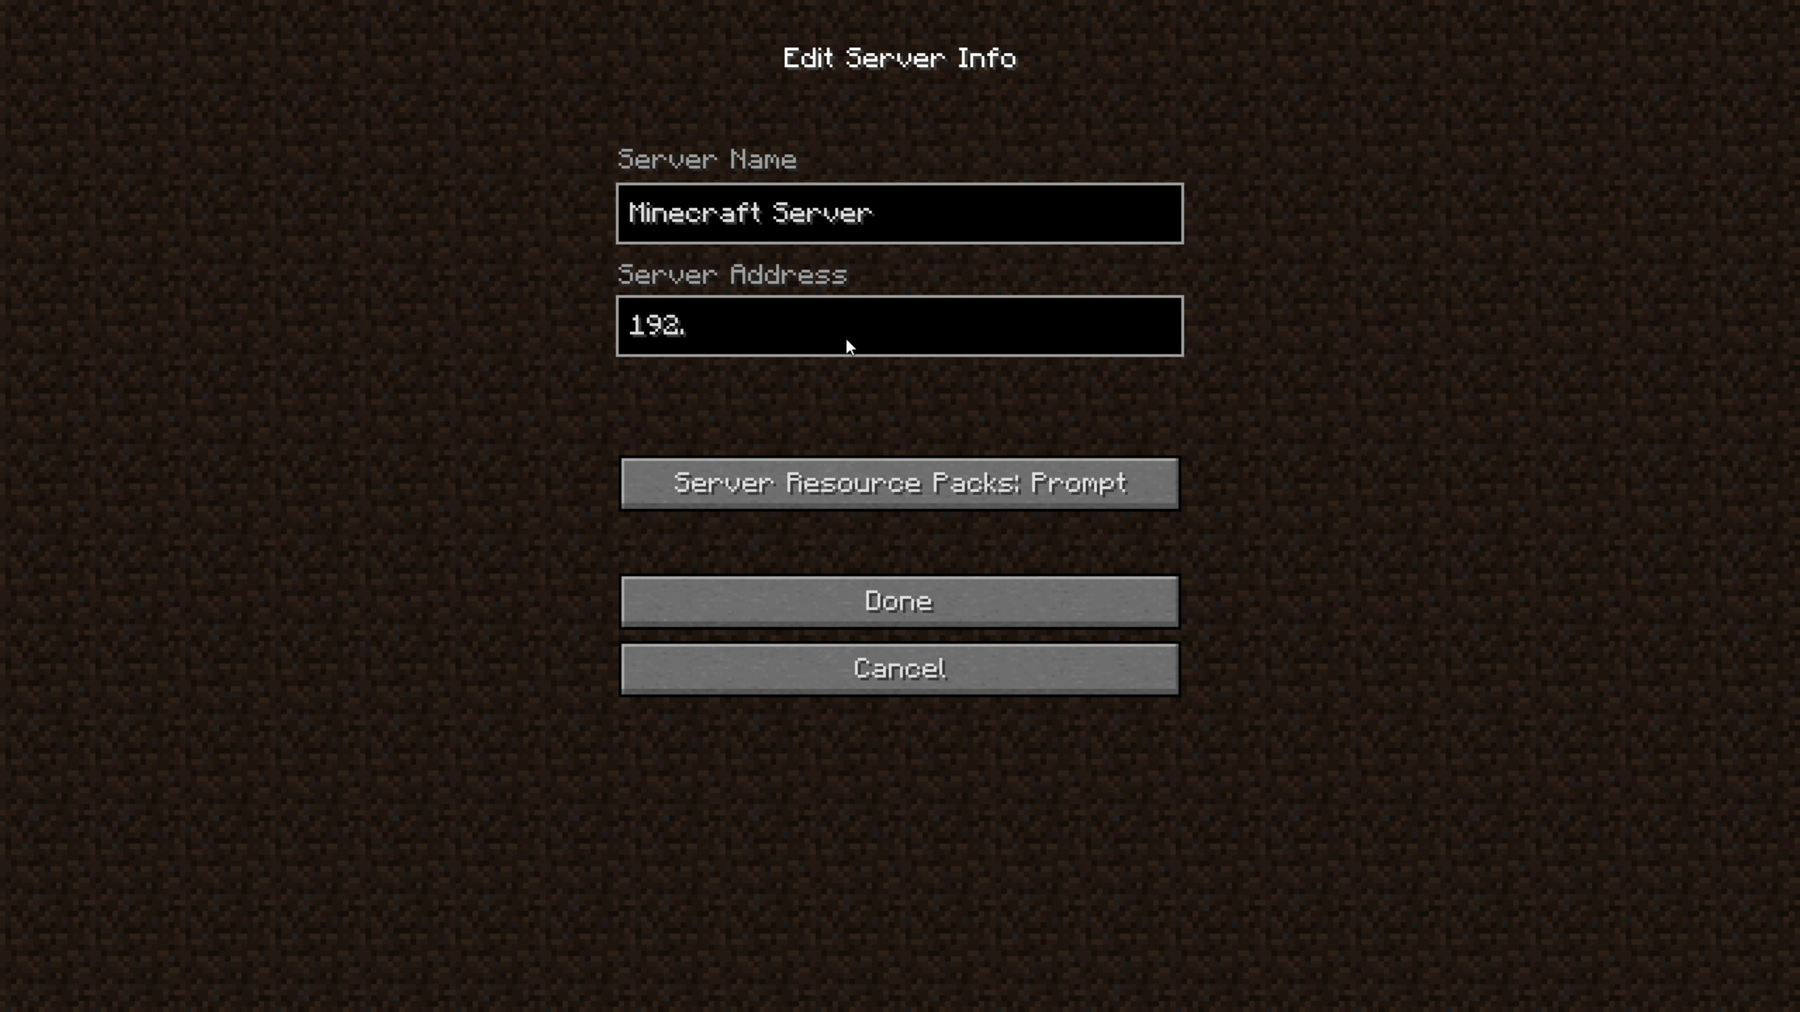
type("168.2.114")
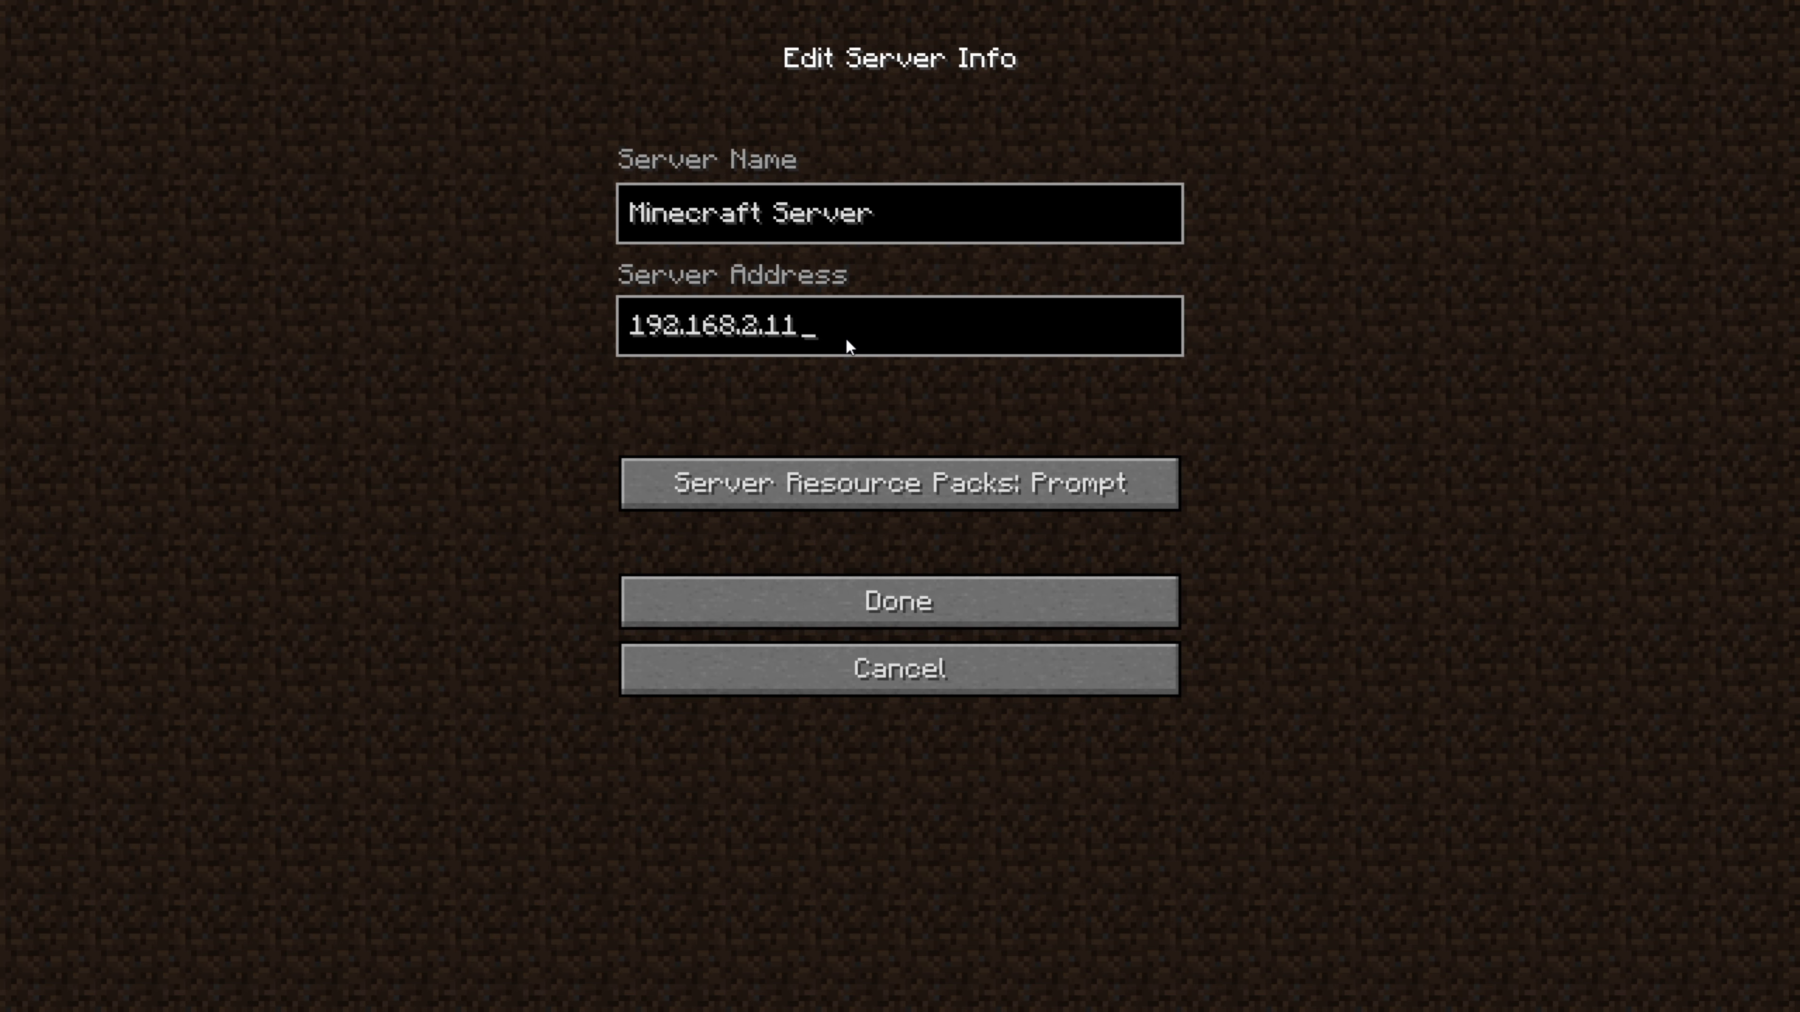
left_click(824, 588)
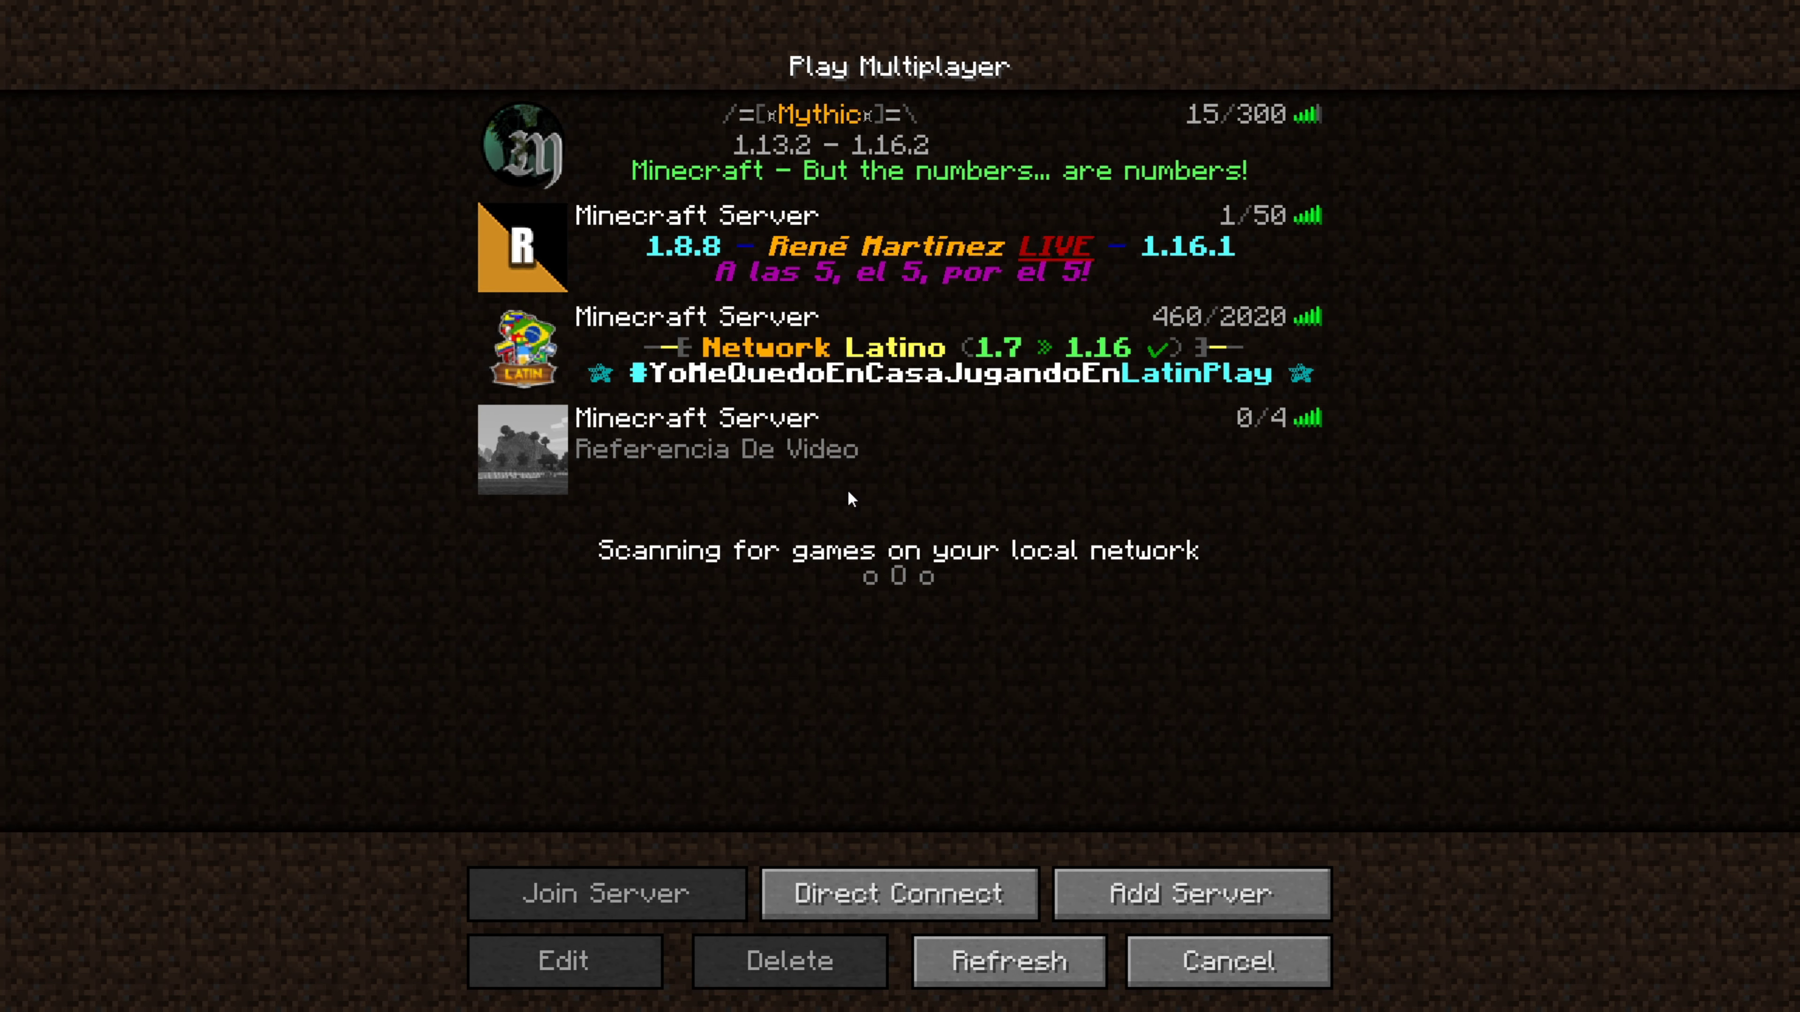
left_click(1014, 445)
left_click(647, 896)
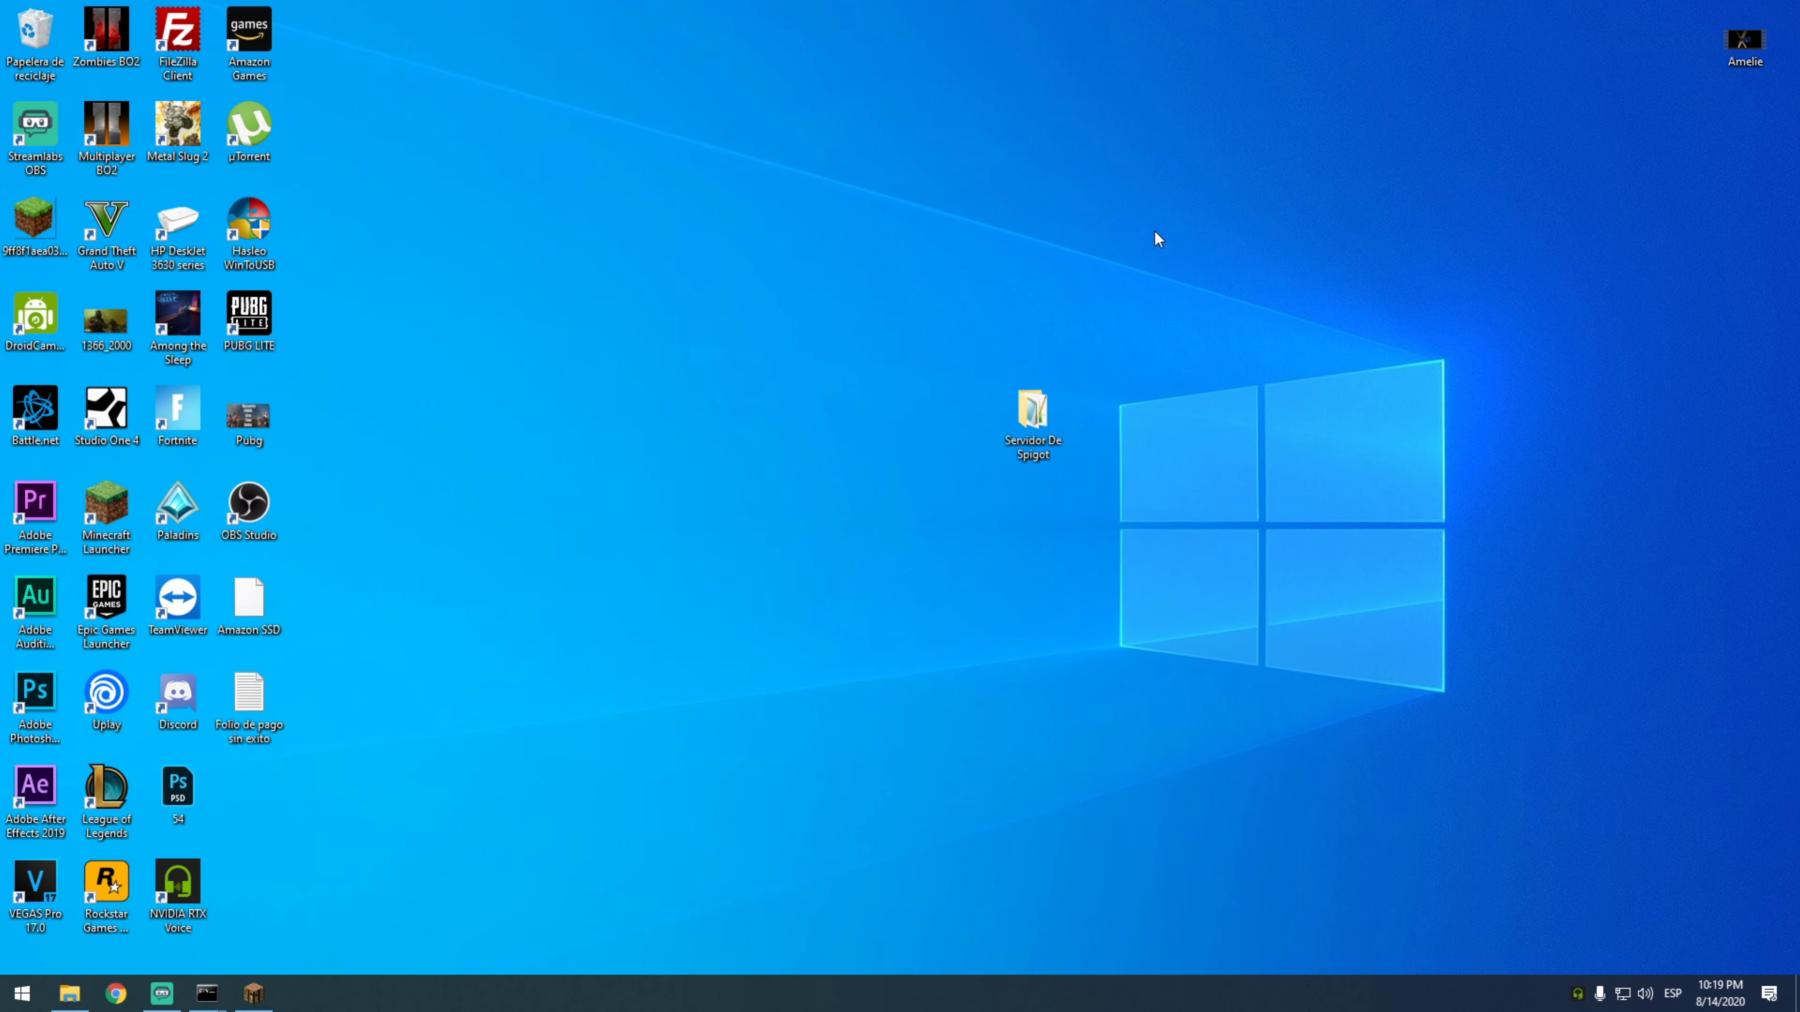
Bring the running Spigot server's console window to the front.
left_click_drag(797, 216, 1317, 588)
left_click(1317, 588)
mouse_move(227, 1000)
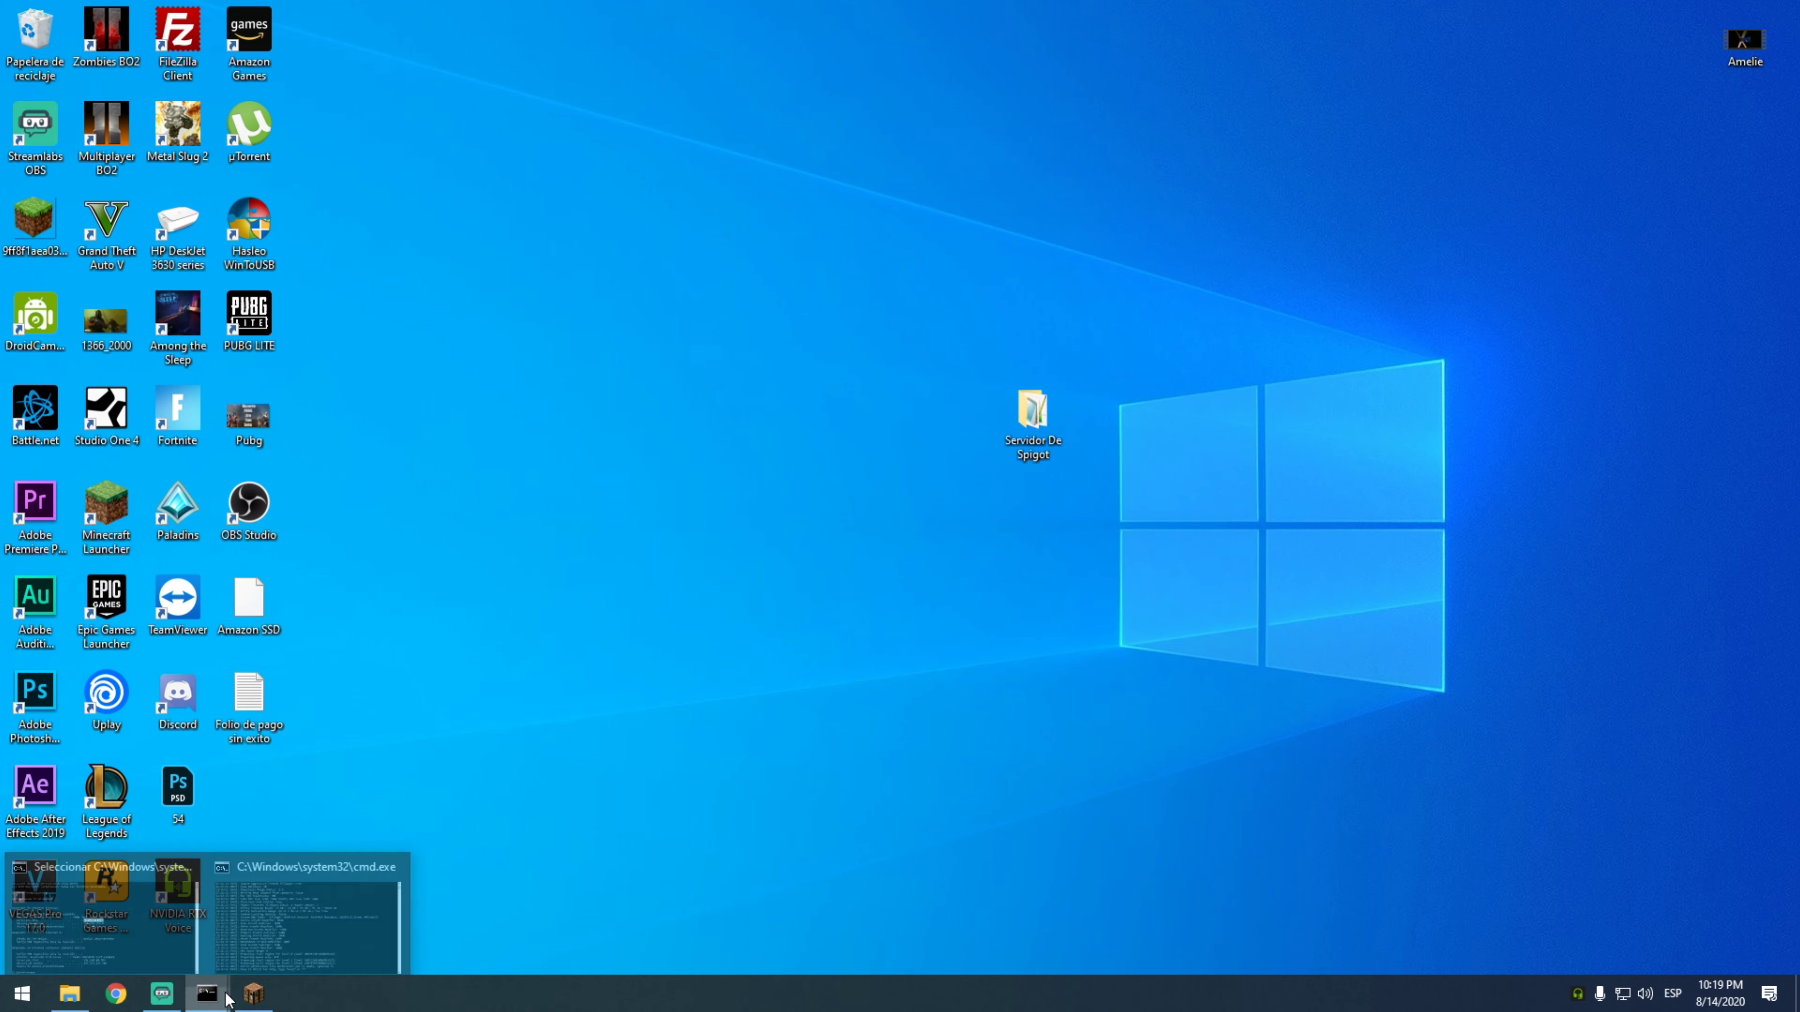
left_click(301, 925)
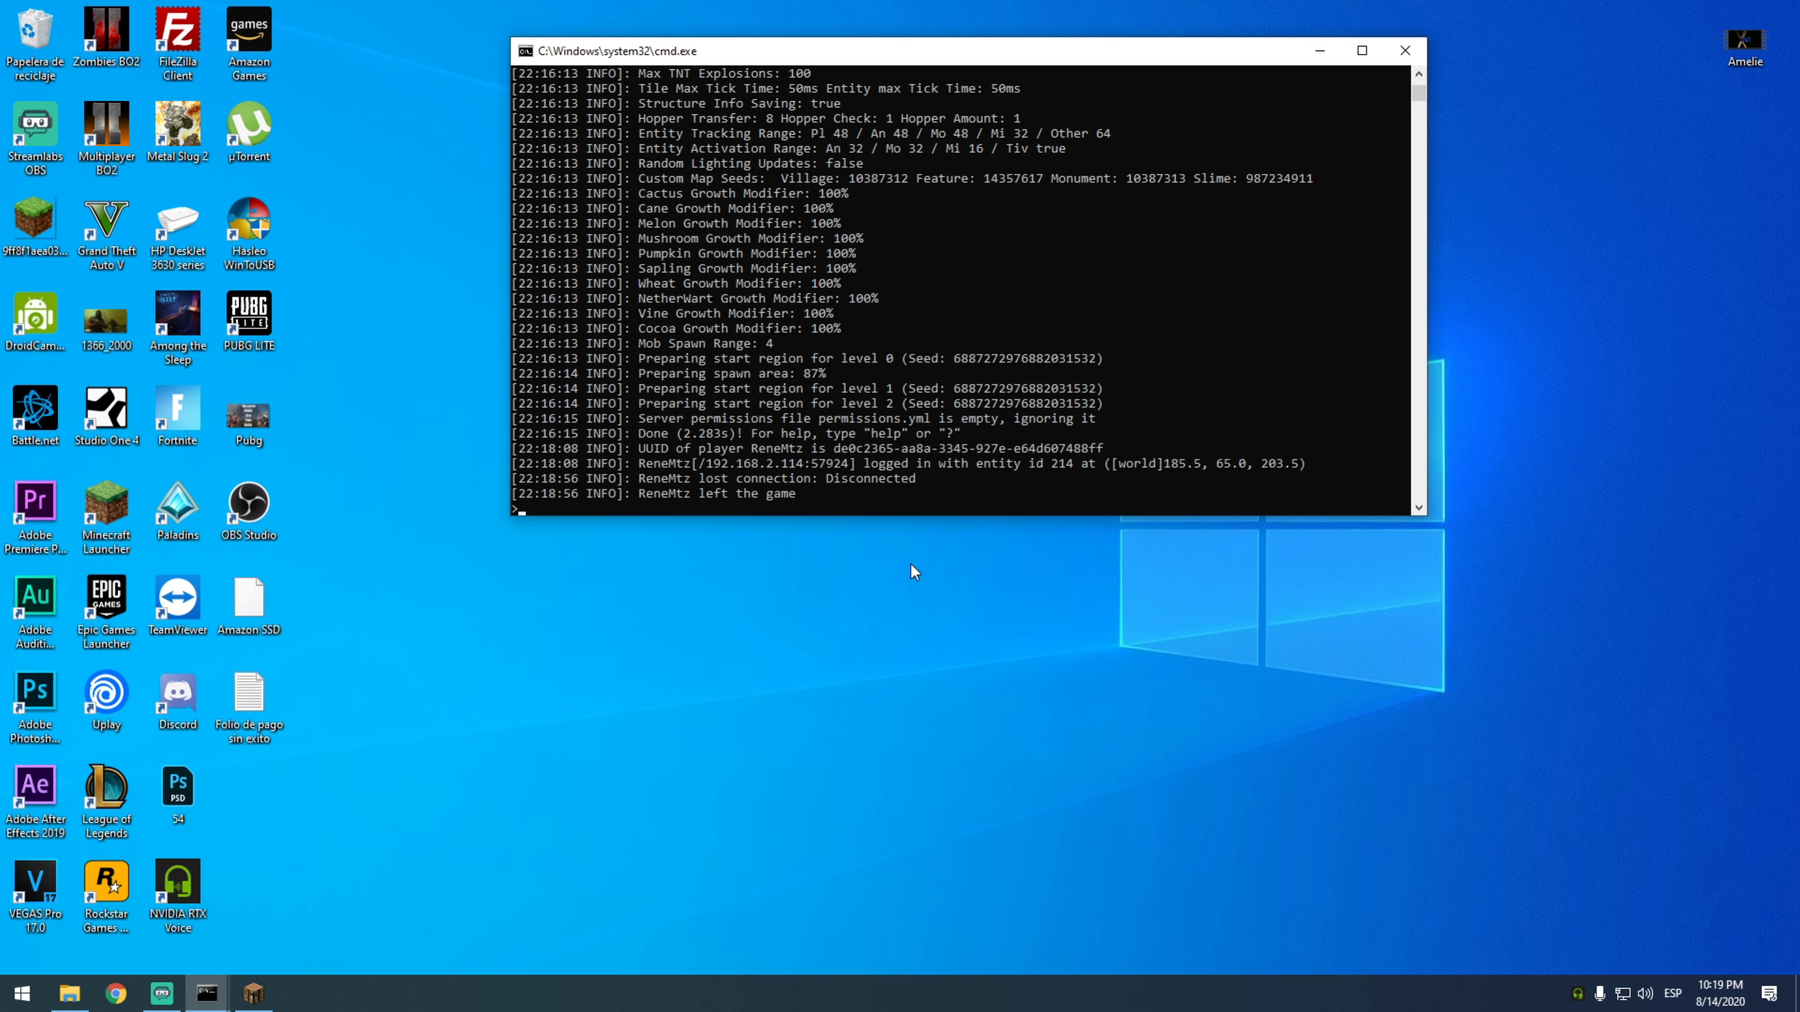
type("reload")
key("BackSpace")
key("BackSpace")
key("BackSpace")
key("BackSpace")
key("BackSpace")
key("BackSpace")
Shut down the Spigot server with the stop command and close its console.
type("stop")
key("Return")
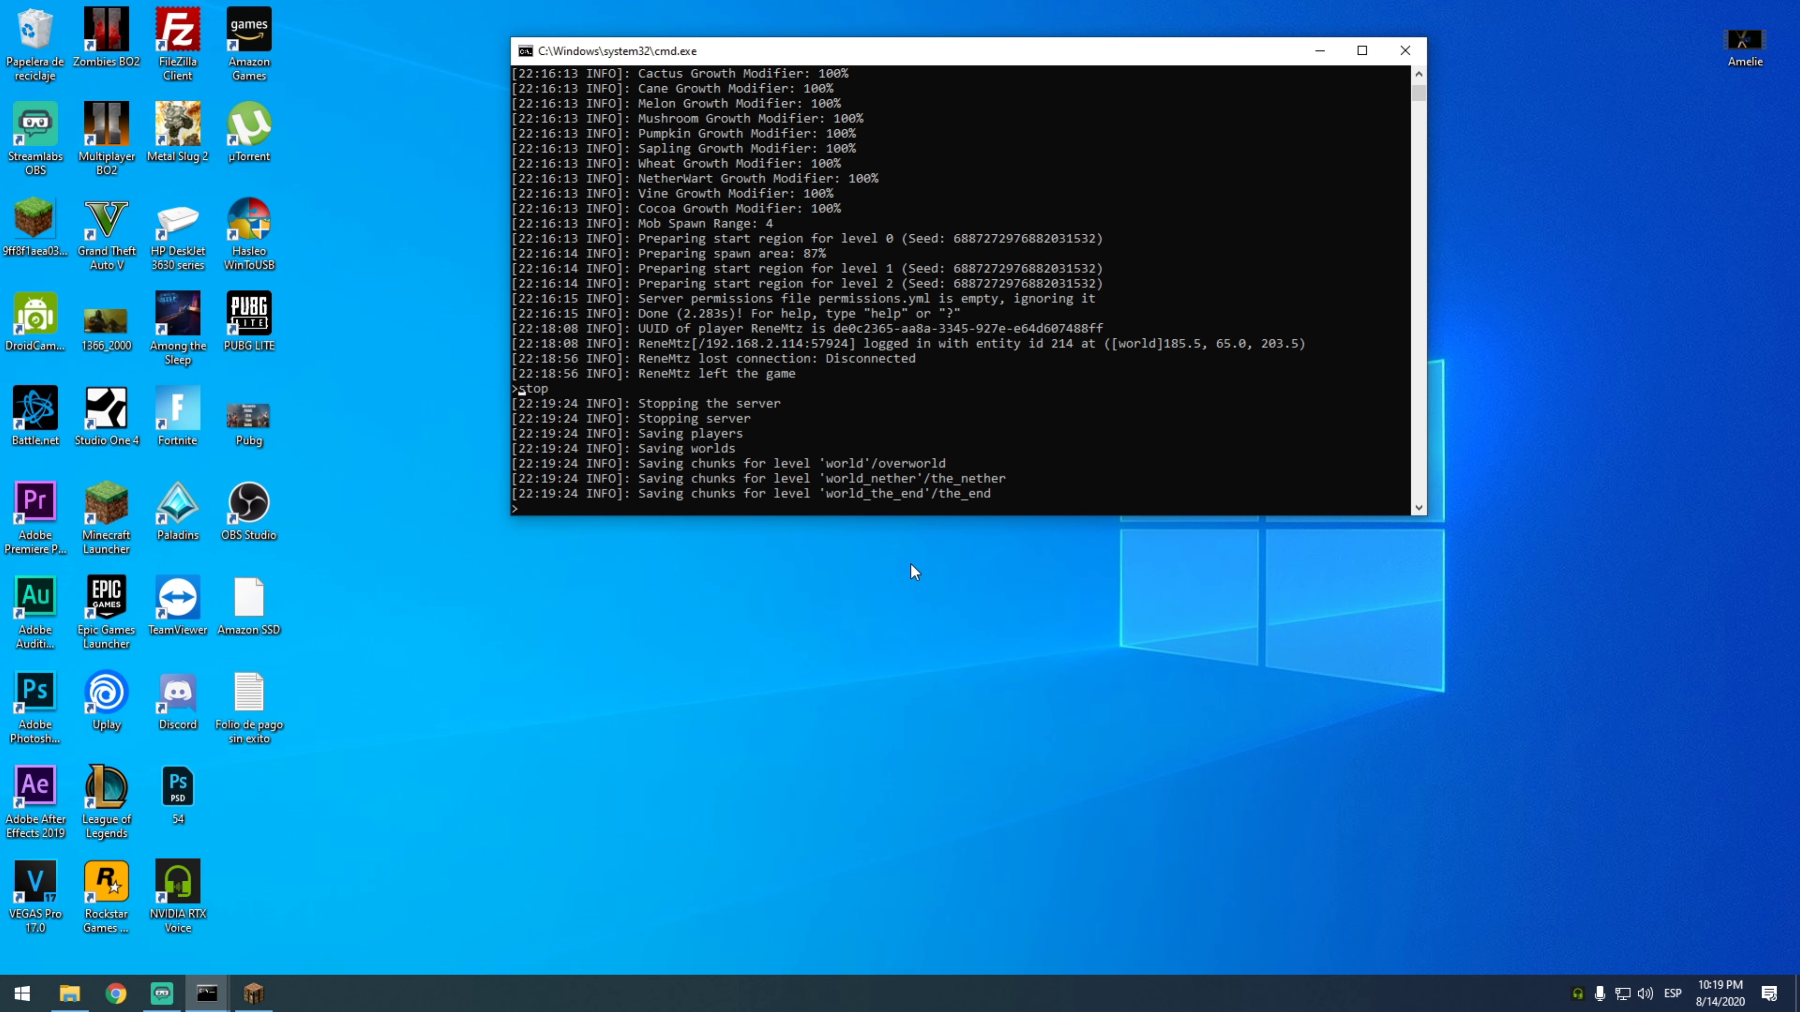
key("Return")
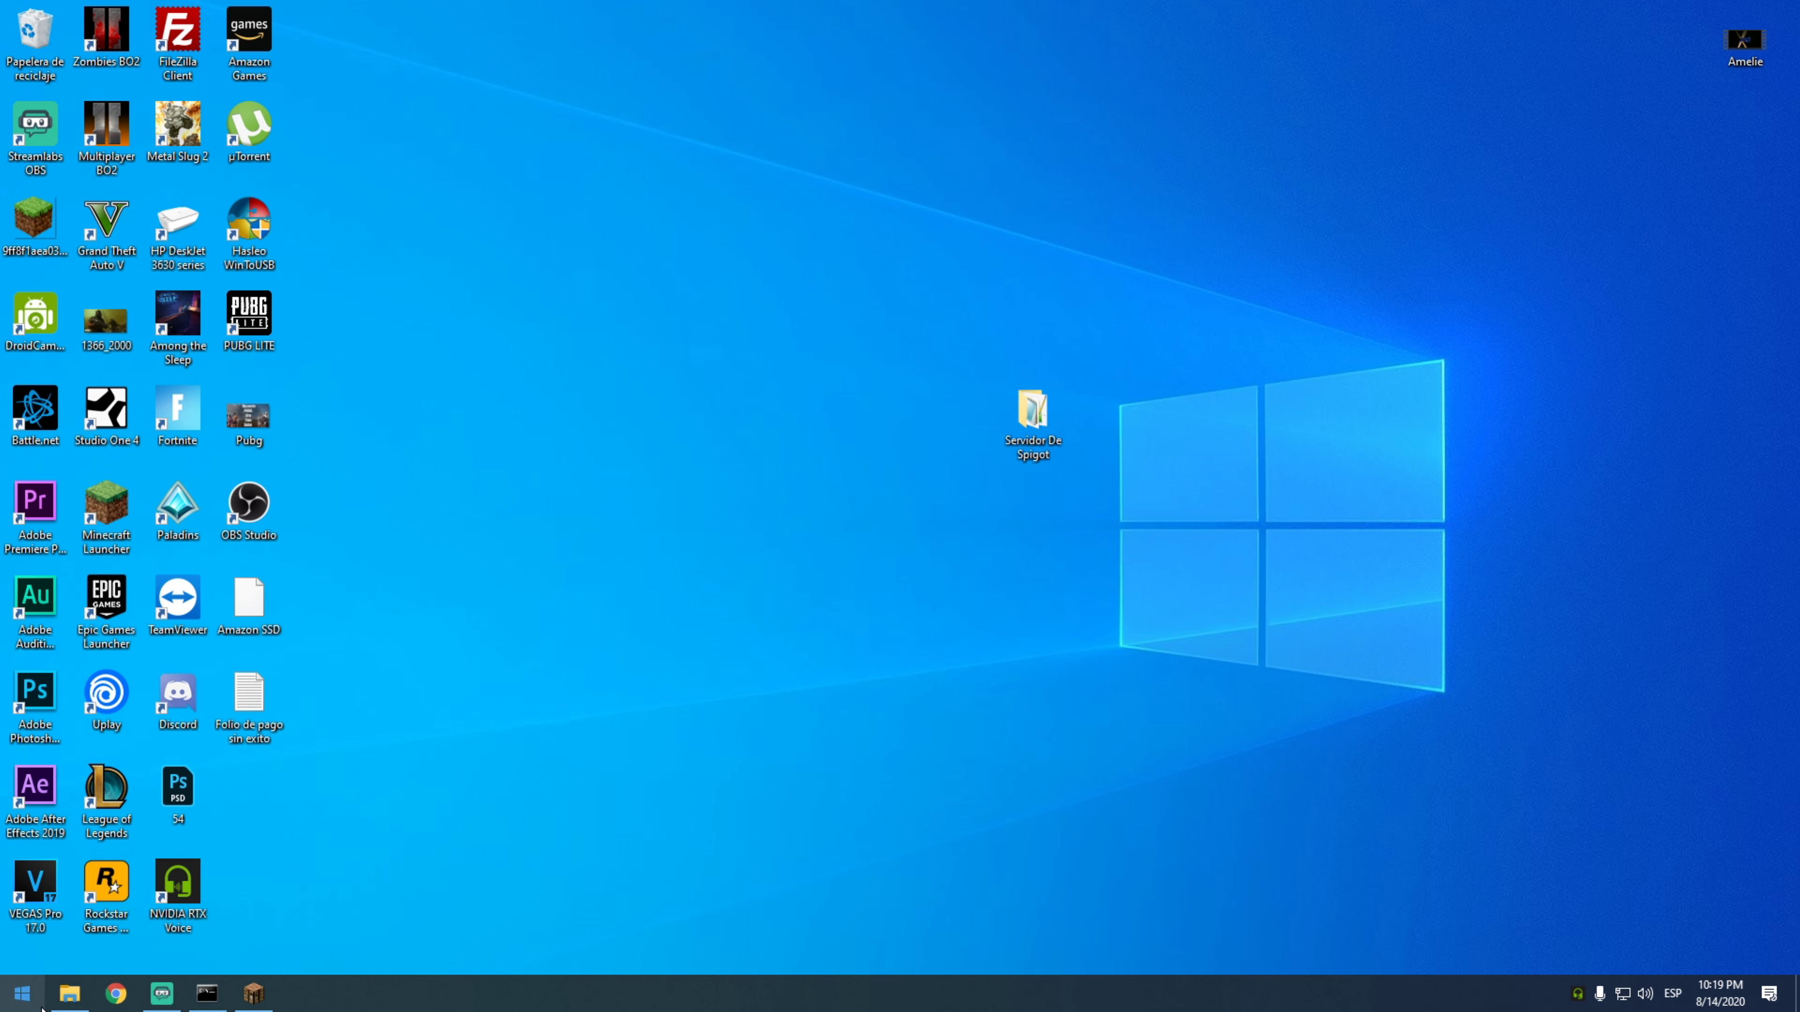
Switch to Chrome and search Google for "essentials 1.12.2 spigot".
left_click(104, 993)
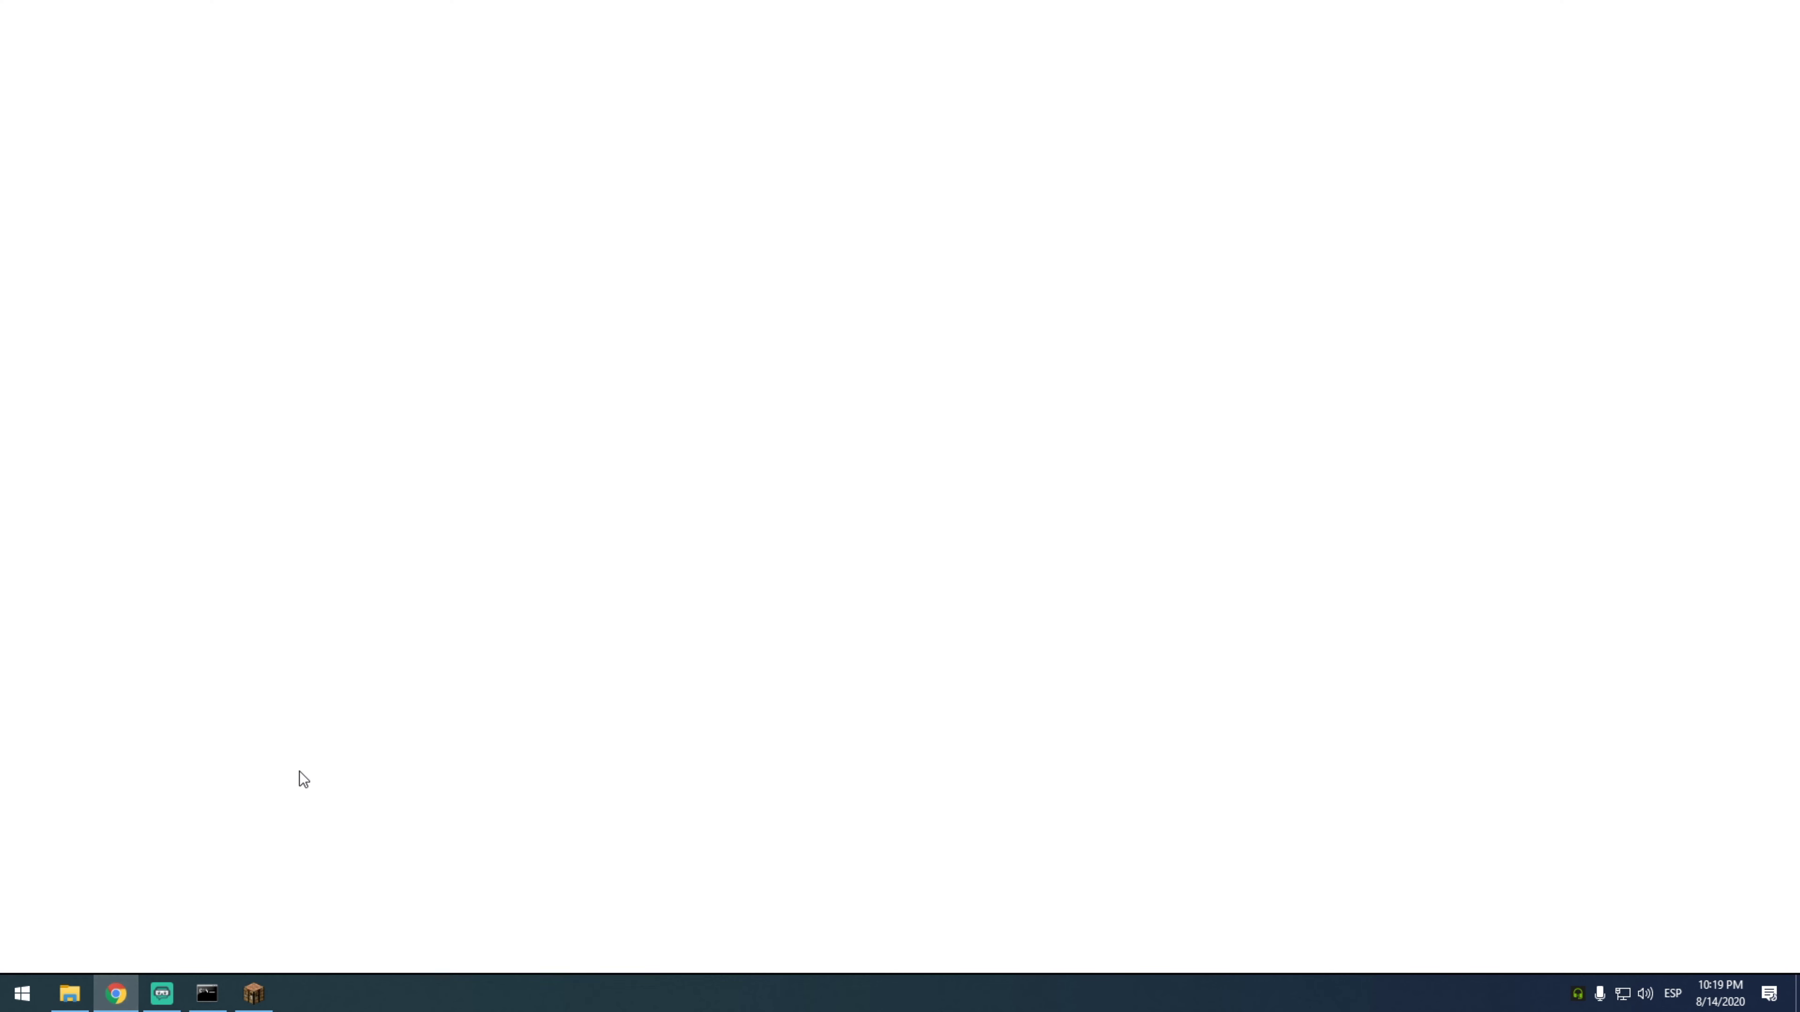
left_click(376, 46)
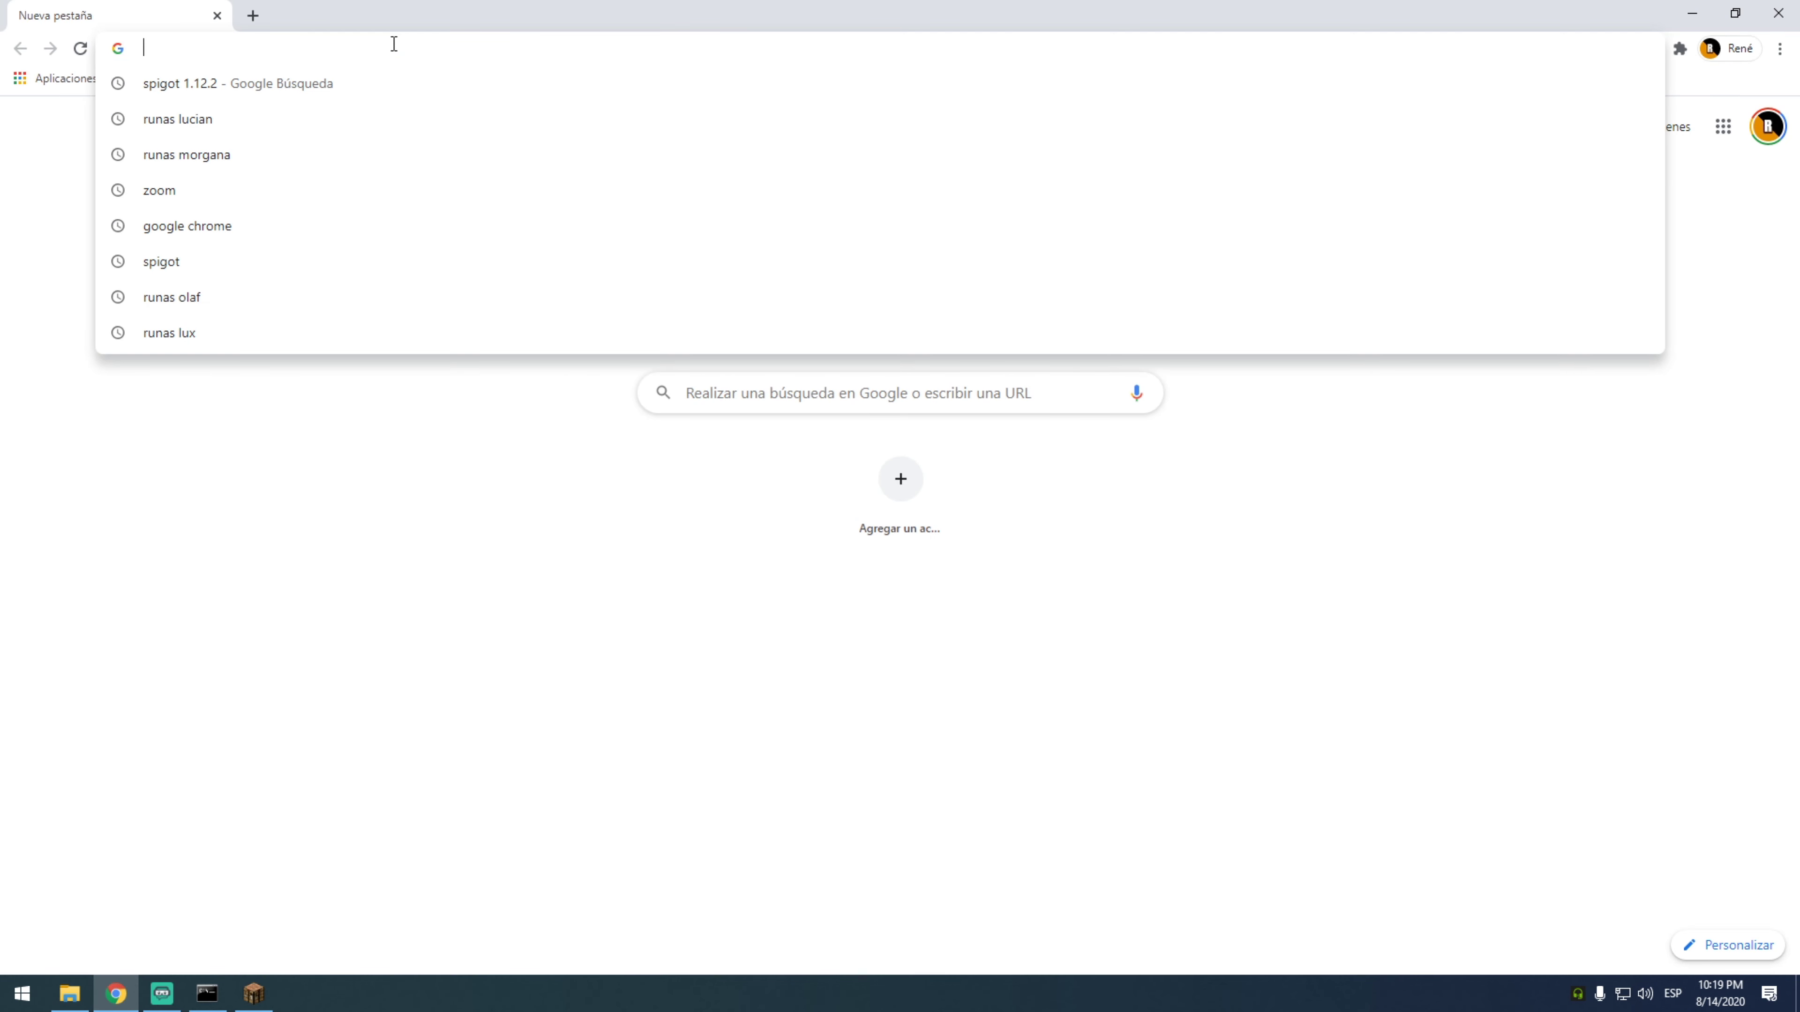
type("essentials ")
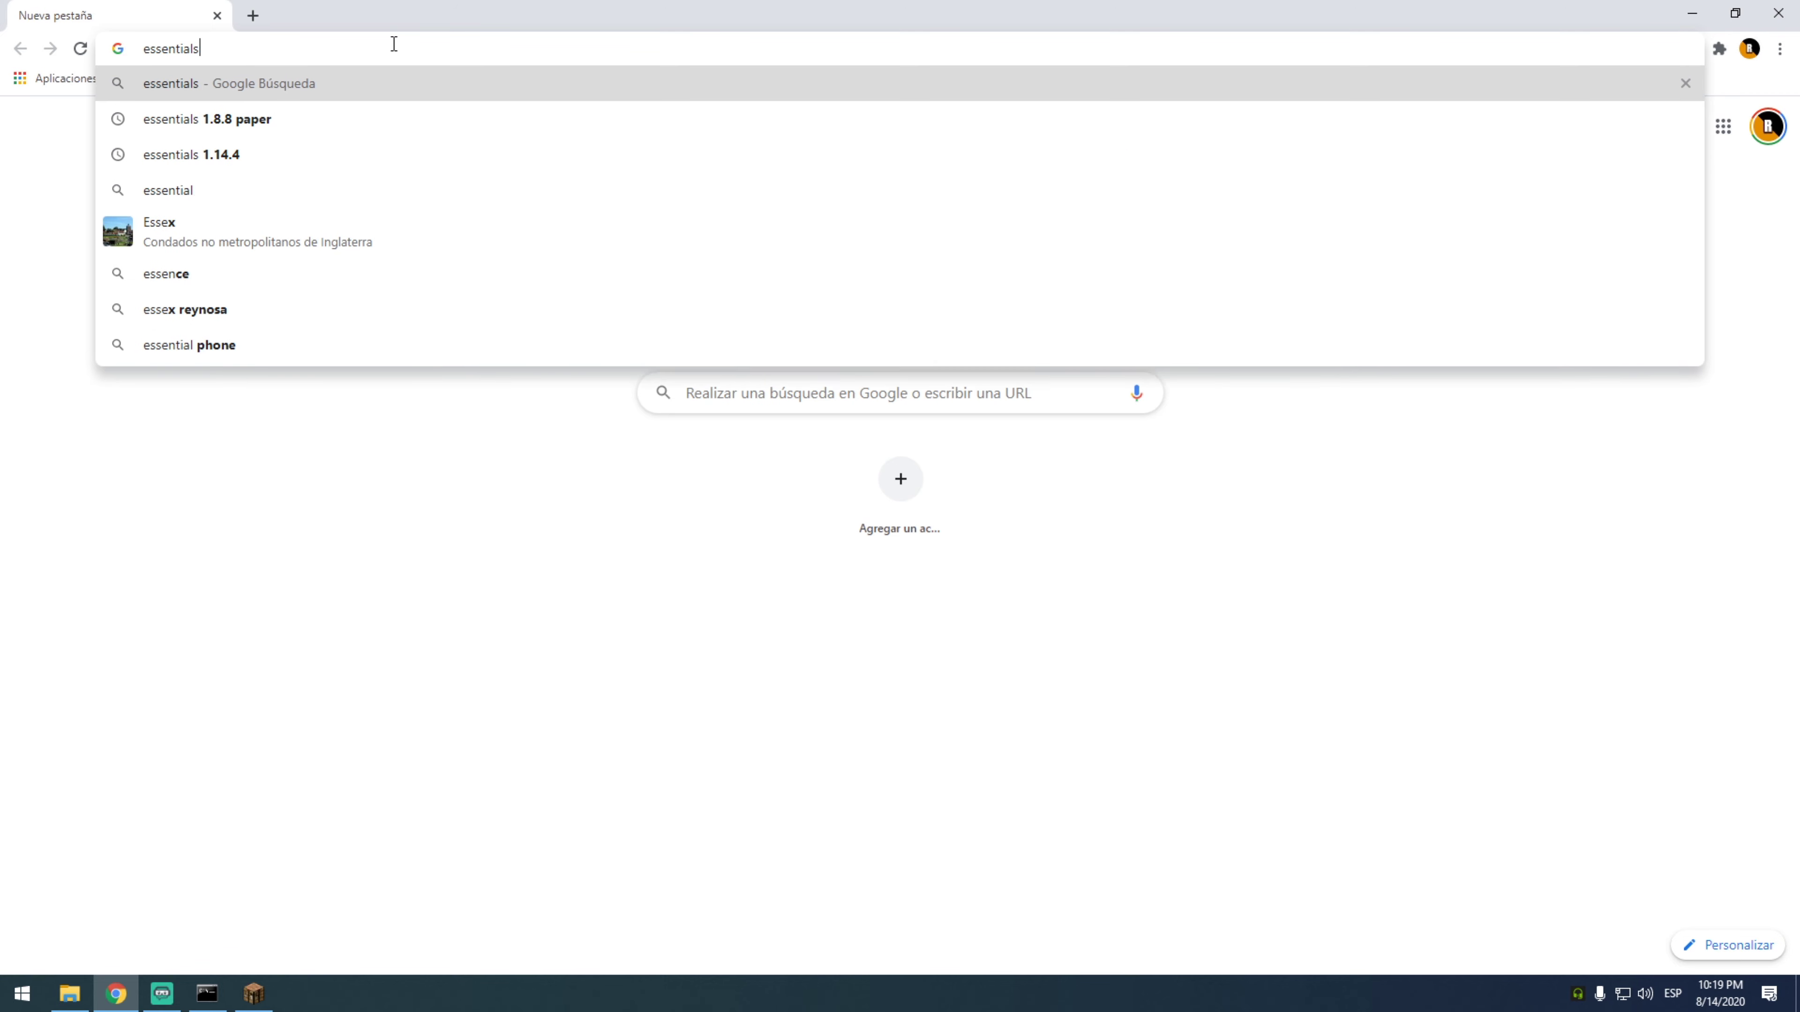
type("1.12.2")
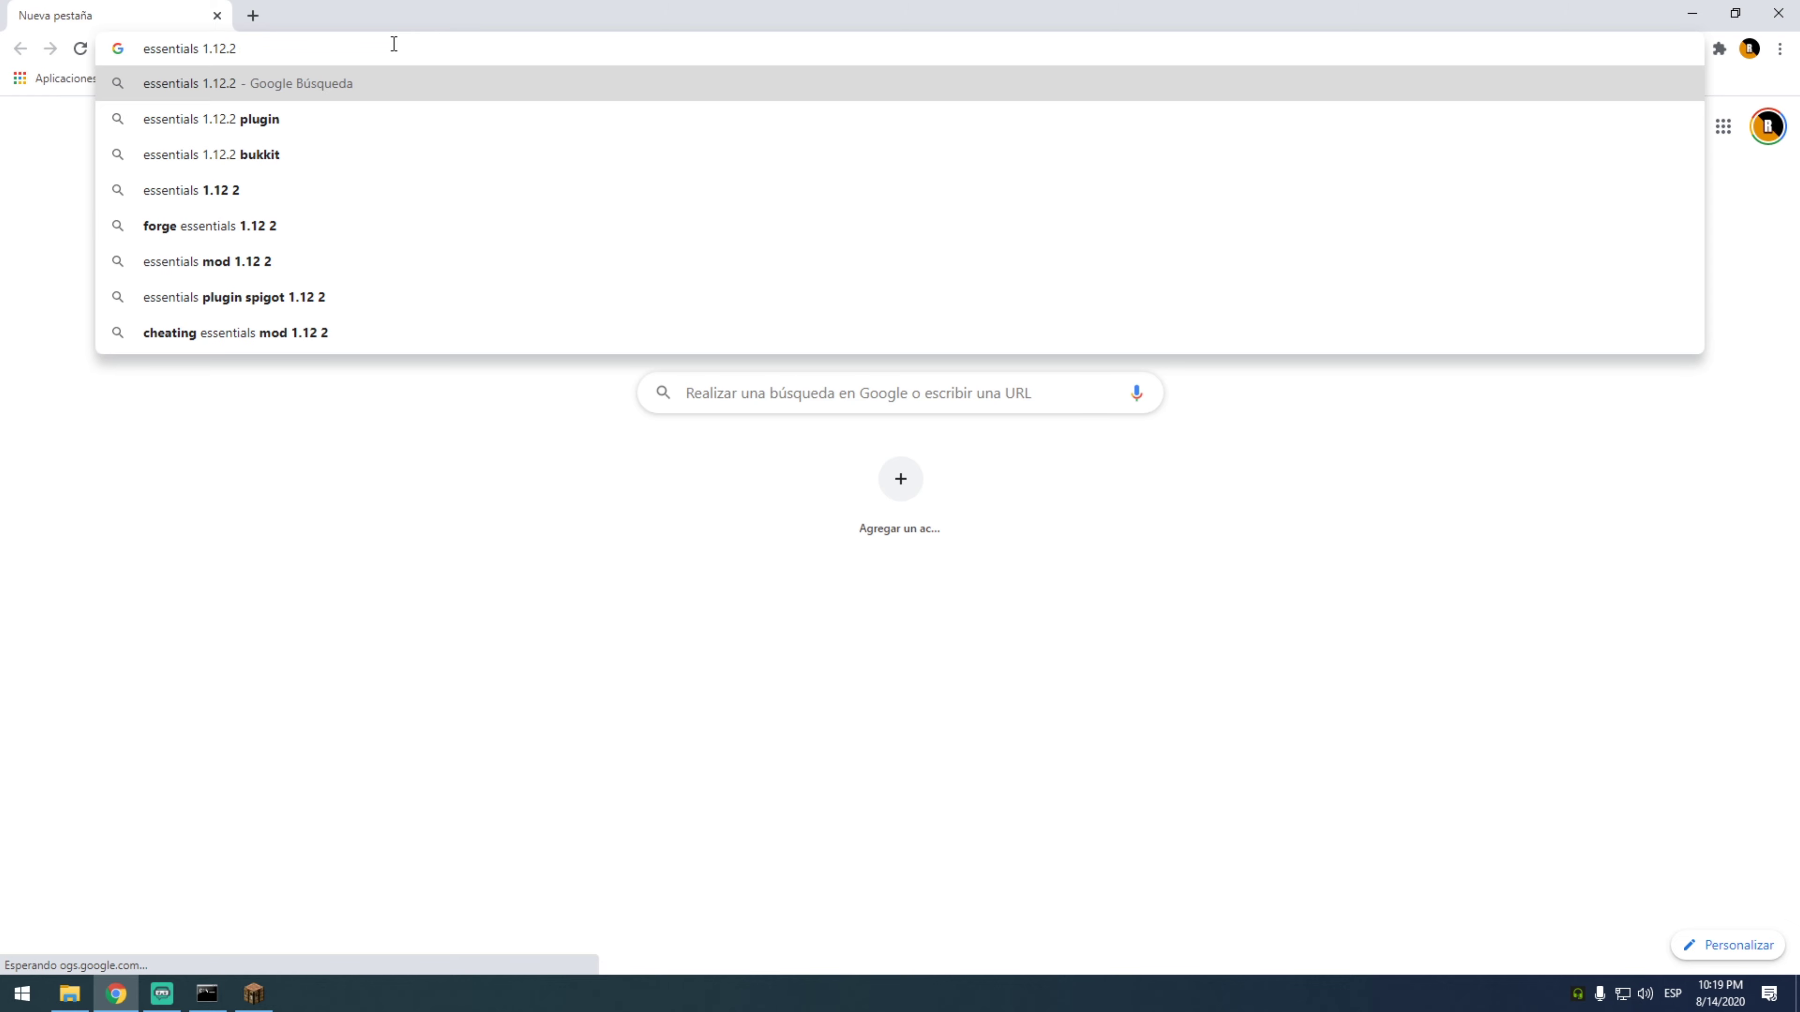
type(" spigot")
key("Return")
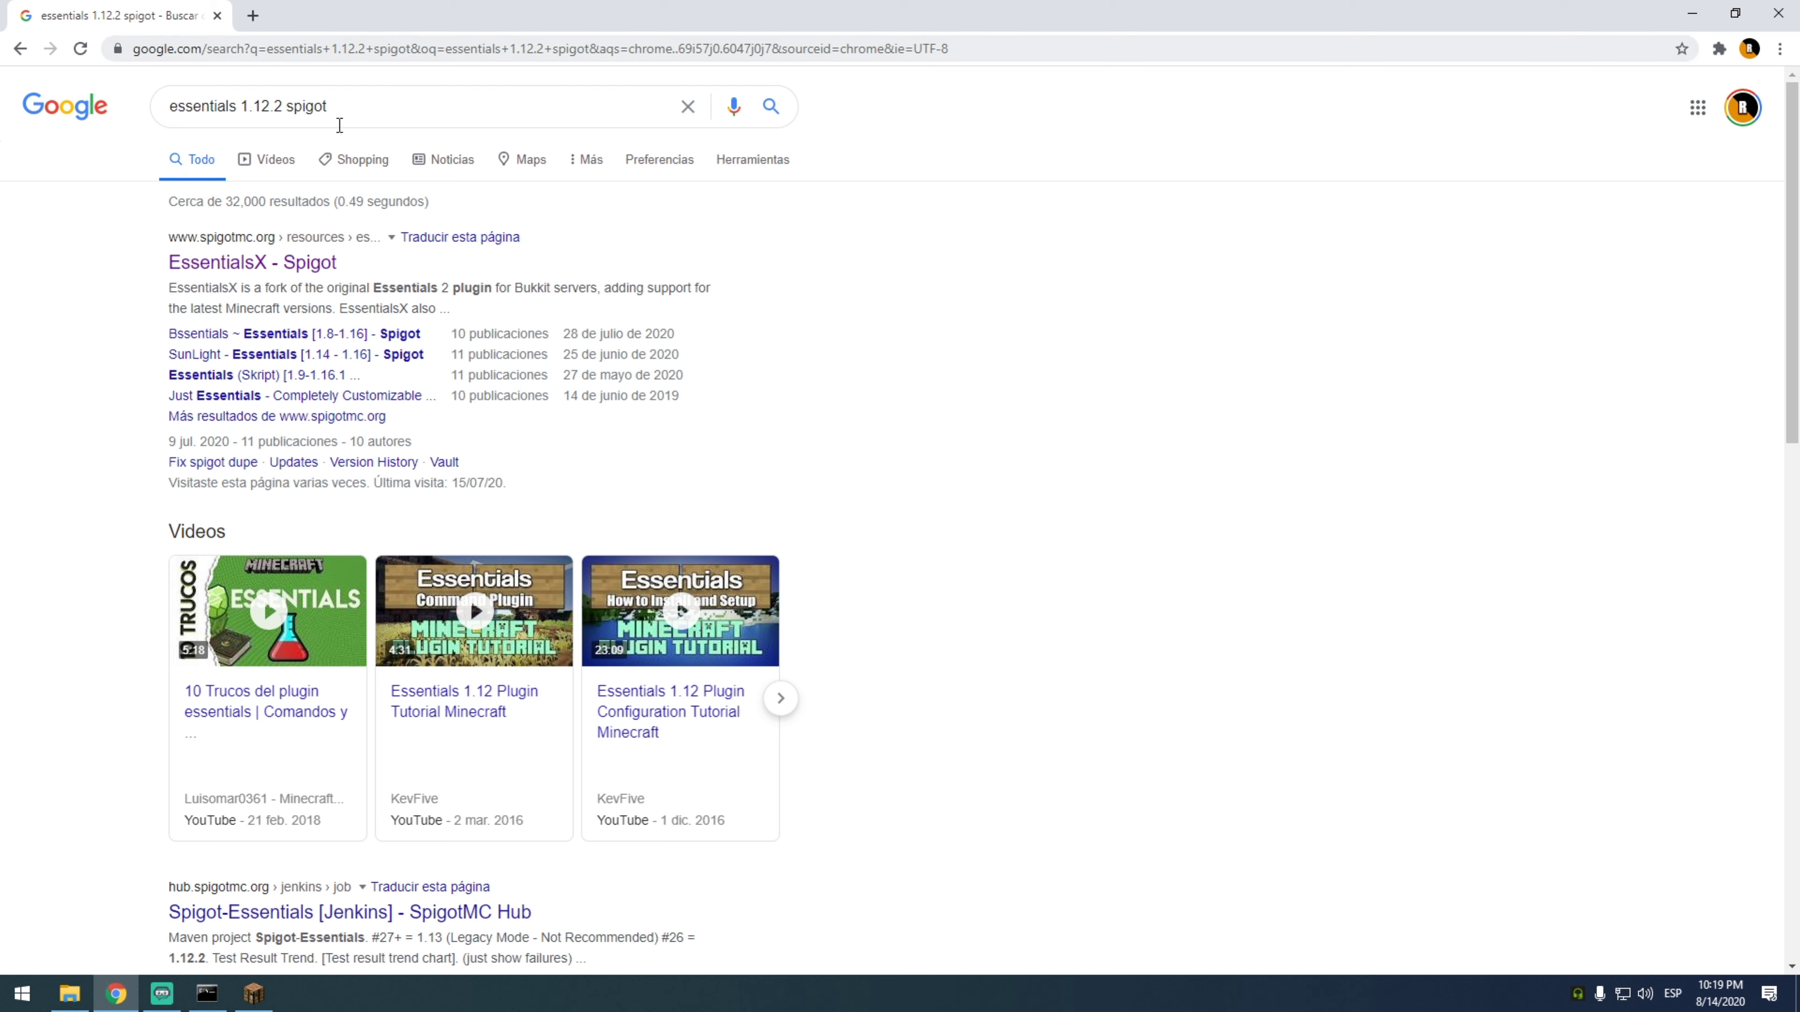
Download EssentialsX 2.18.0 from its SpigotMC resource page and check the tested Minecraft versions.
left_click(262, 267)
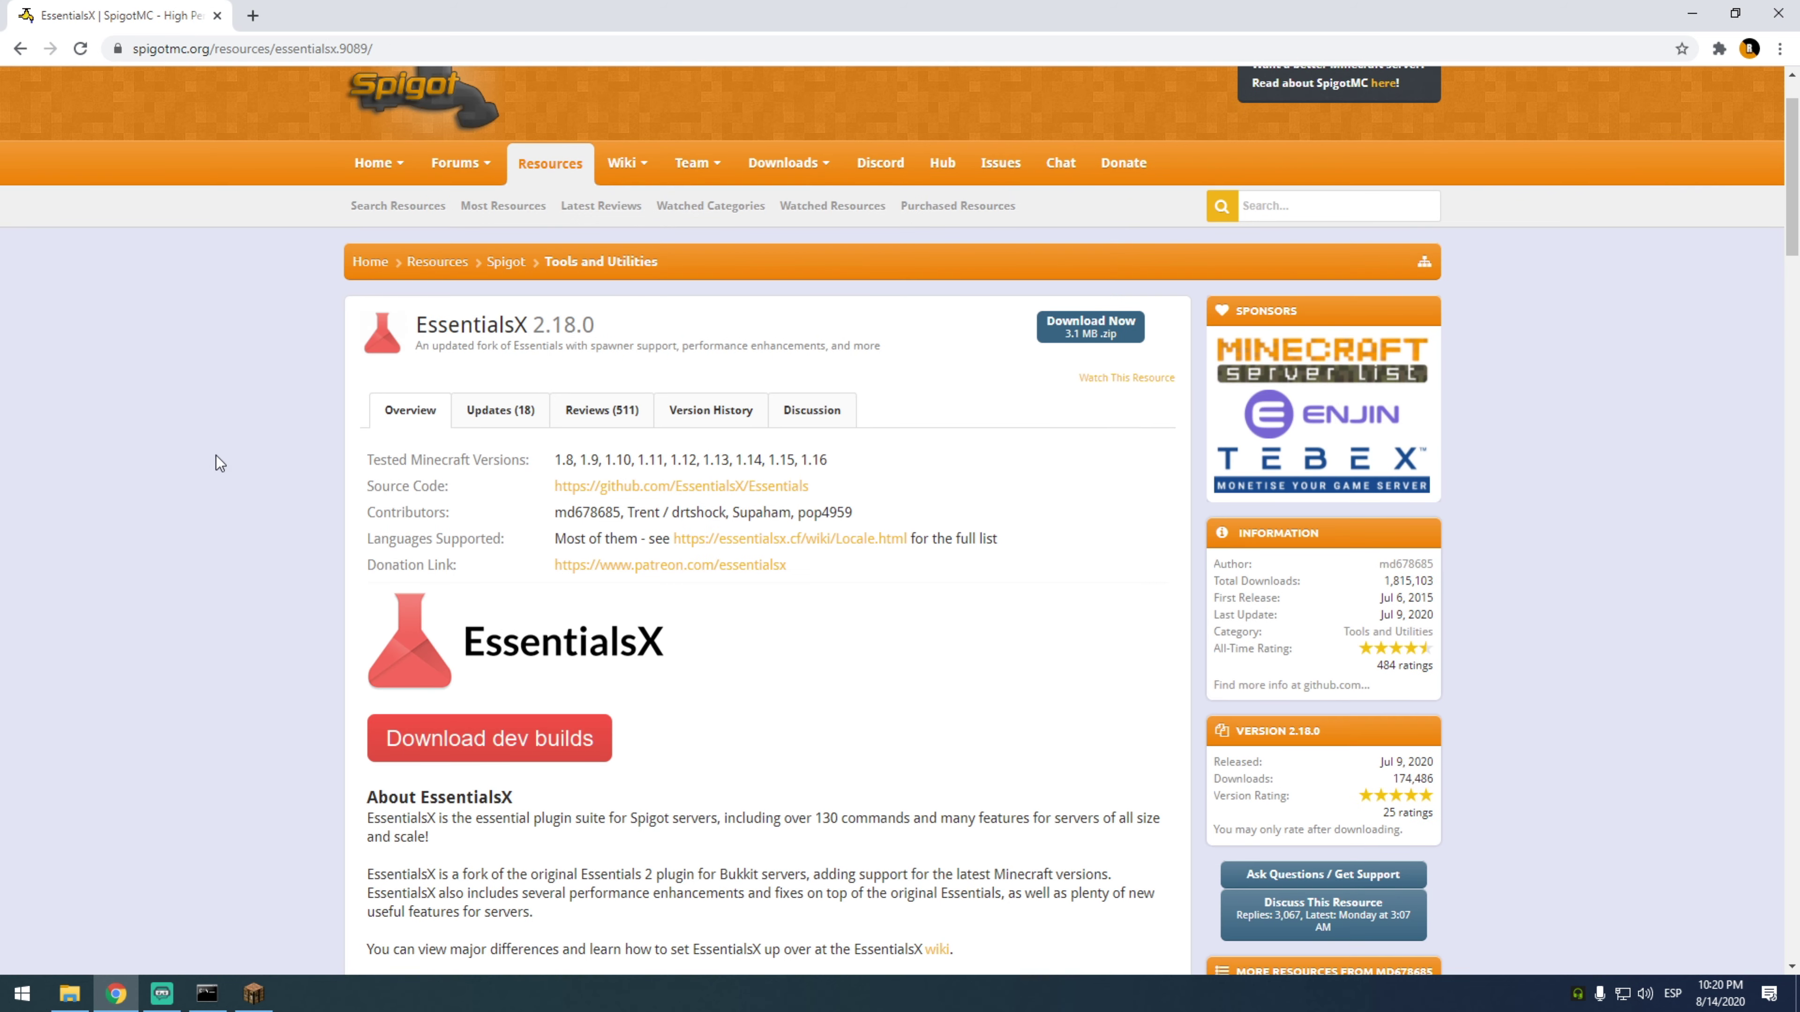
scroll(443, 337, "down", 2)
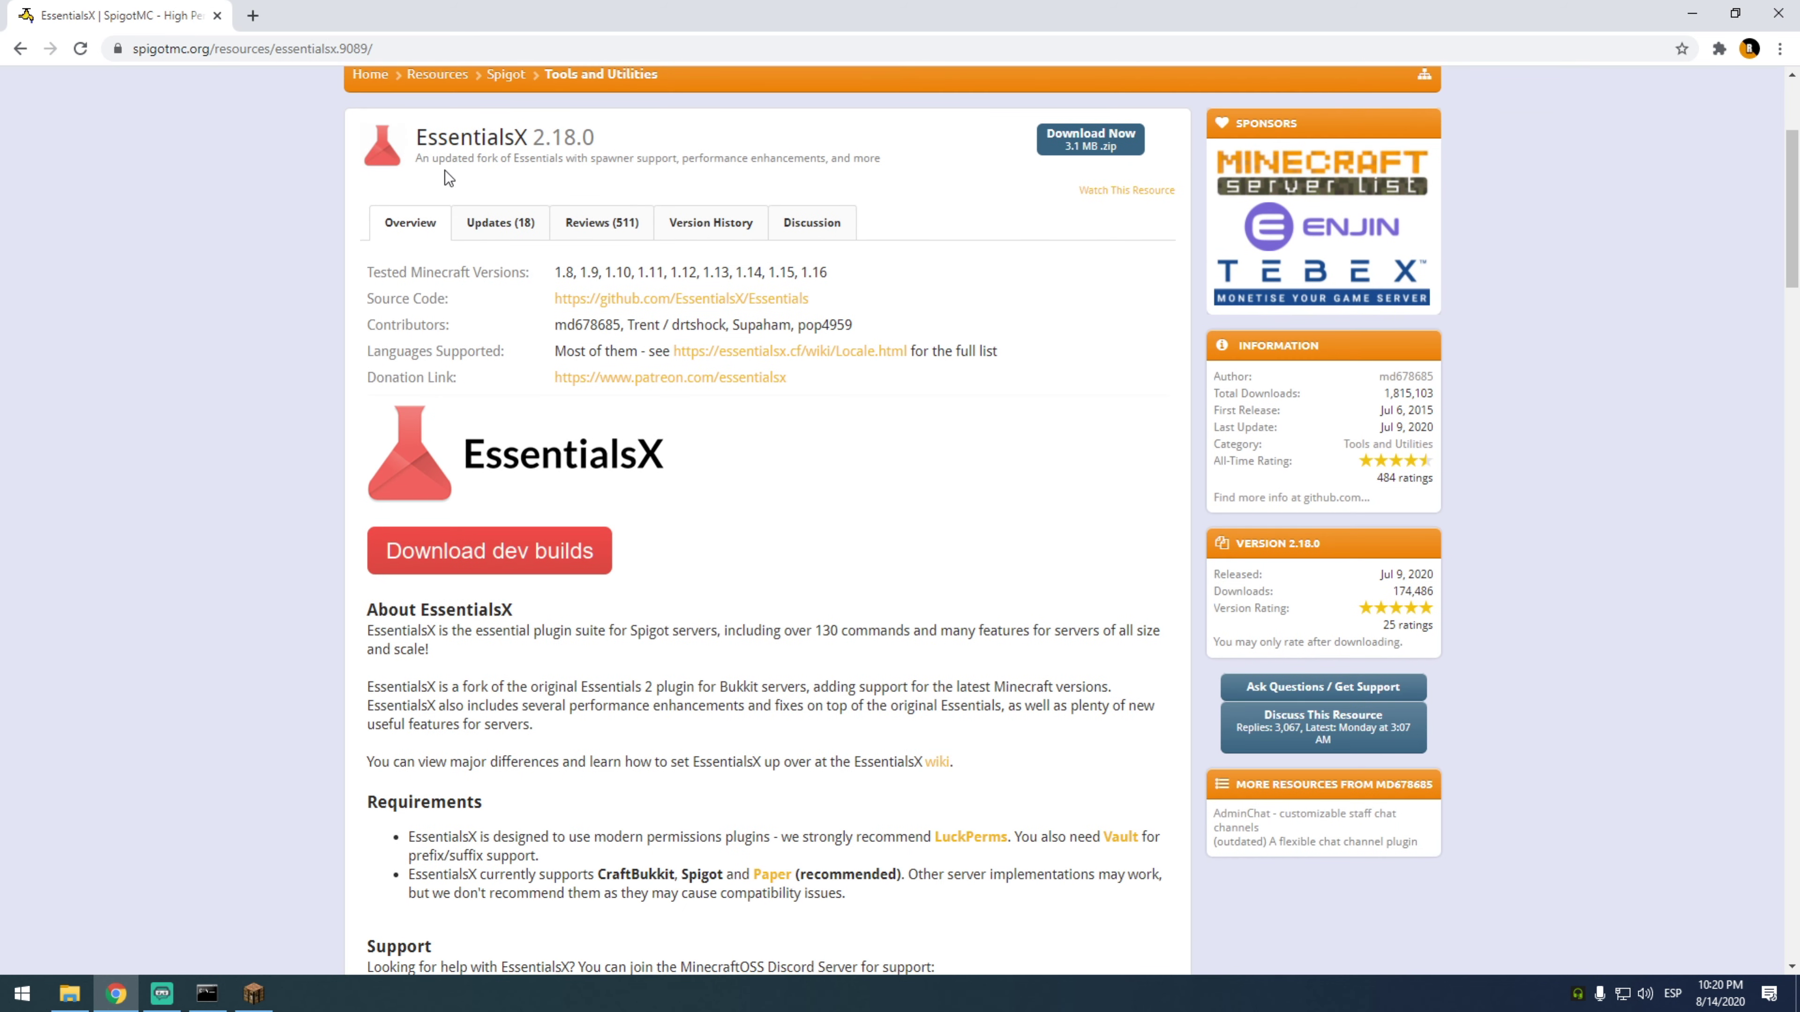
left_click_drag(417, 136, 529, 138)
left_click(628, 149)
scroll(623, 156, "up", 1)
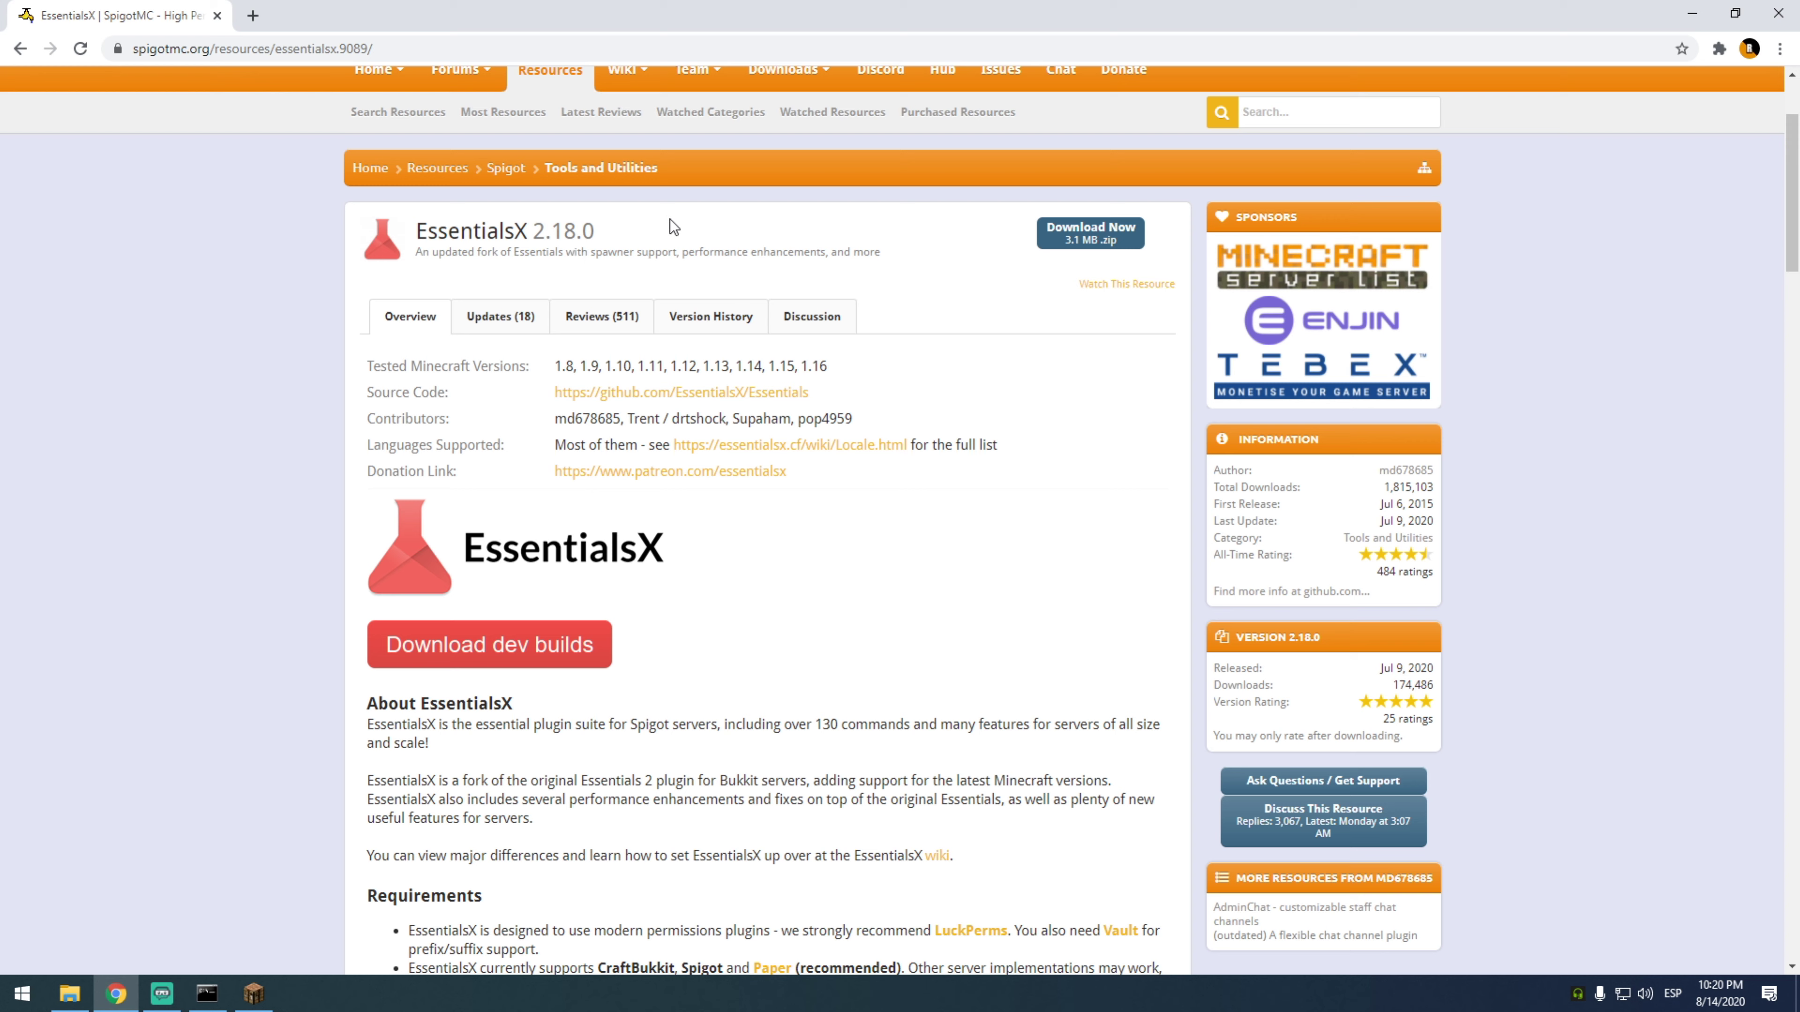
left_click(1093, 244)
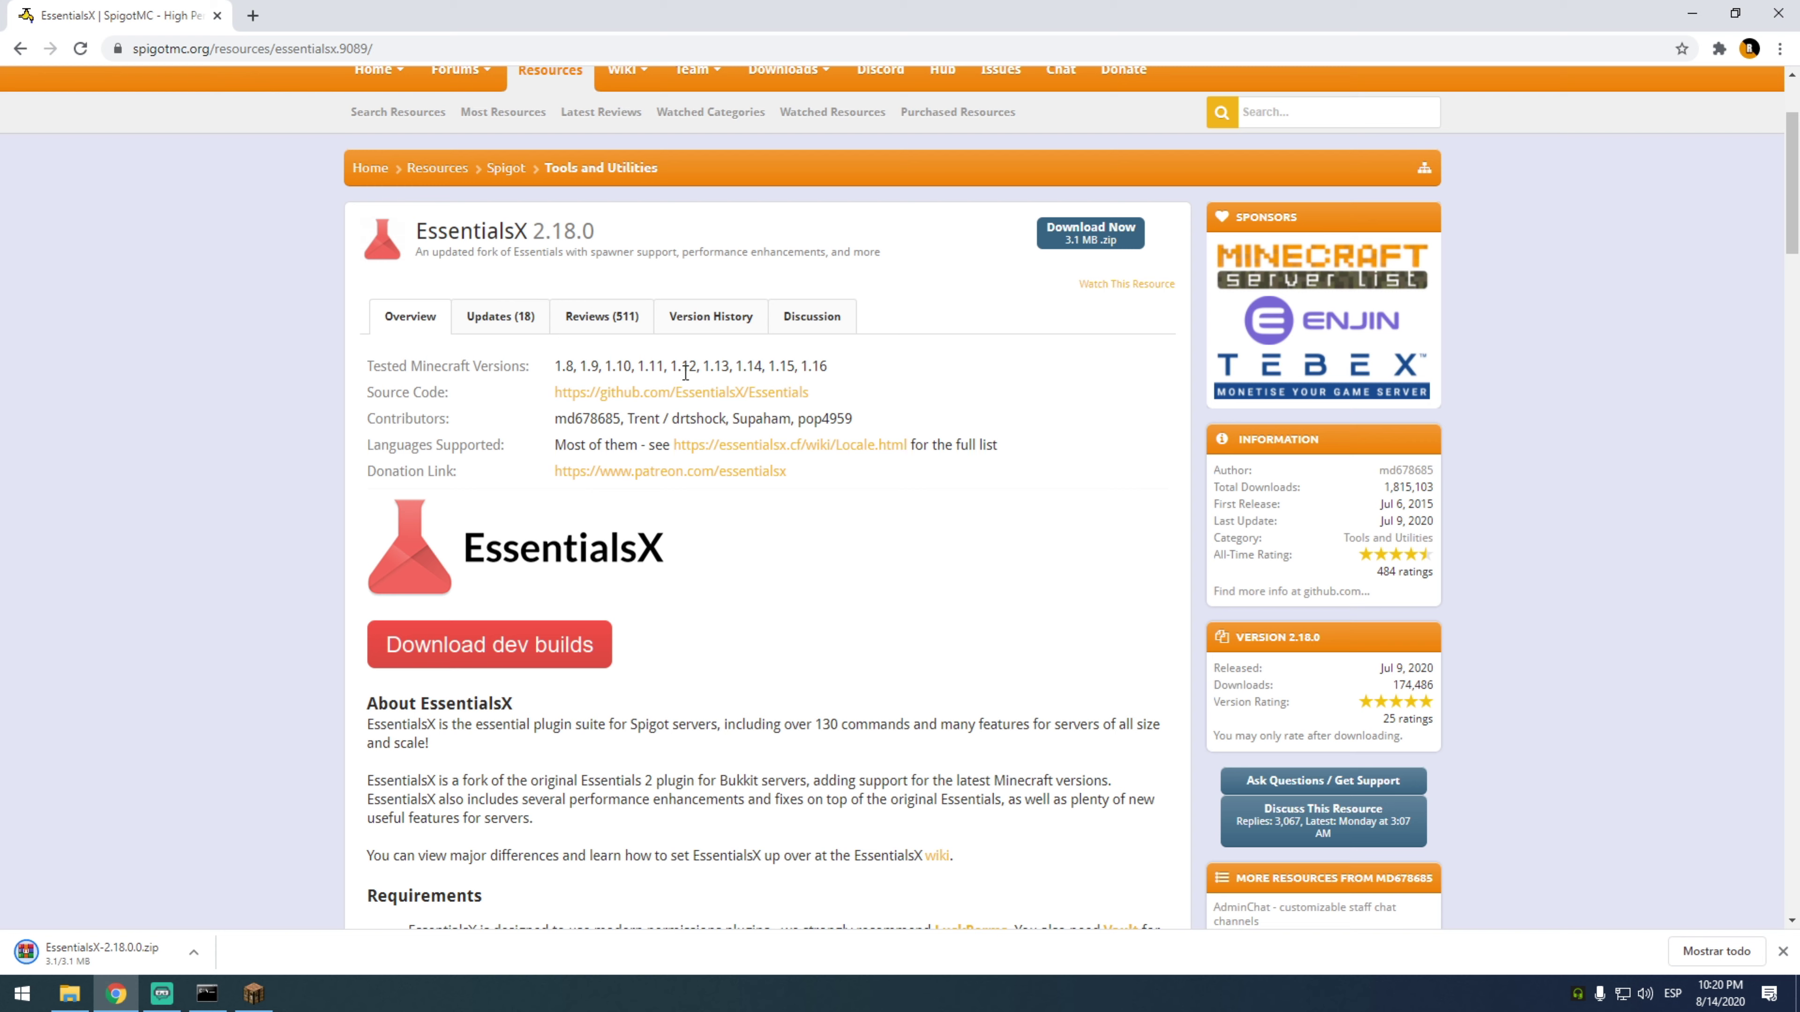
left_click_drag(671, 365, 728, 365)
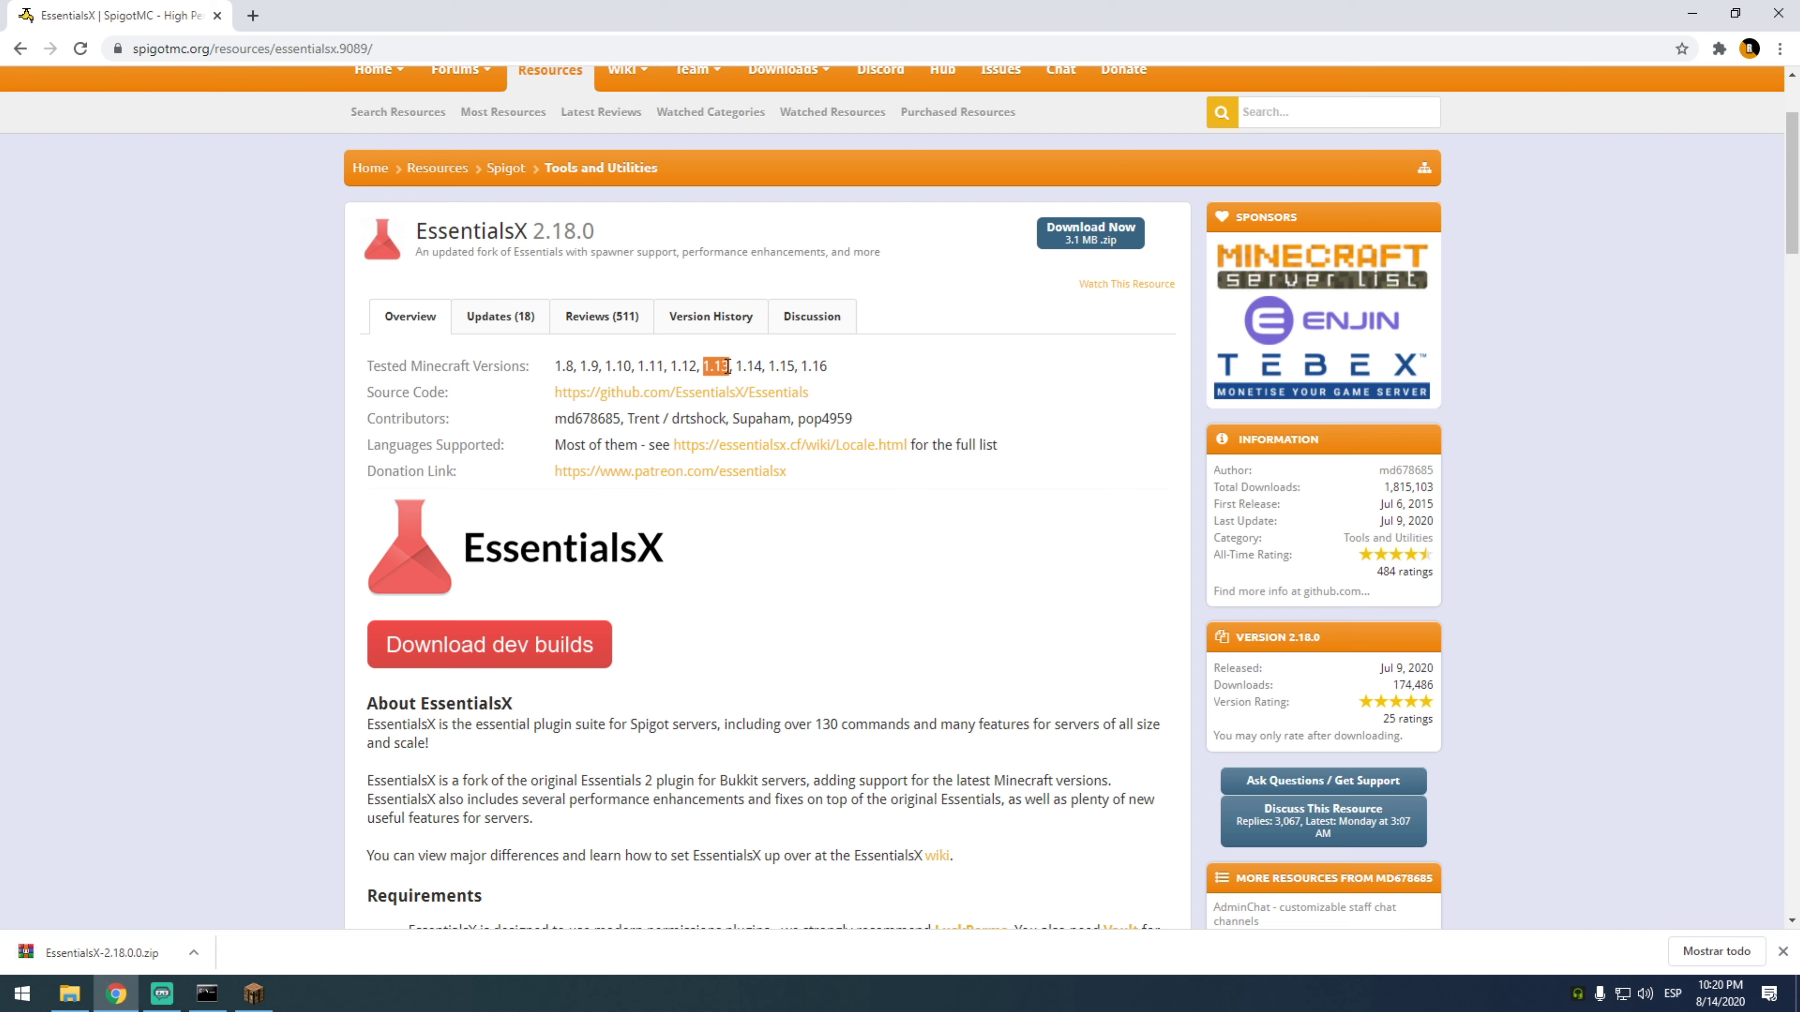
left_click(850, 385)
Open the plugins folder inside Servidor De Spigot and arrange its window beside the browser.
left_click_drag(1144, 4, 551, 52)
double_click(1015, 412)
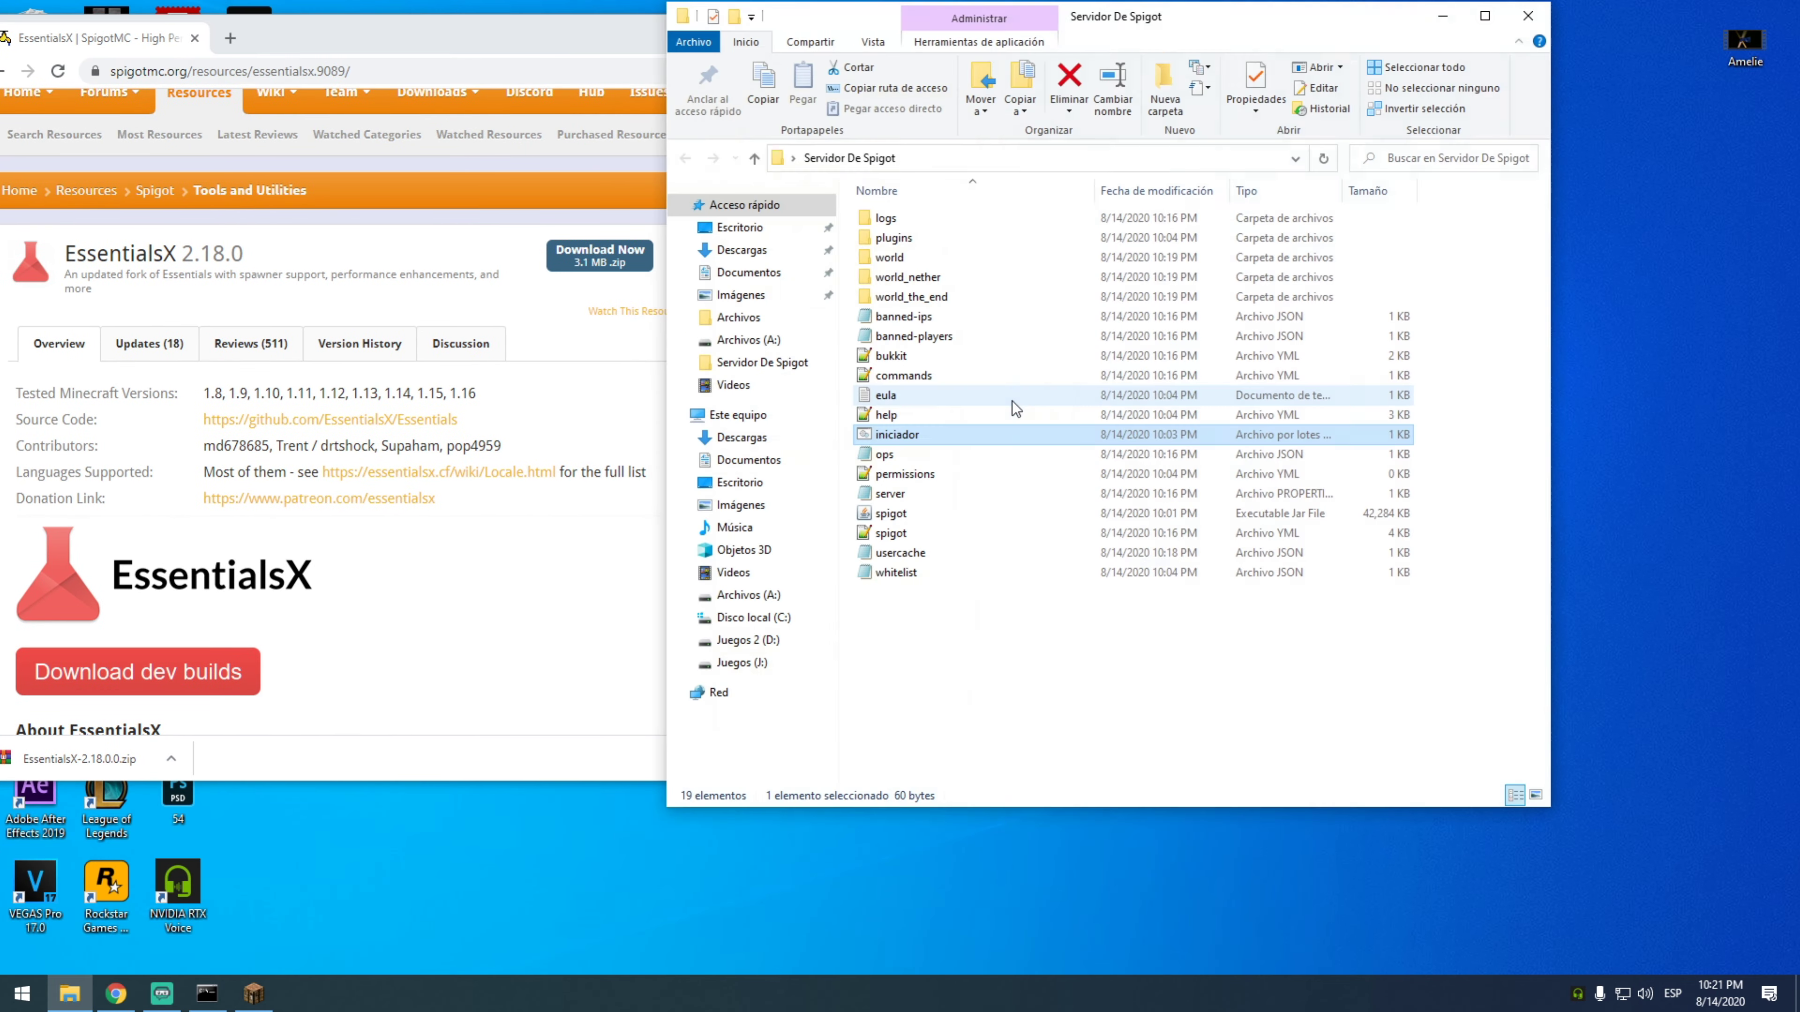
left_click_drag(843, 29, 1084, 29)
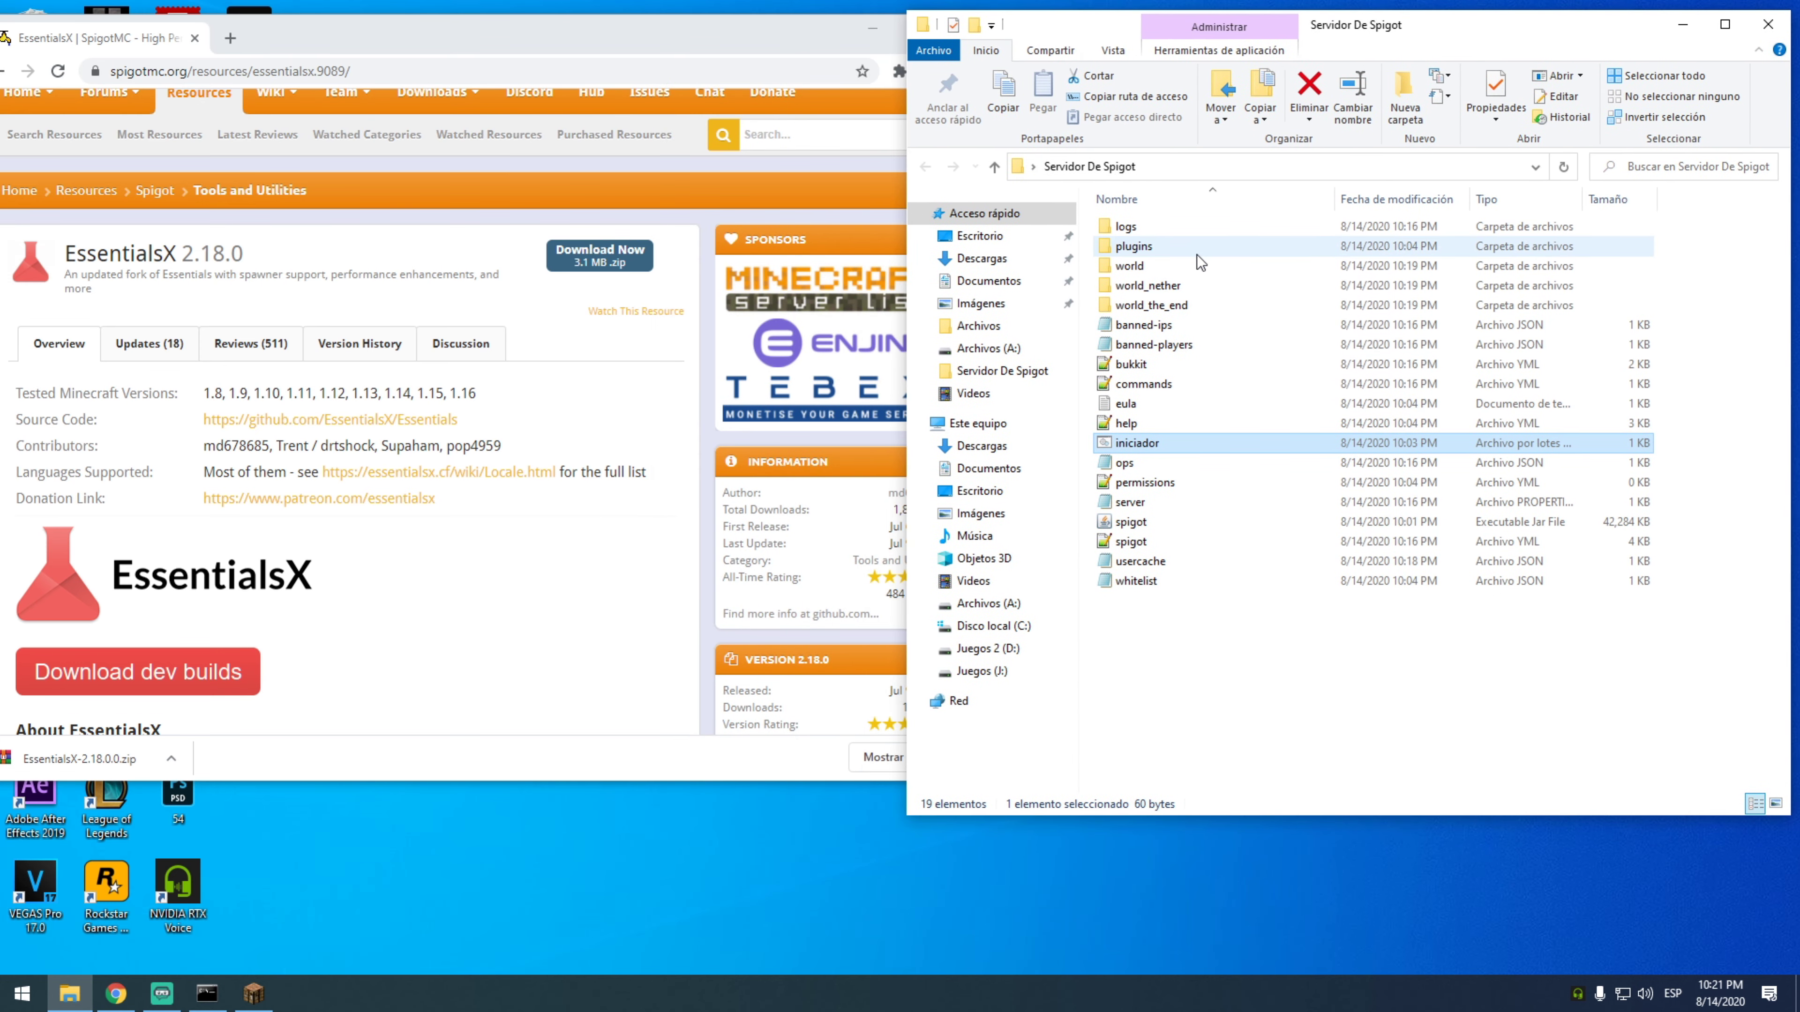
mouse_move(1349, 34)
left_mouse_down()
mouse_move(1311, 30)
mouse_move(1328, 41)
left_mouse_up()
double_click(1134, 251)
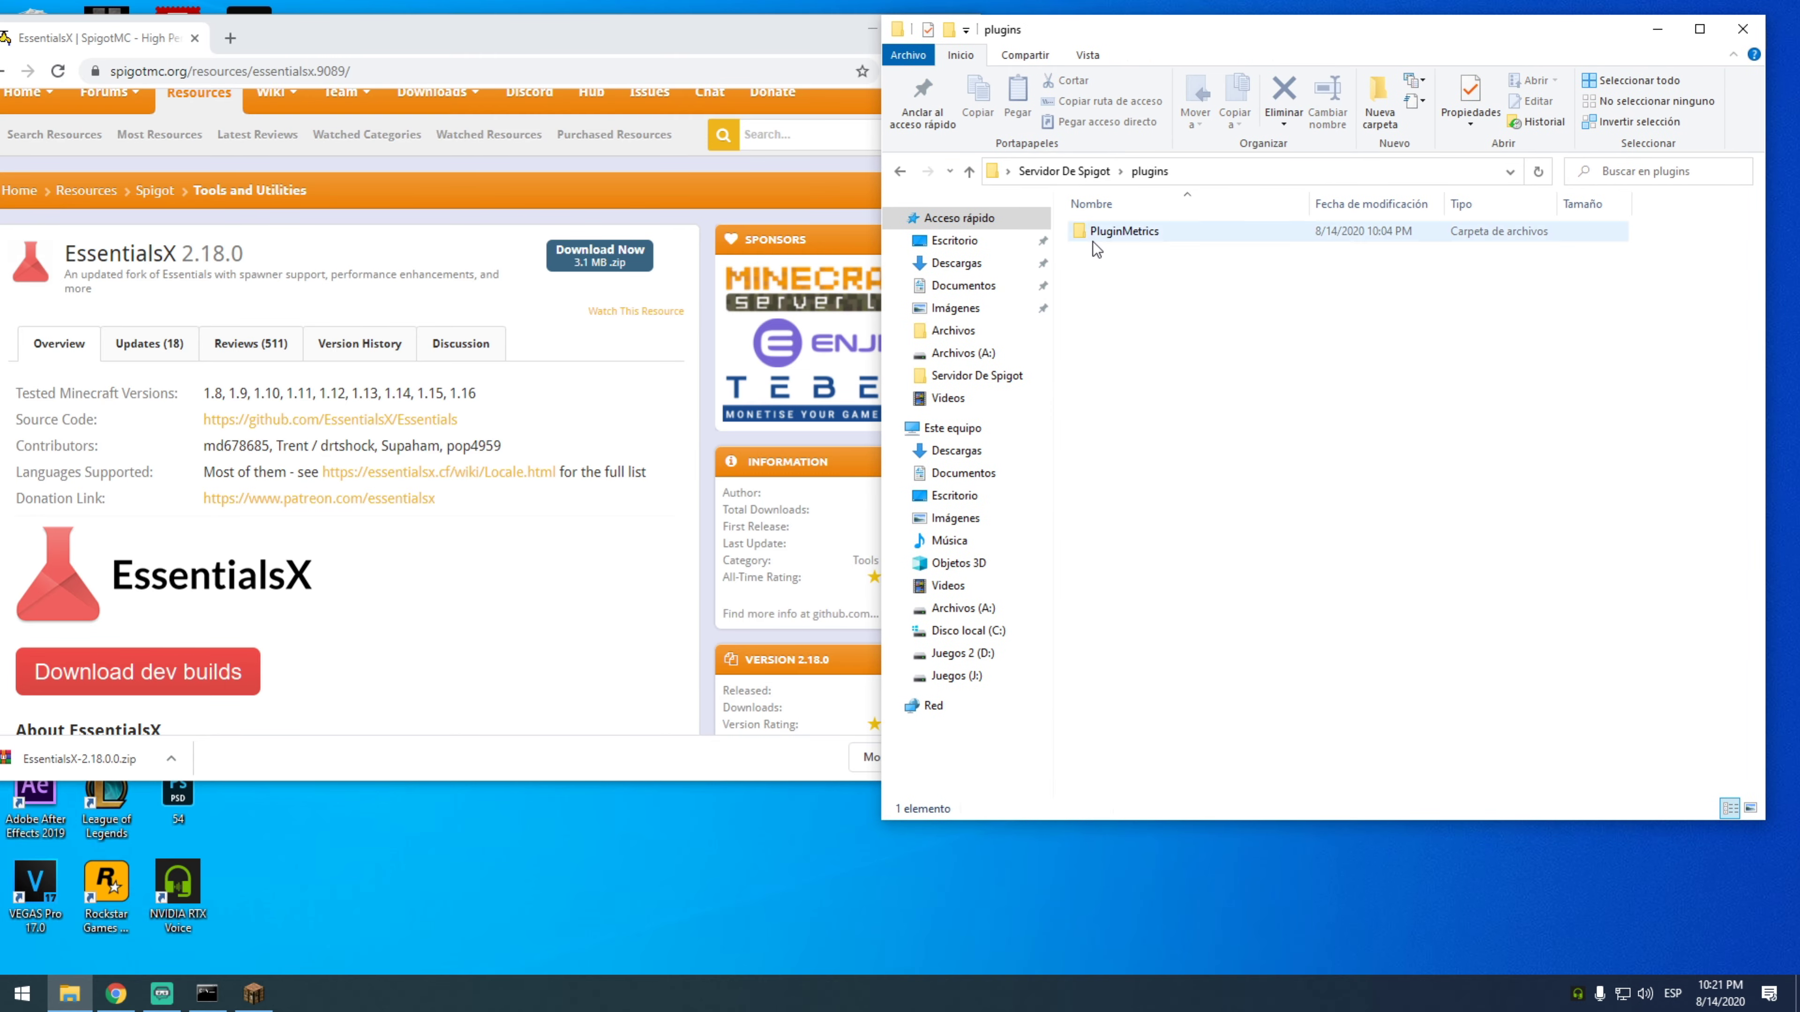
left_click_drag(635, 21, 675, 60)
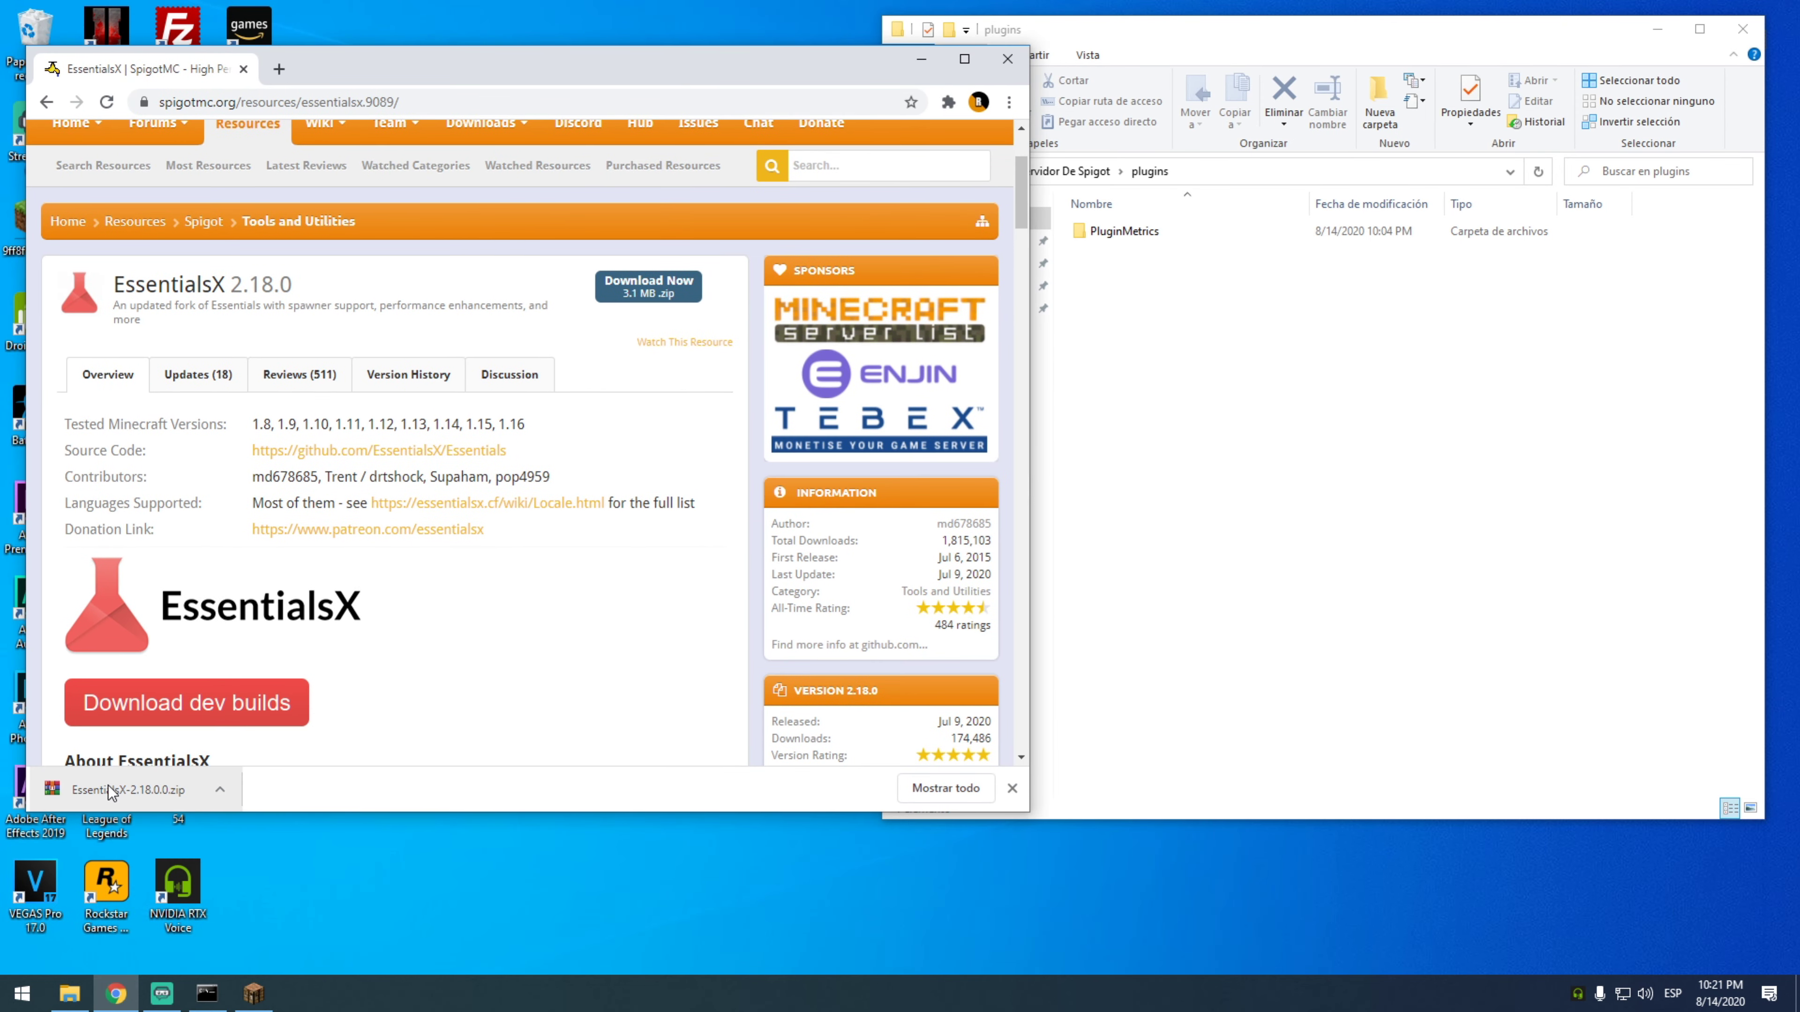
Copy the downloaded EssentialsX-2.18.0.0.zip into the server's plugins folder and close the browser.
left_click_drag(108, 784, 1304, 351)
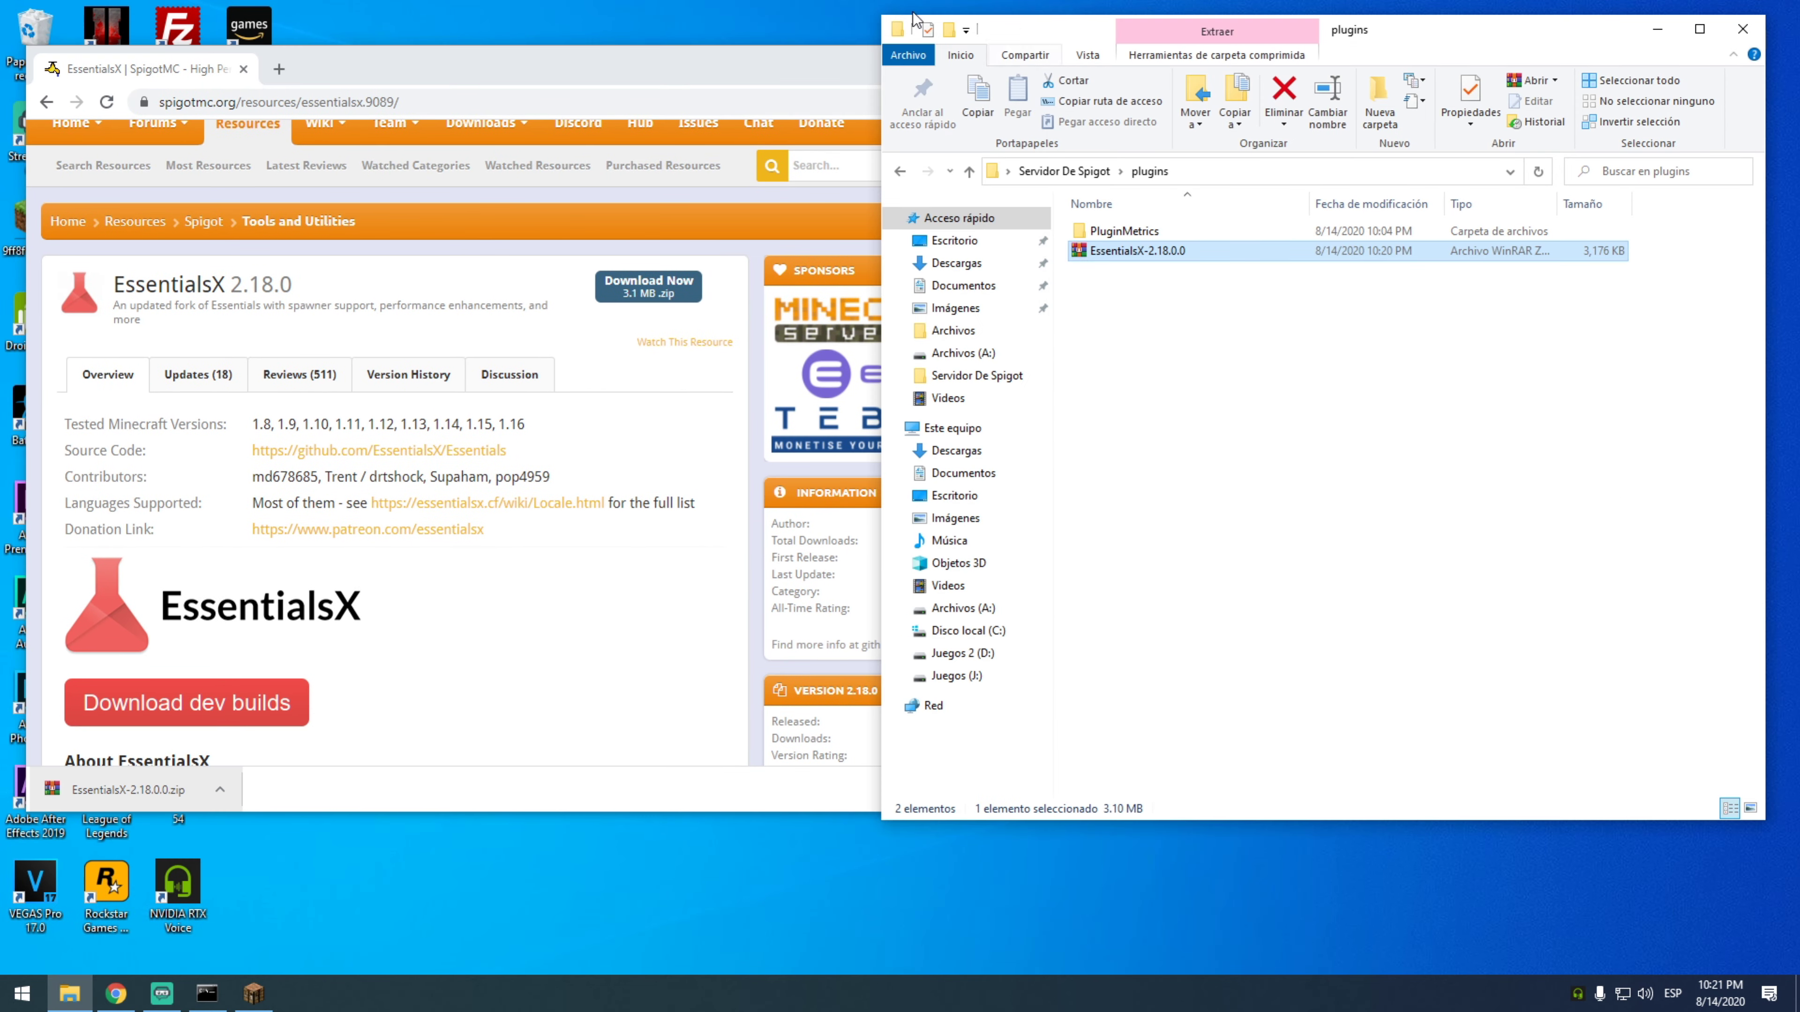
left_click(788, 64)
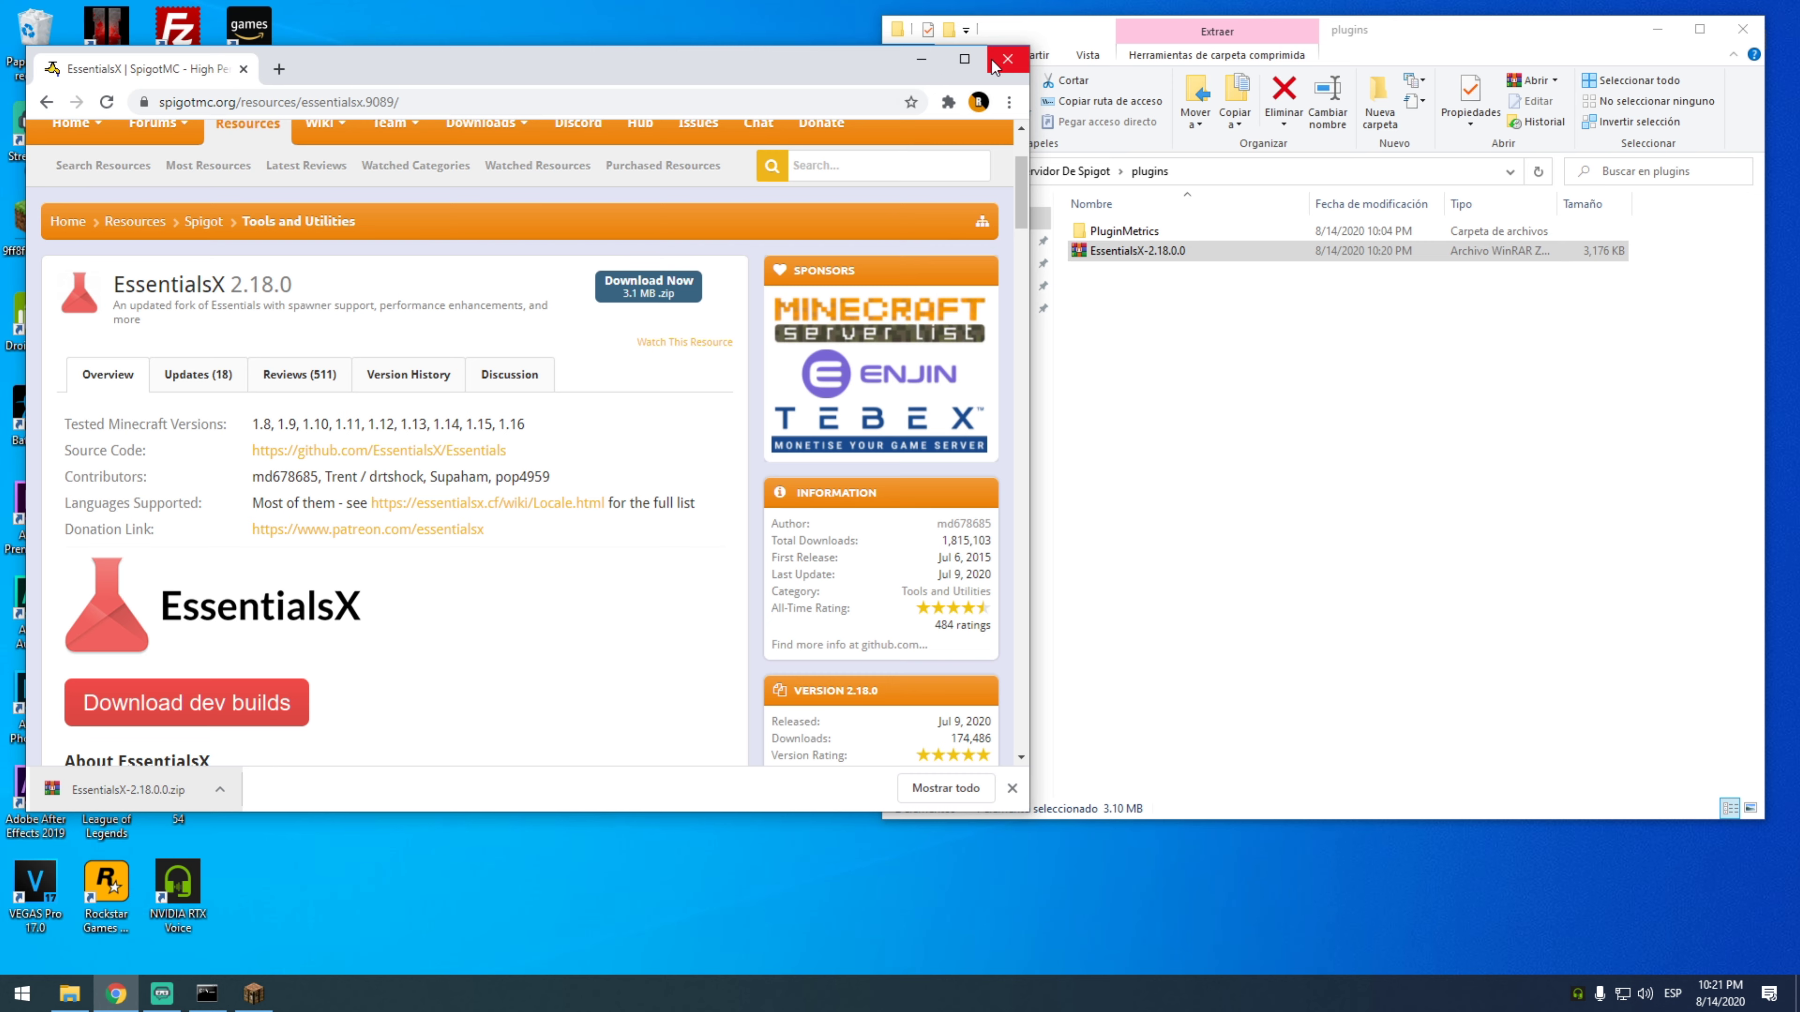
left_click(1010, 57)
Extract the EssentialsX-2.18.0.0 archive directly into the plugins folder and maximize the folder window.
right_click(1151, 249)
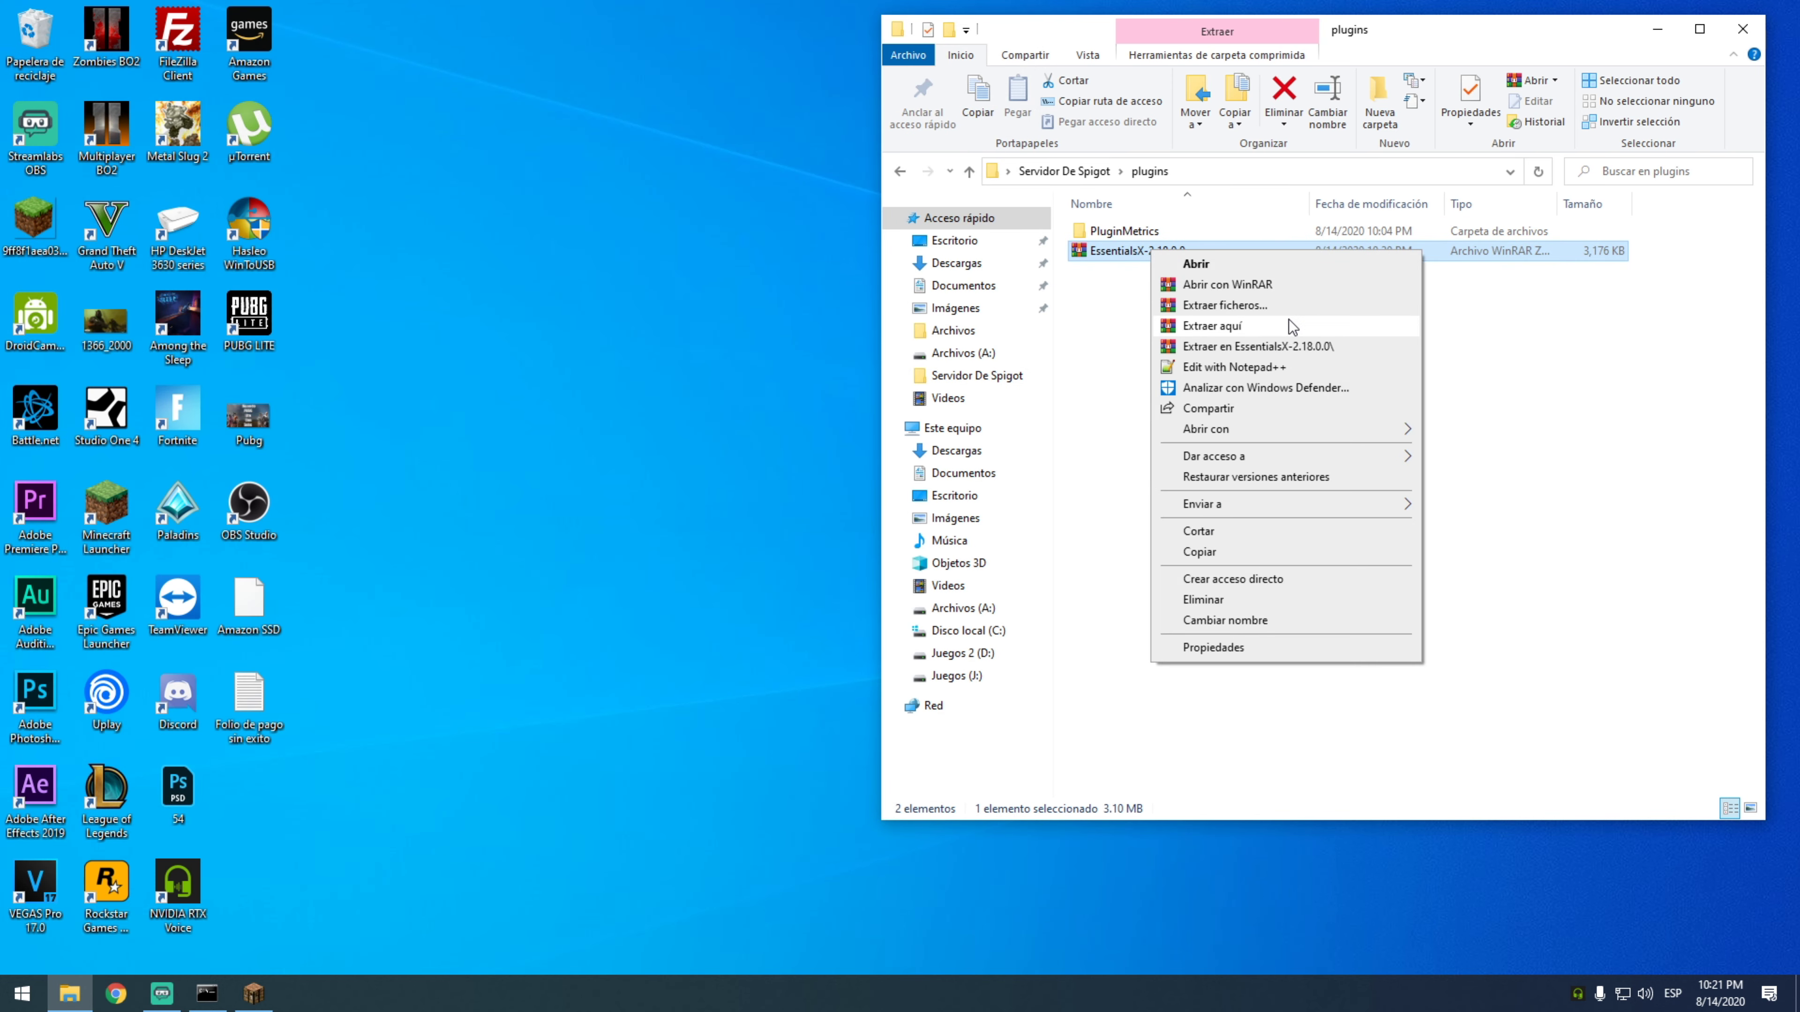
left_click(1288, 325)
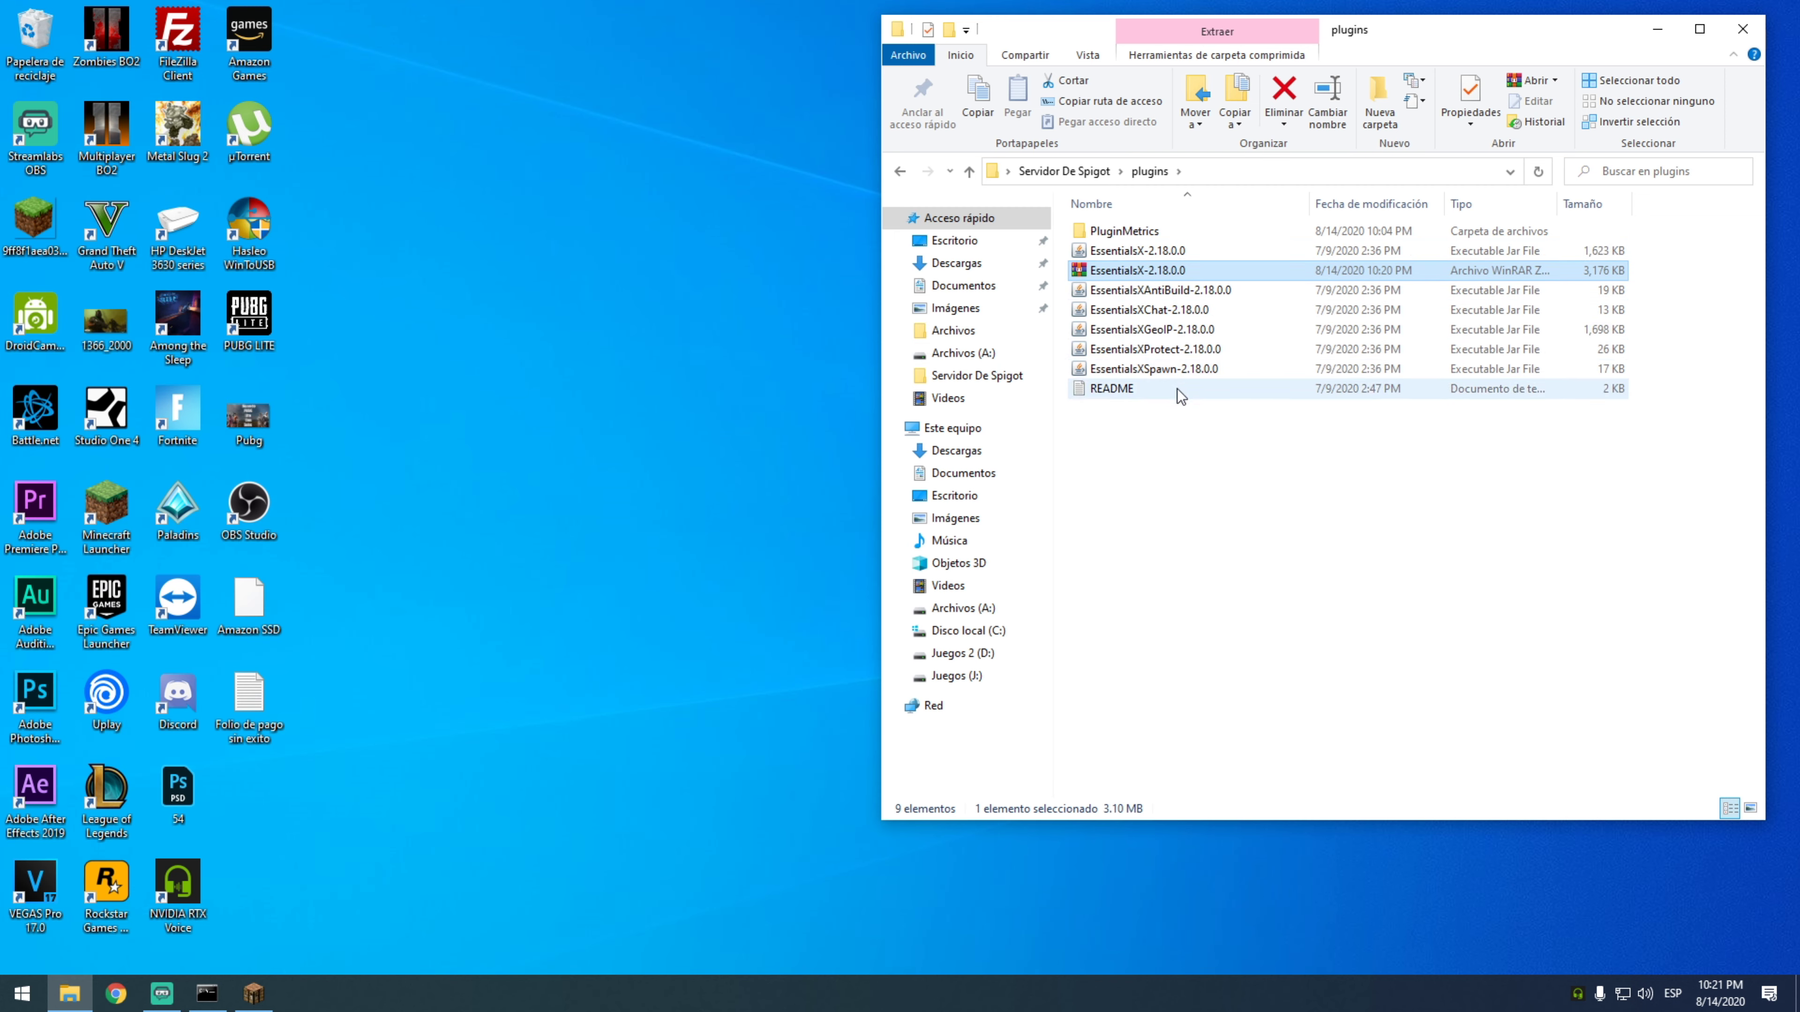
double_click(1368, 25)
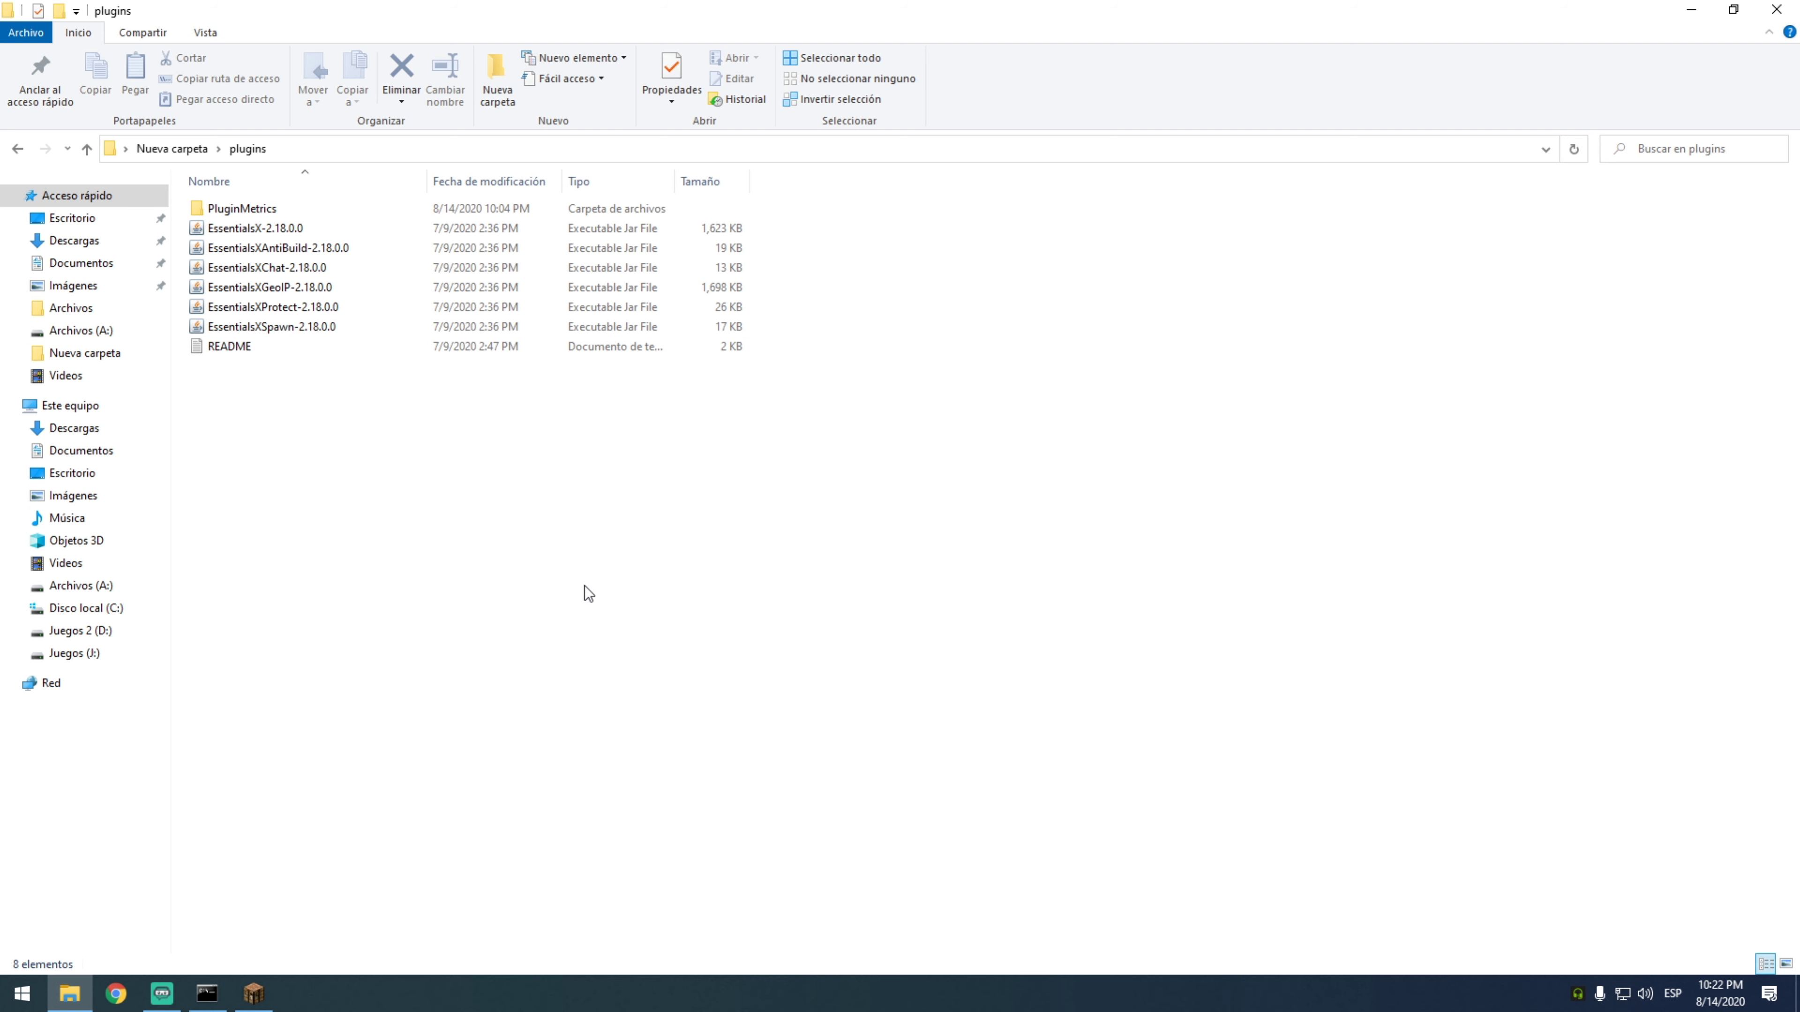
Delete the README and the EssentialsX AntiBuild, Chat and GeoIP jar files from the plugins folder.
right_click(290, 250)
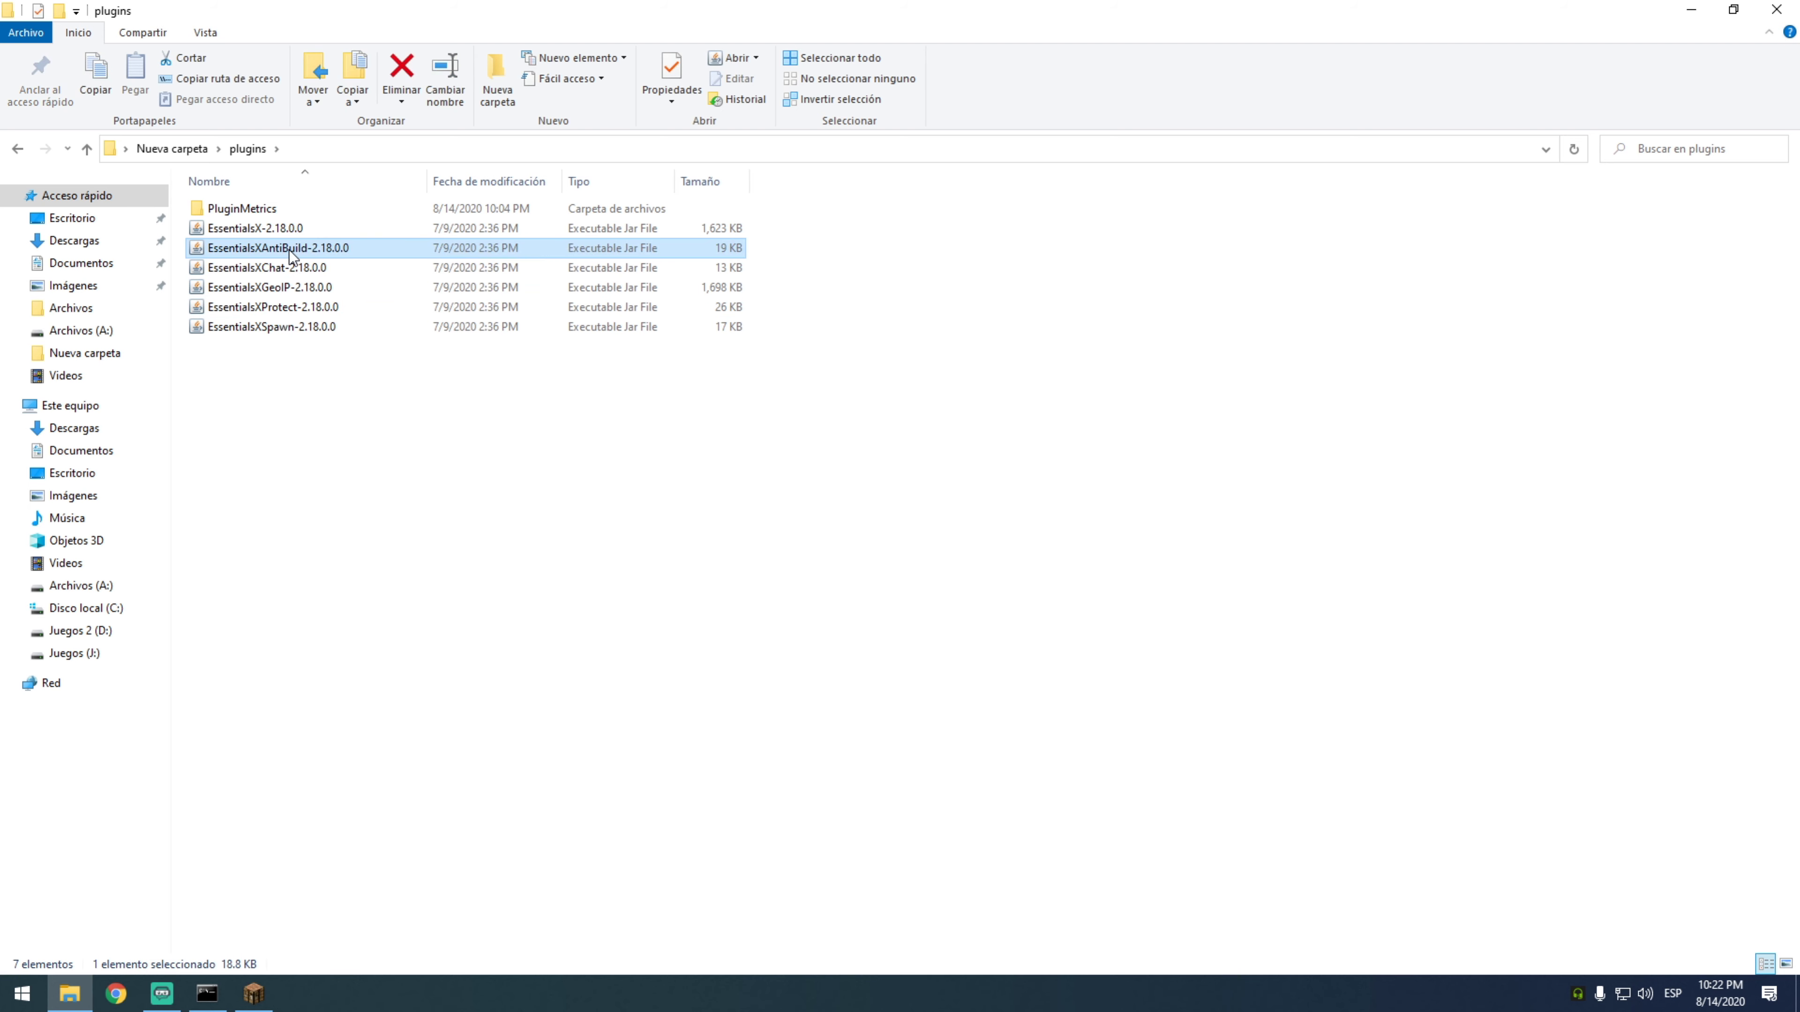
left_click(384, 600)
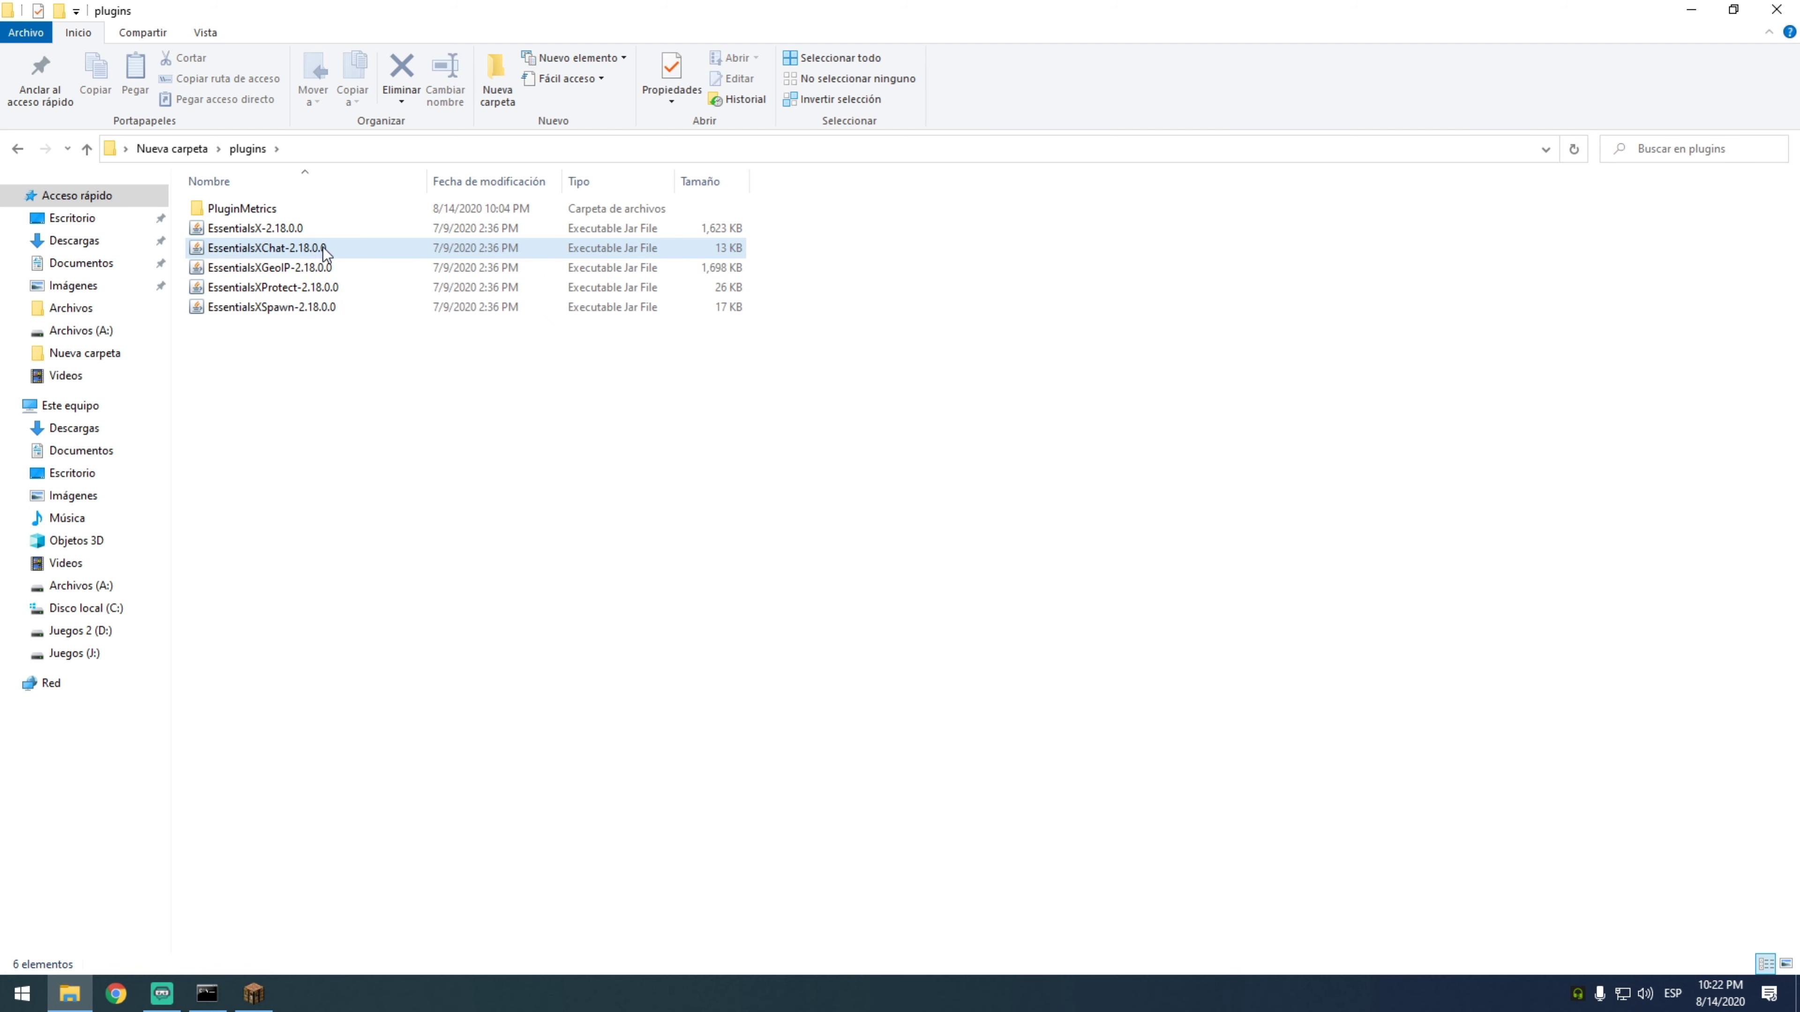
right_click(319, 247)
left_click(382, 599)
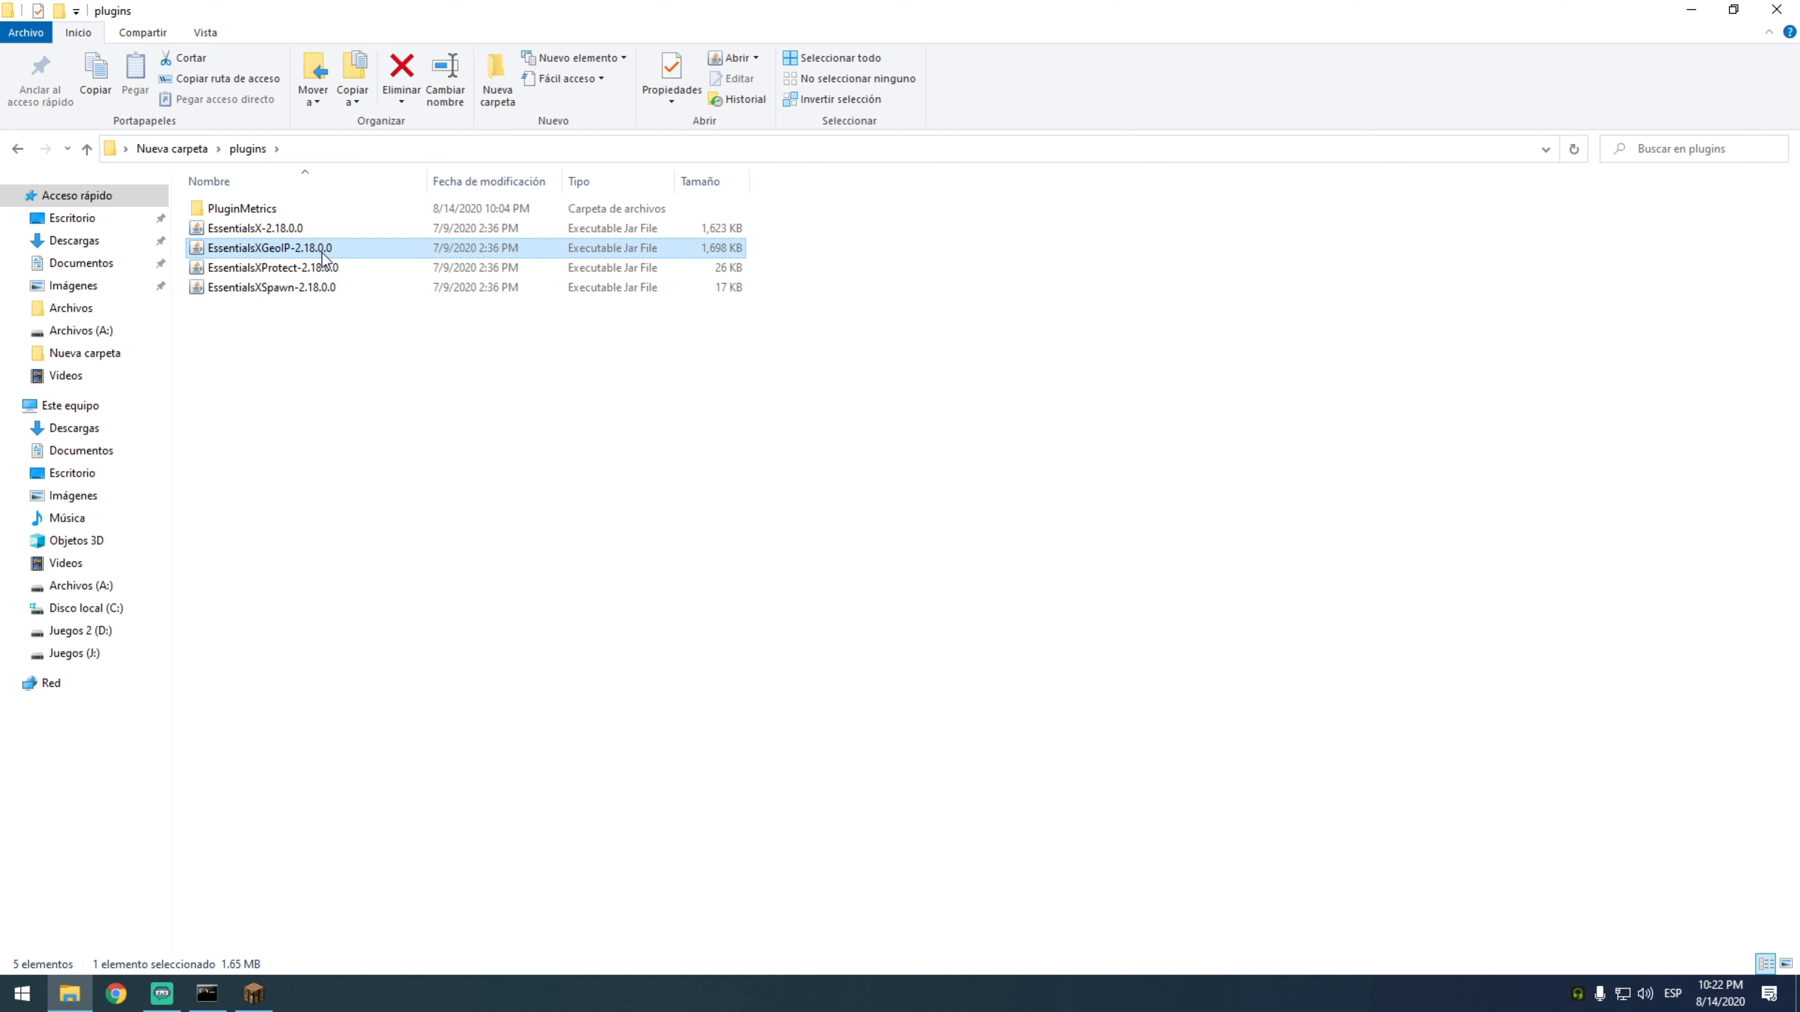
right_click(322, 250)
left_click(464, 602)
left_click_drag(341, 315, 327, 222)
left_click(356, 394)
Return to the server's main folder and start the server with the iniciador batch file.
left_click(87, 148)
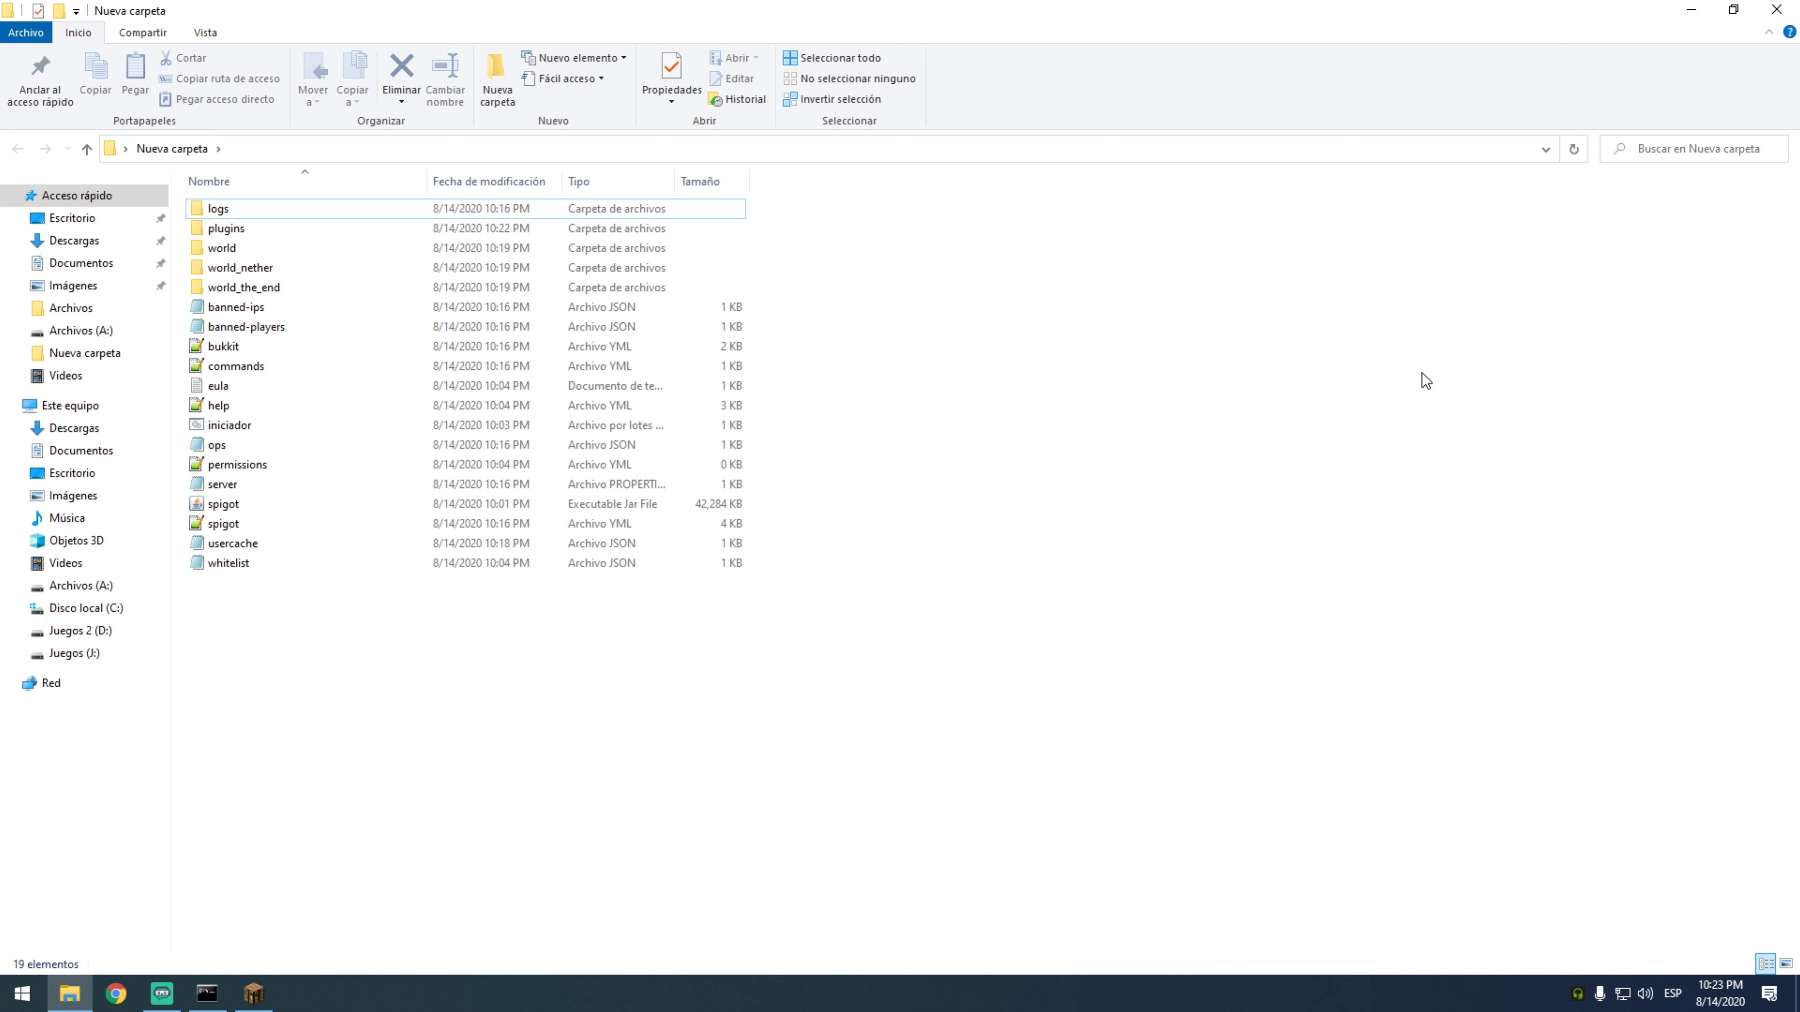
double_click(222, 427)
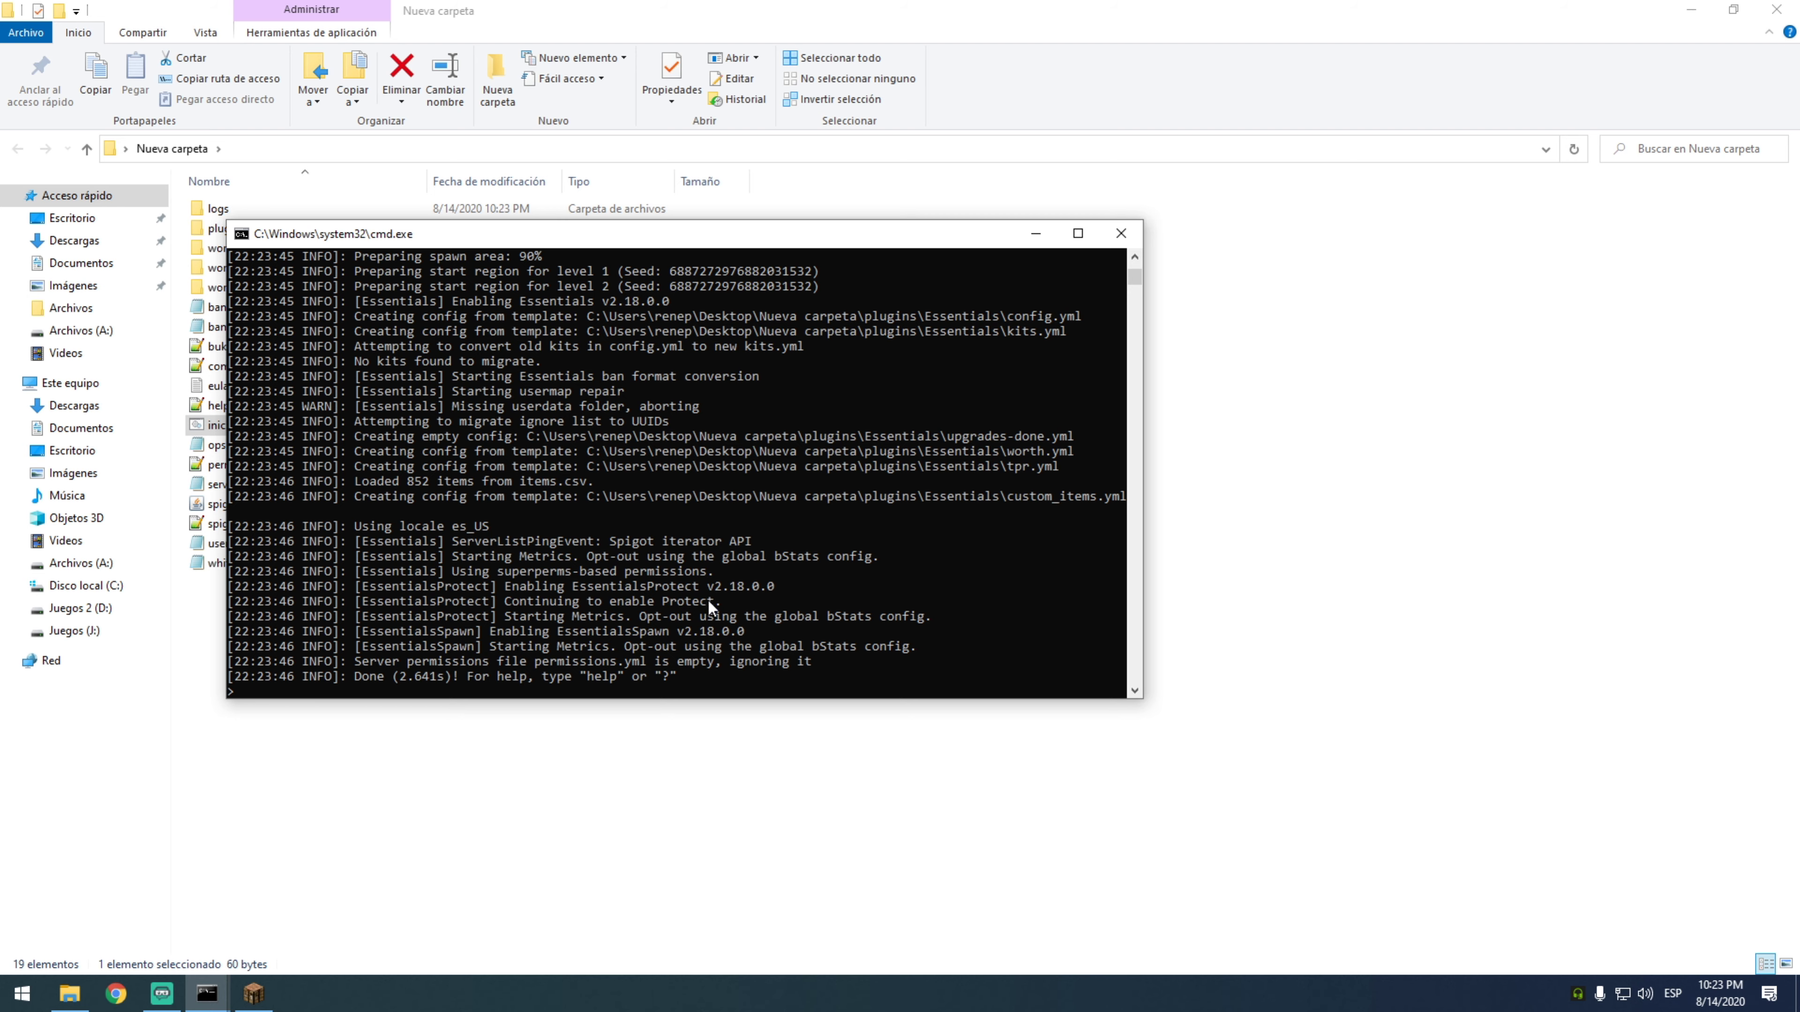
Switch to Minecraft, check the address of the last server entry in the multiplayer list and join that server.
left_click_drag(362, 681, 377, 676)
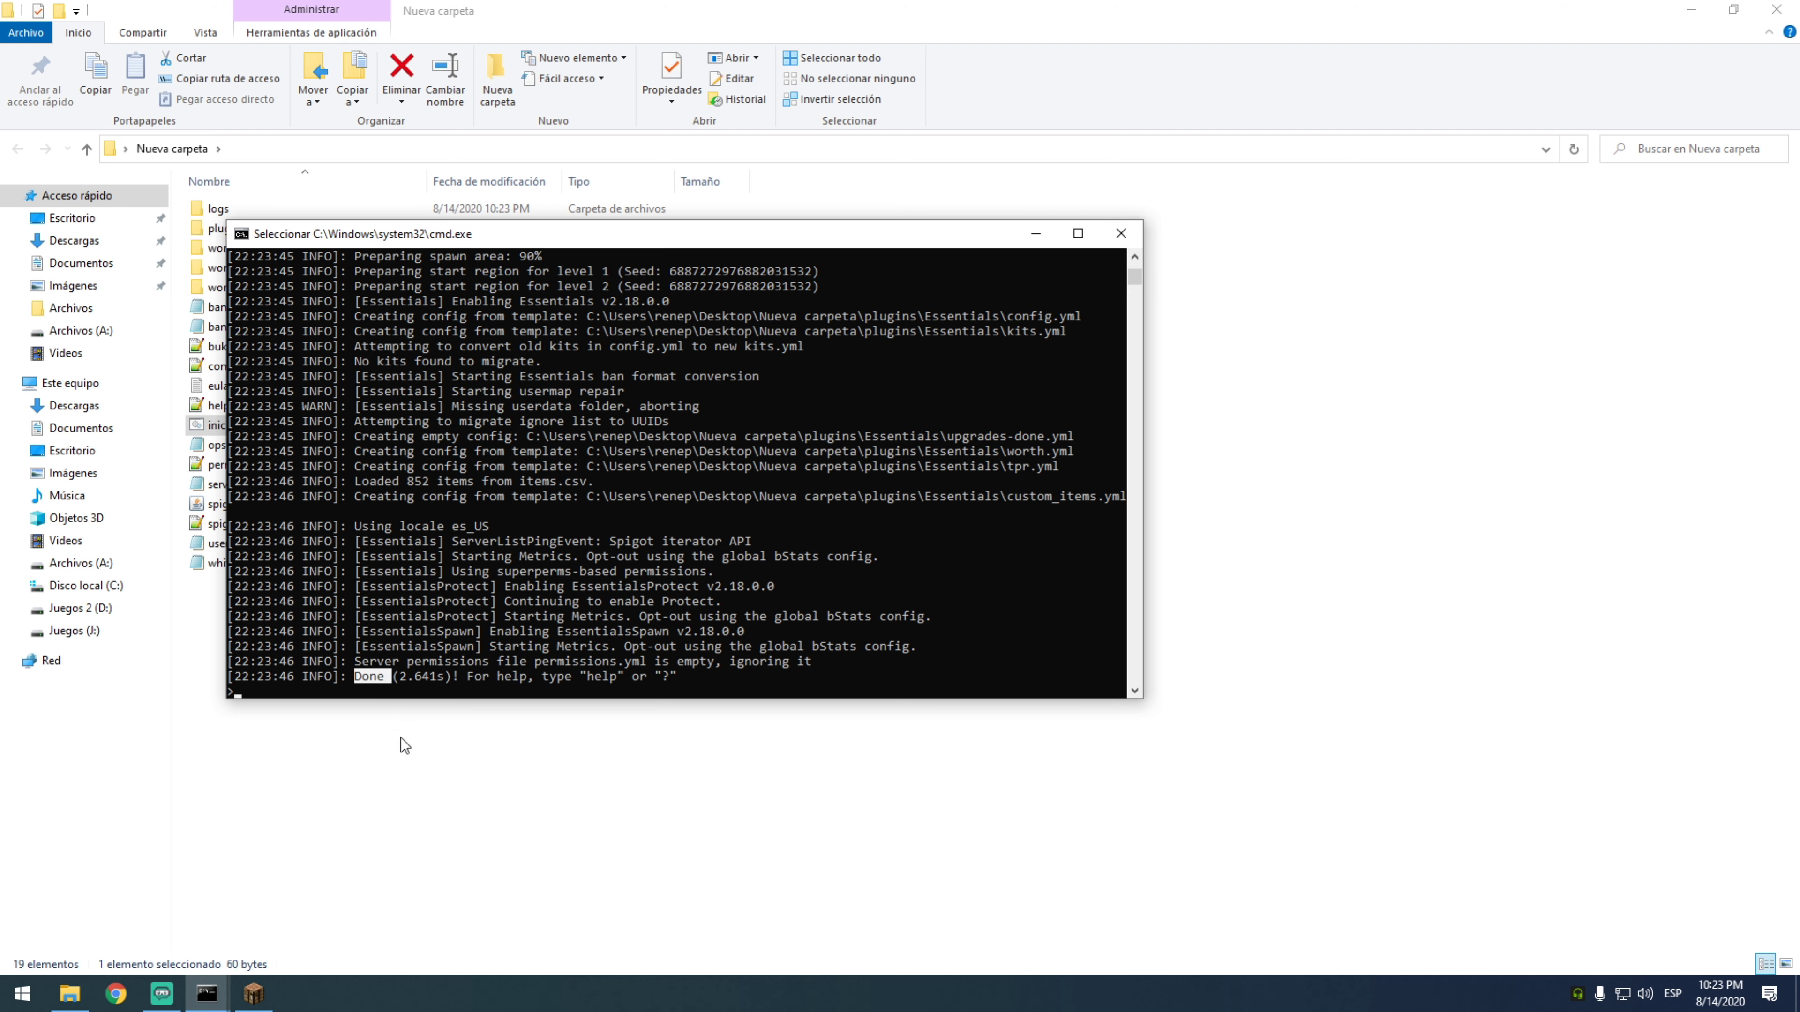
left_click(401, 739)
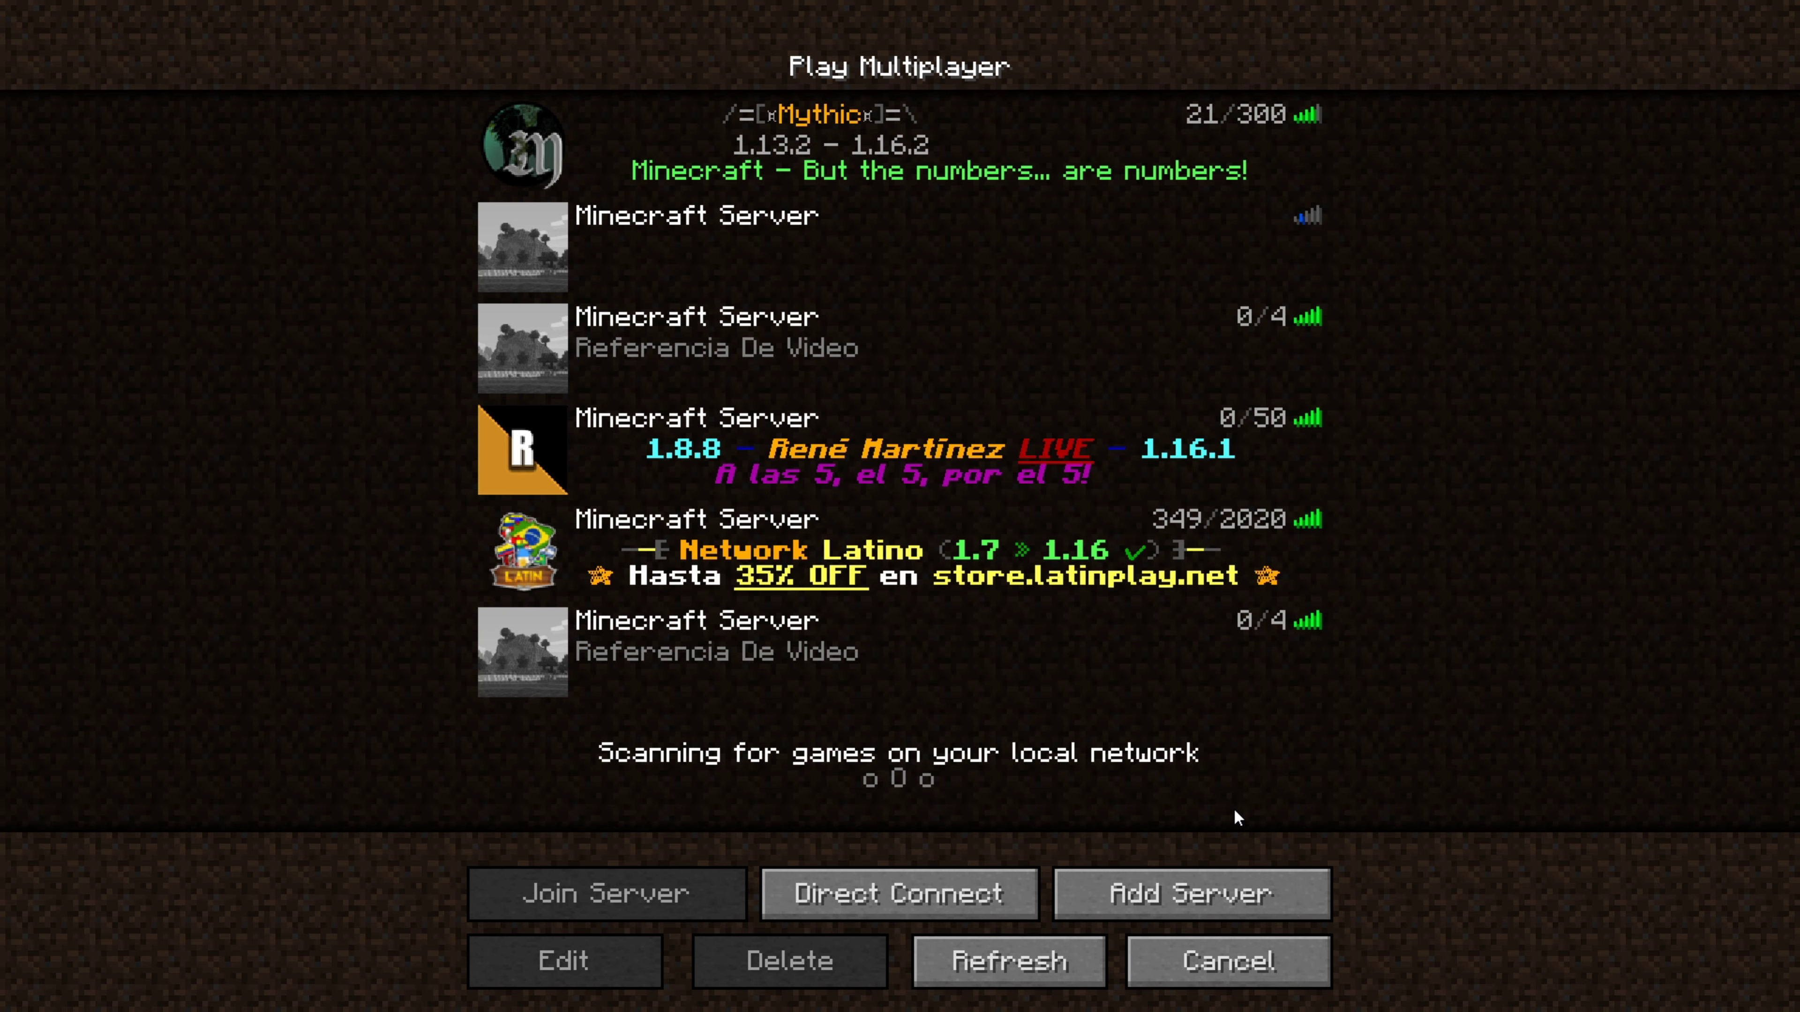
left_click(1165, 661)
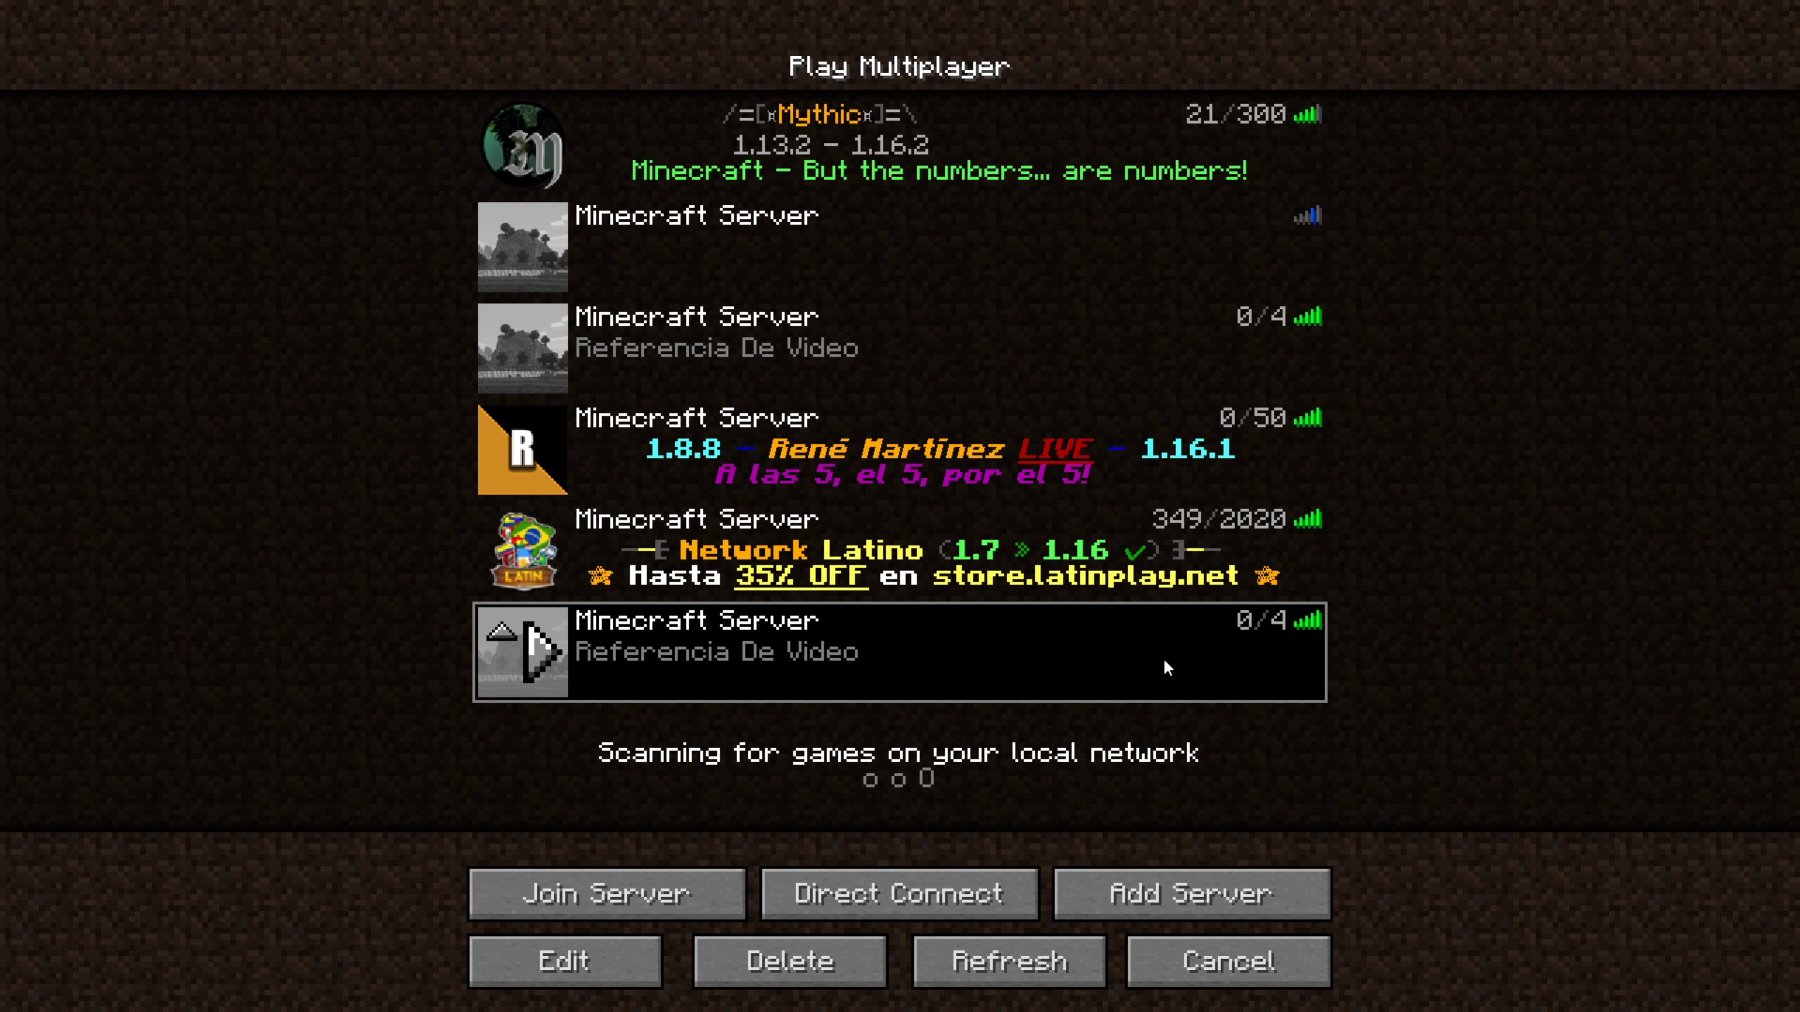
left_click(649, 957)
left_click(686, 327)
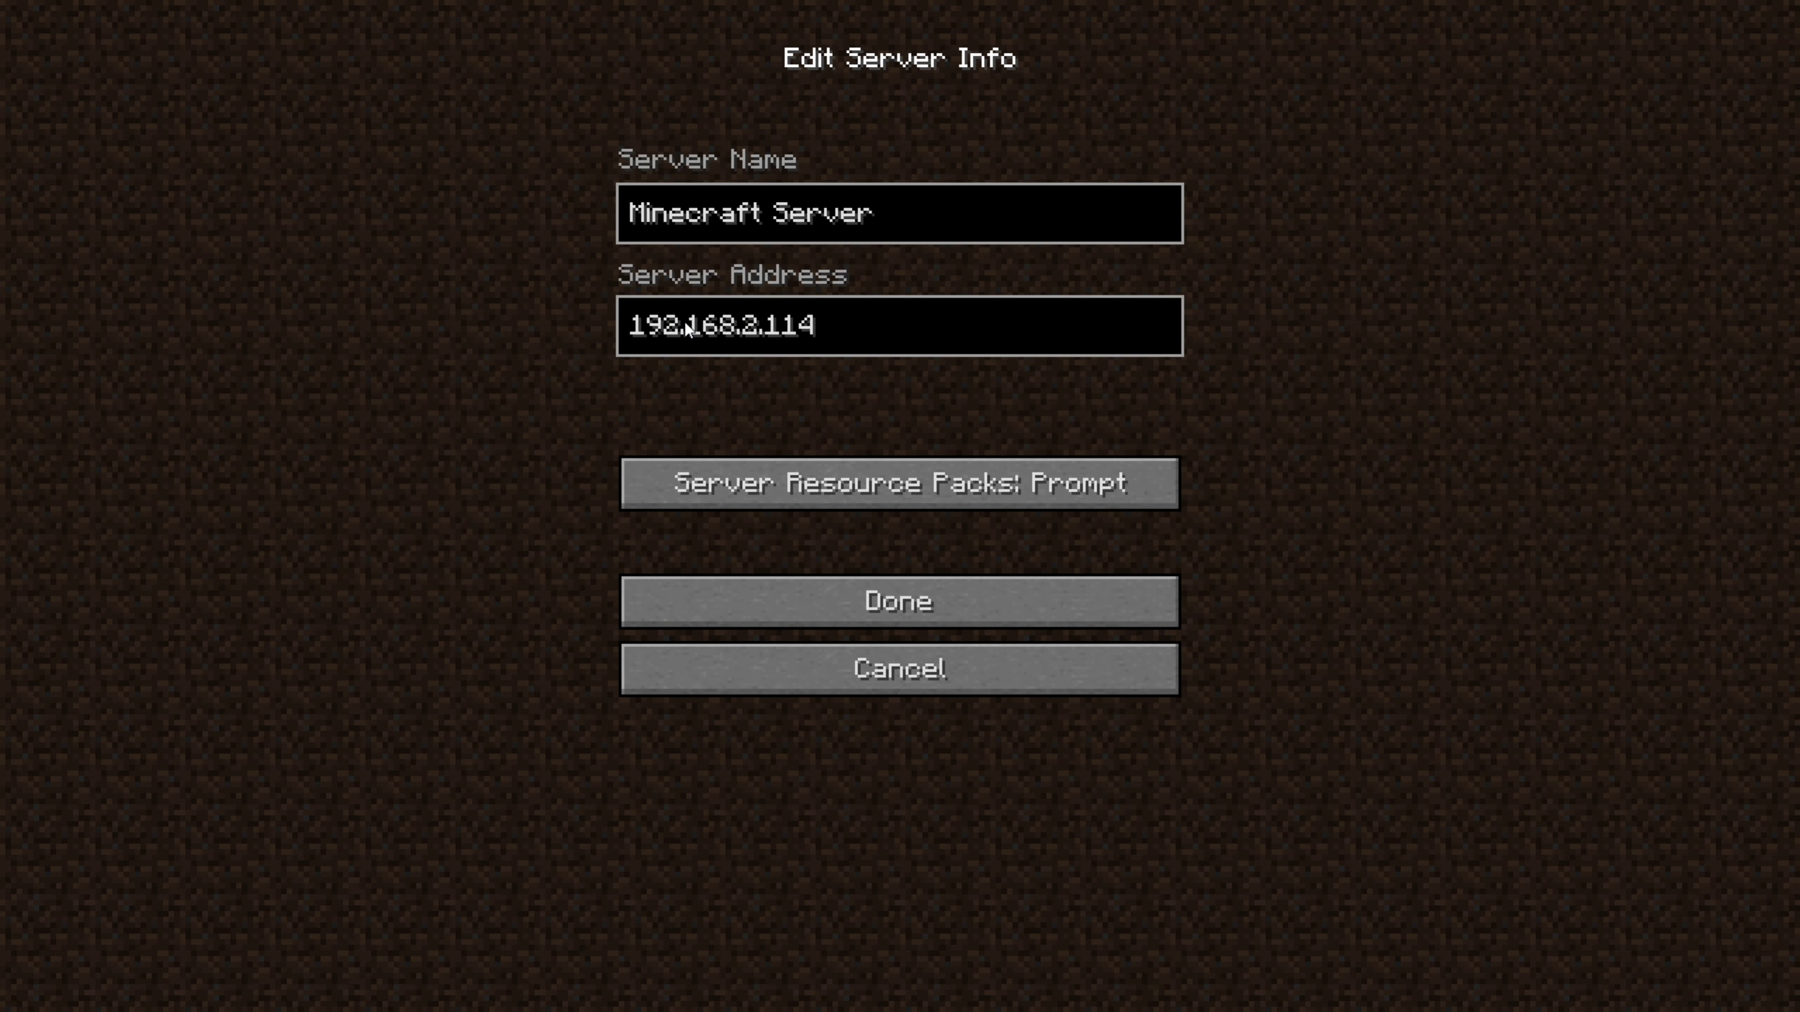
left_click(888, 611)
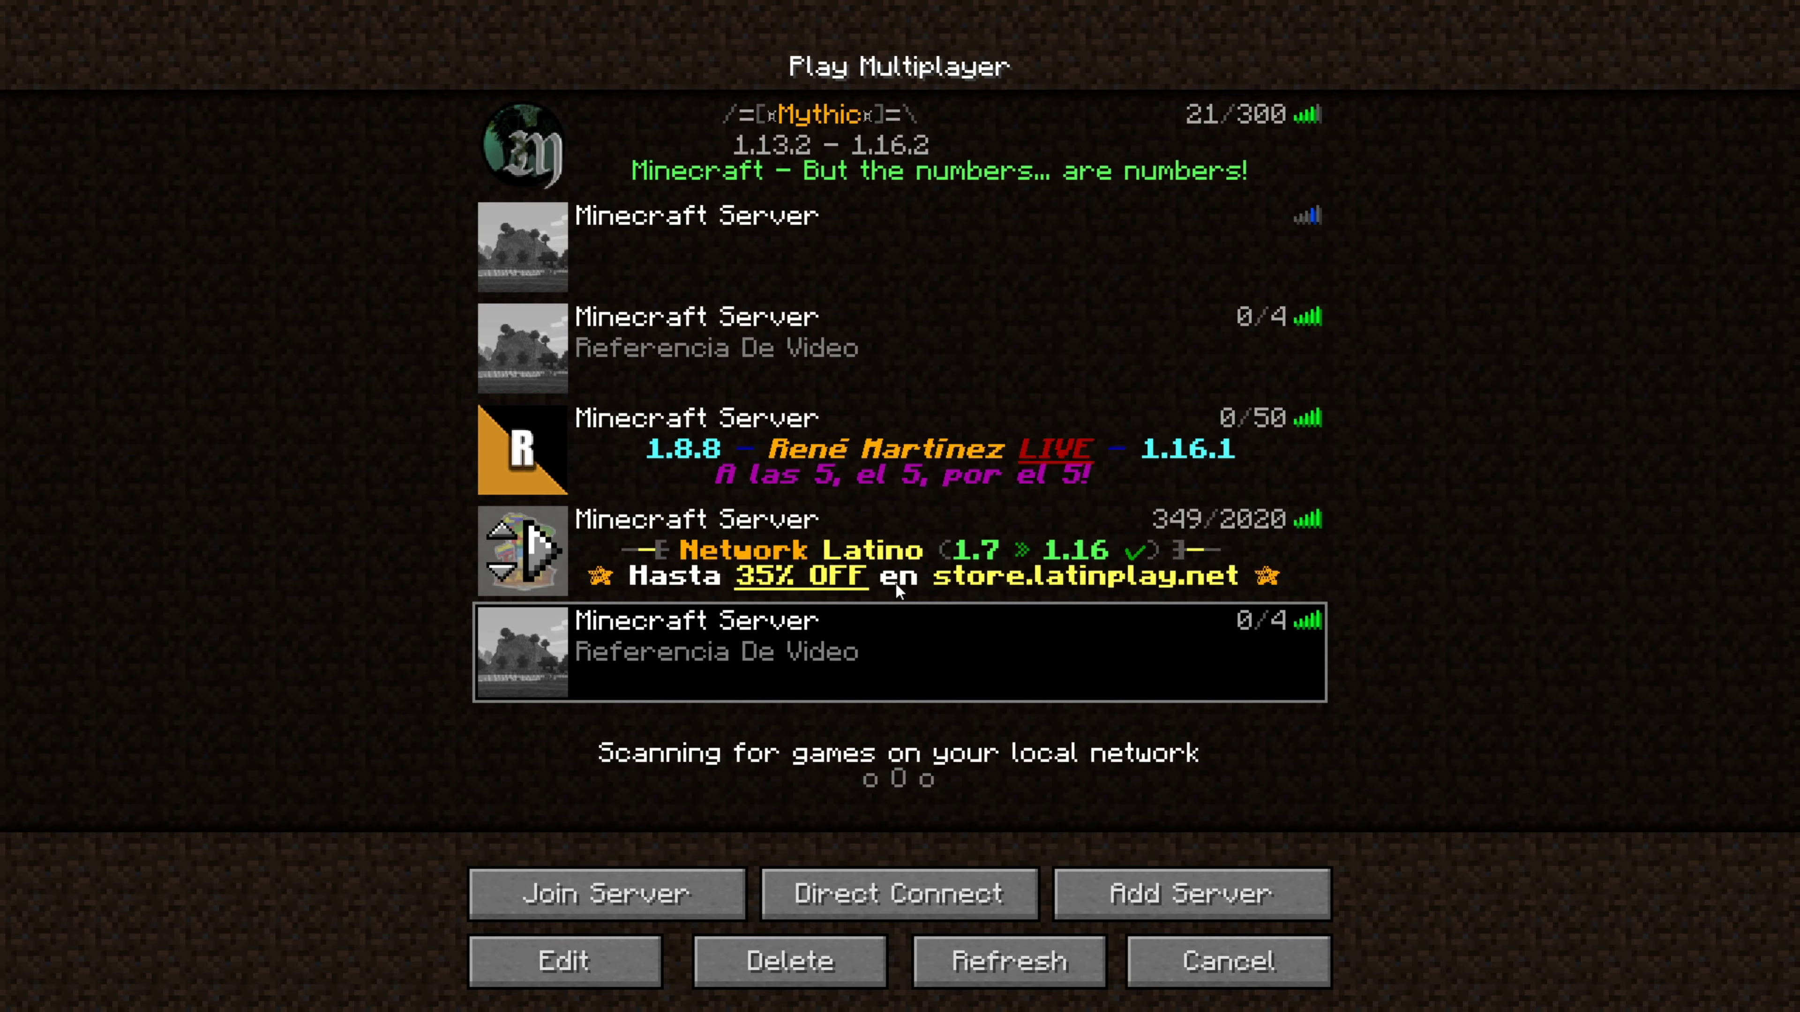
double_click(895, 656)
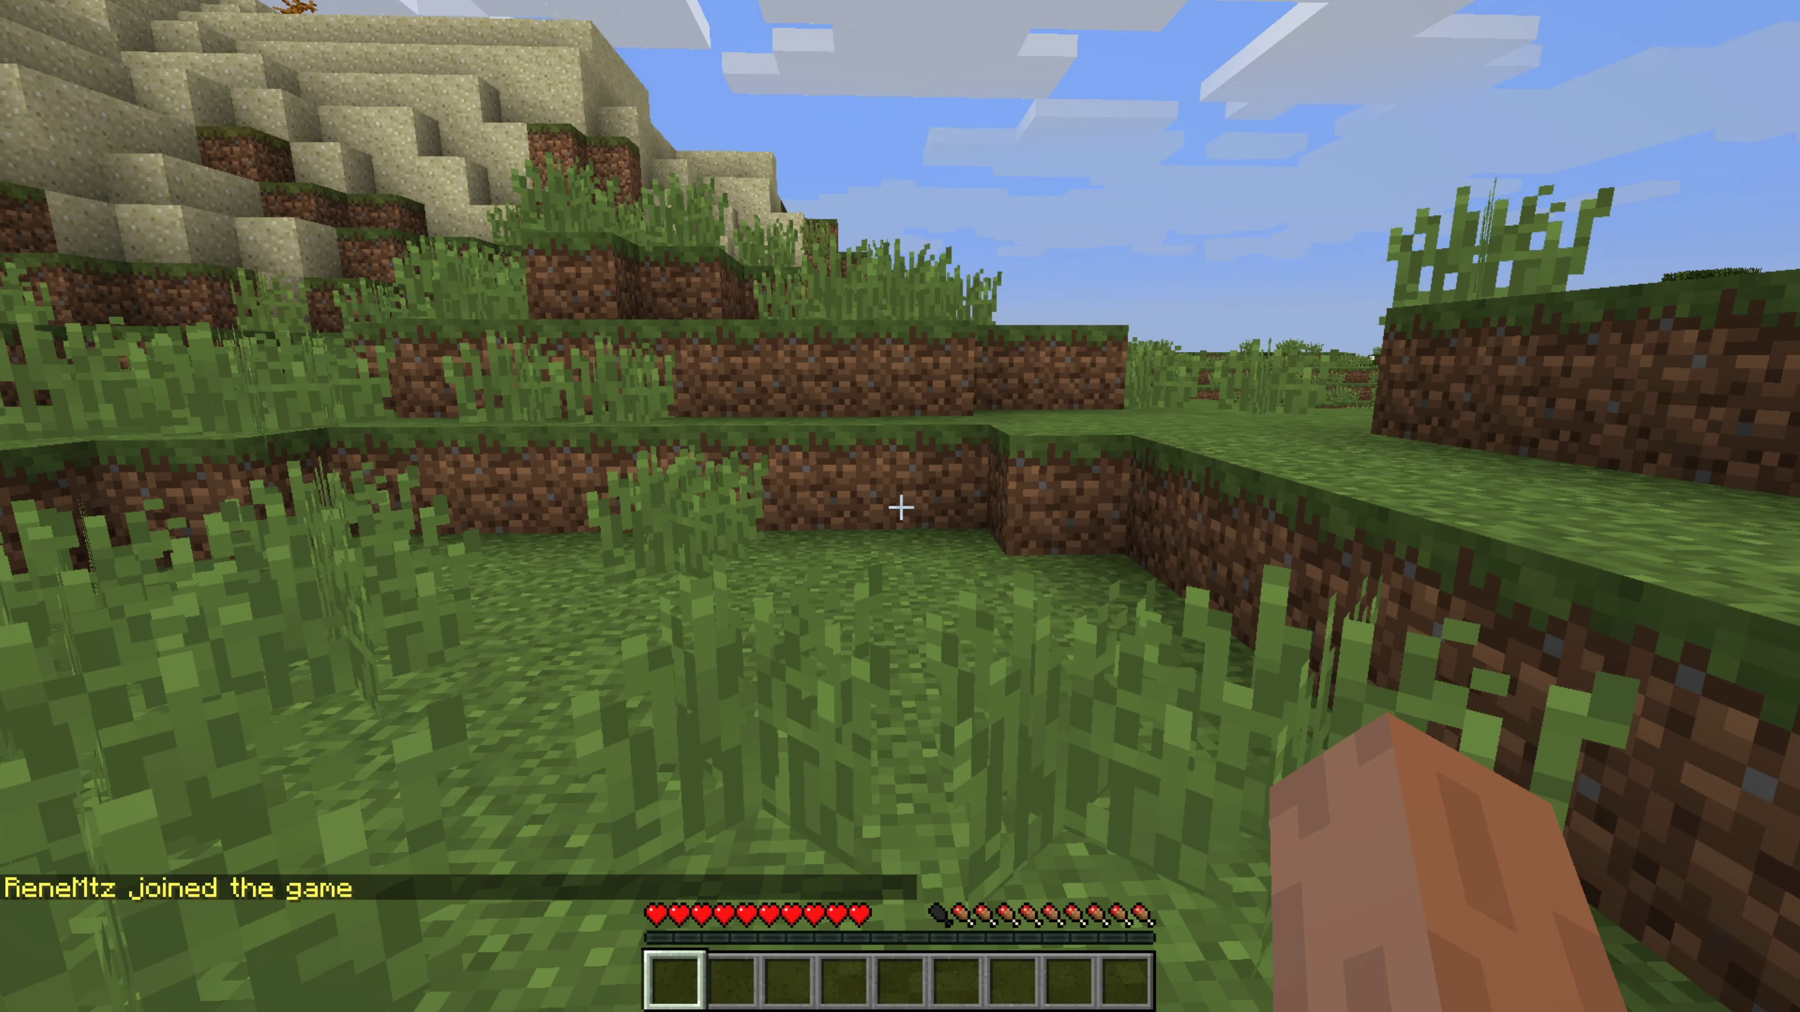
List the plugins installed on the server with the /pl command.
key("w")
key("space")
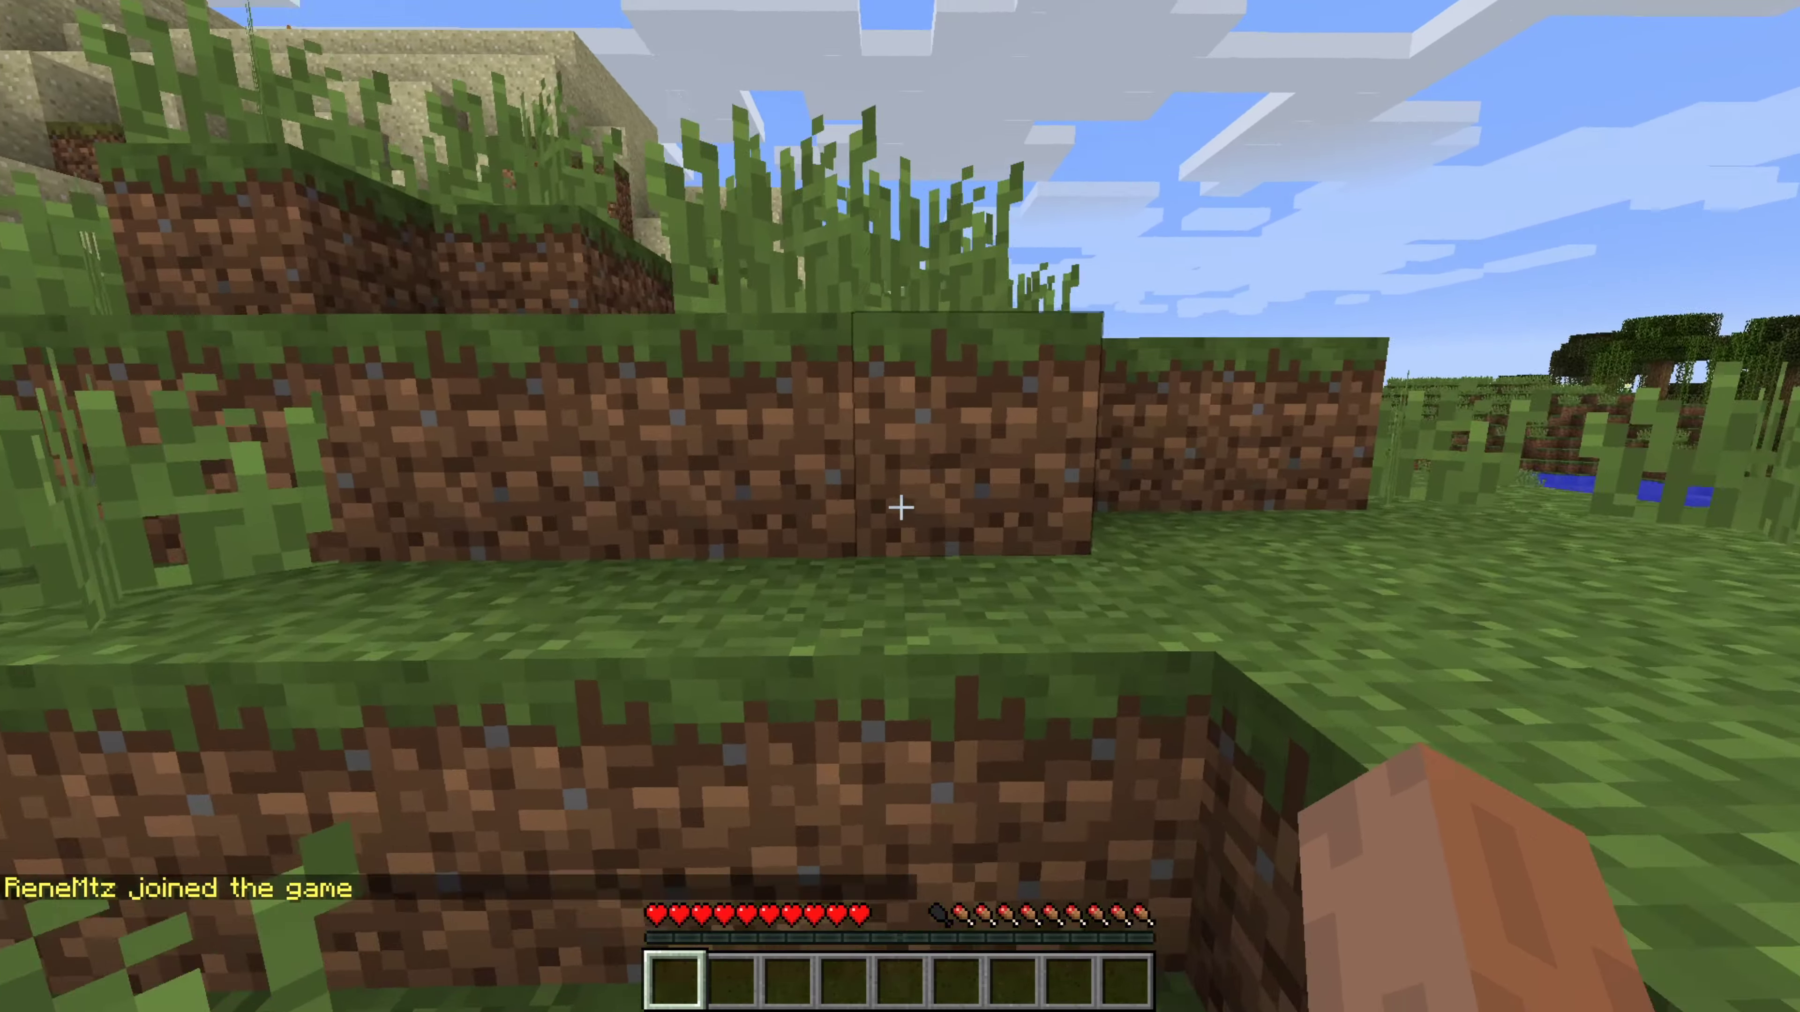
key("slash")
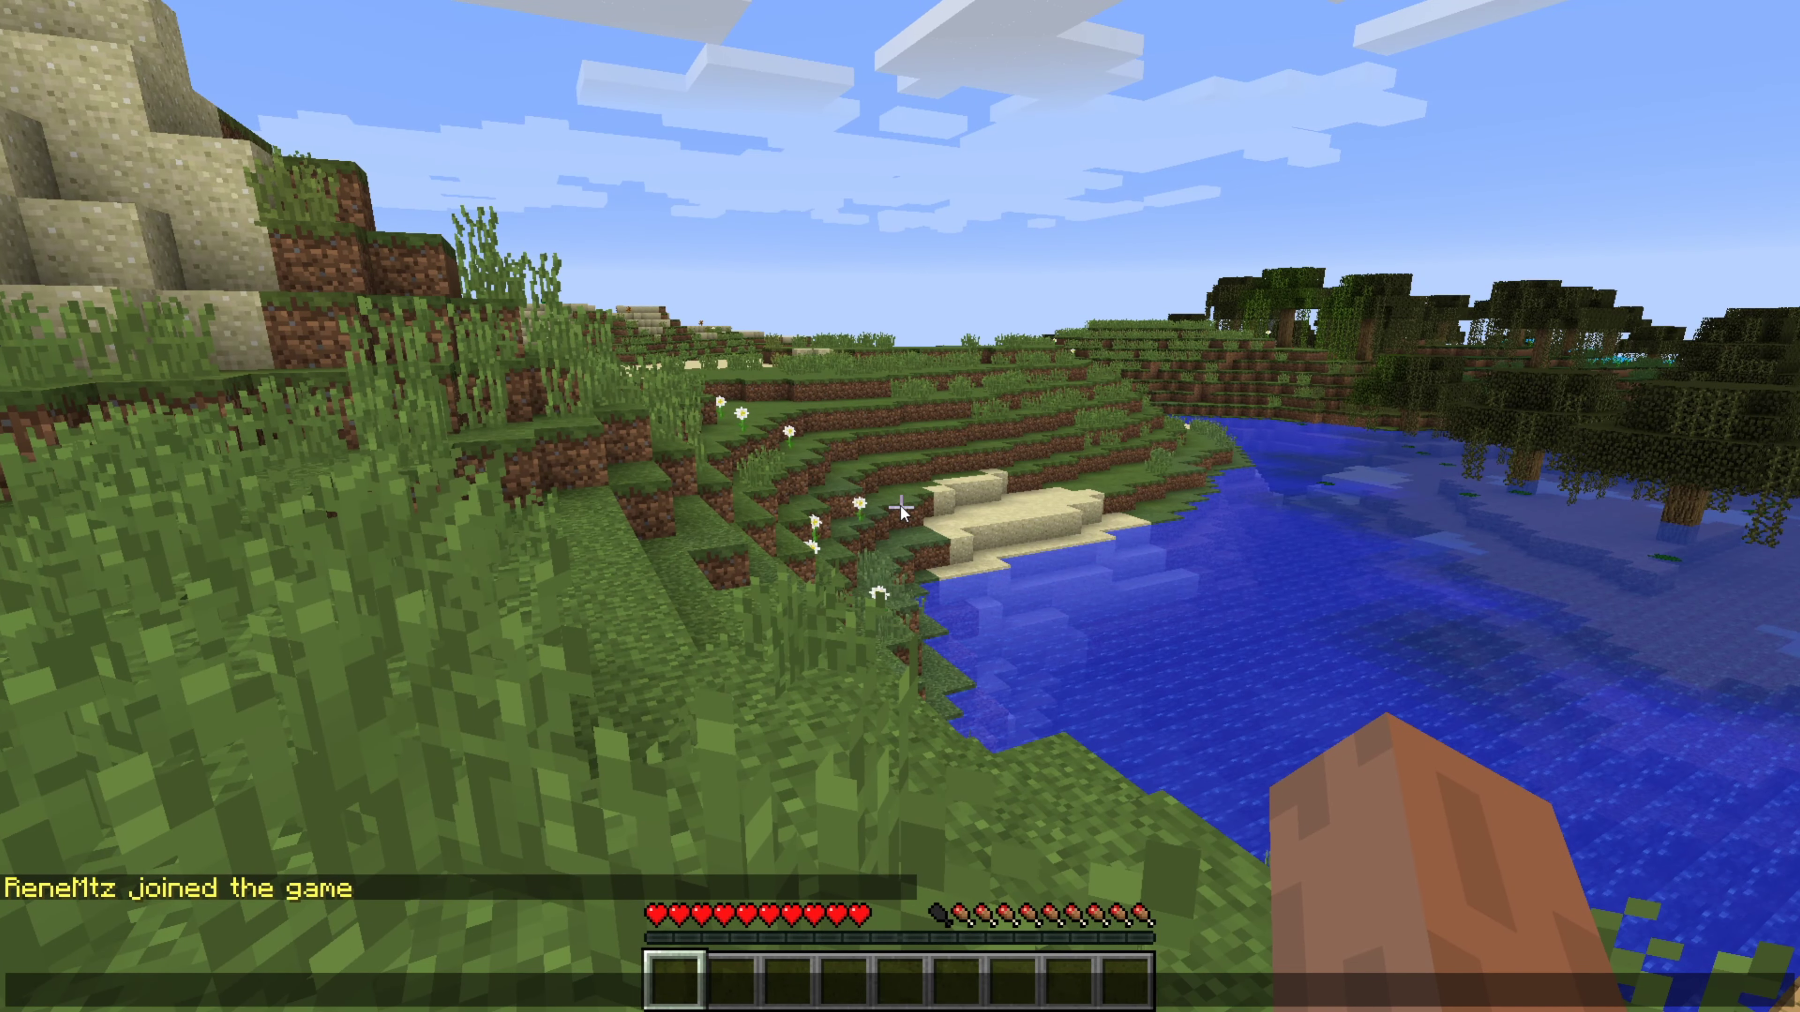
type("pl")
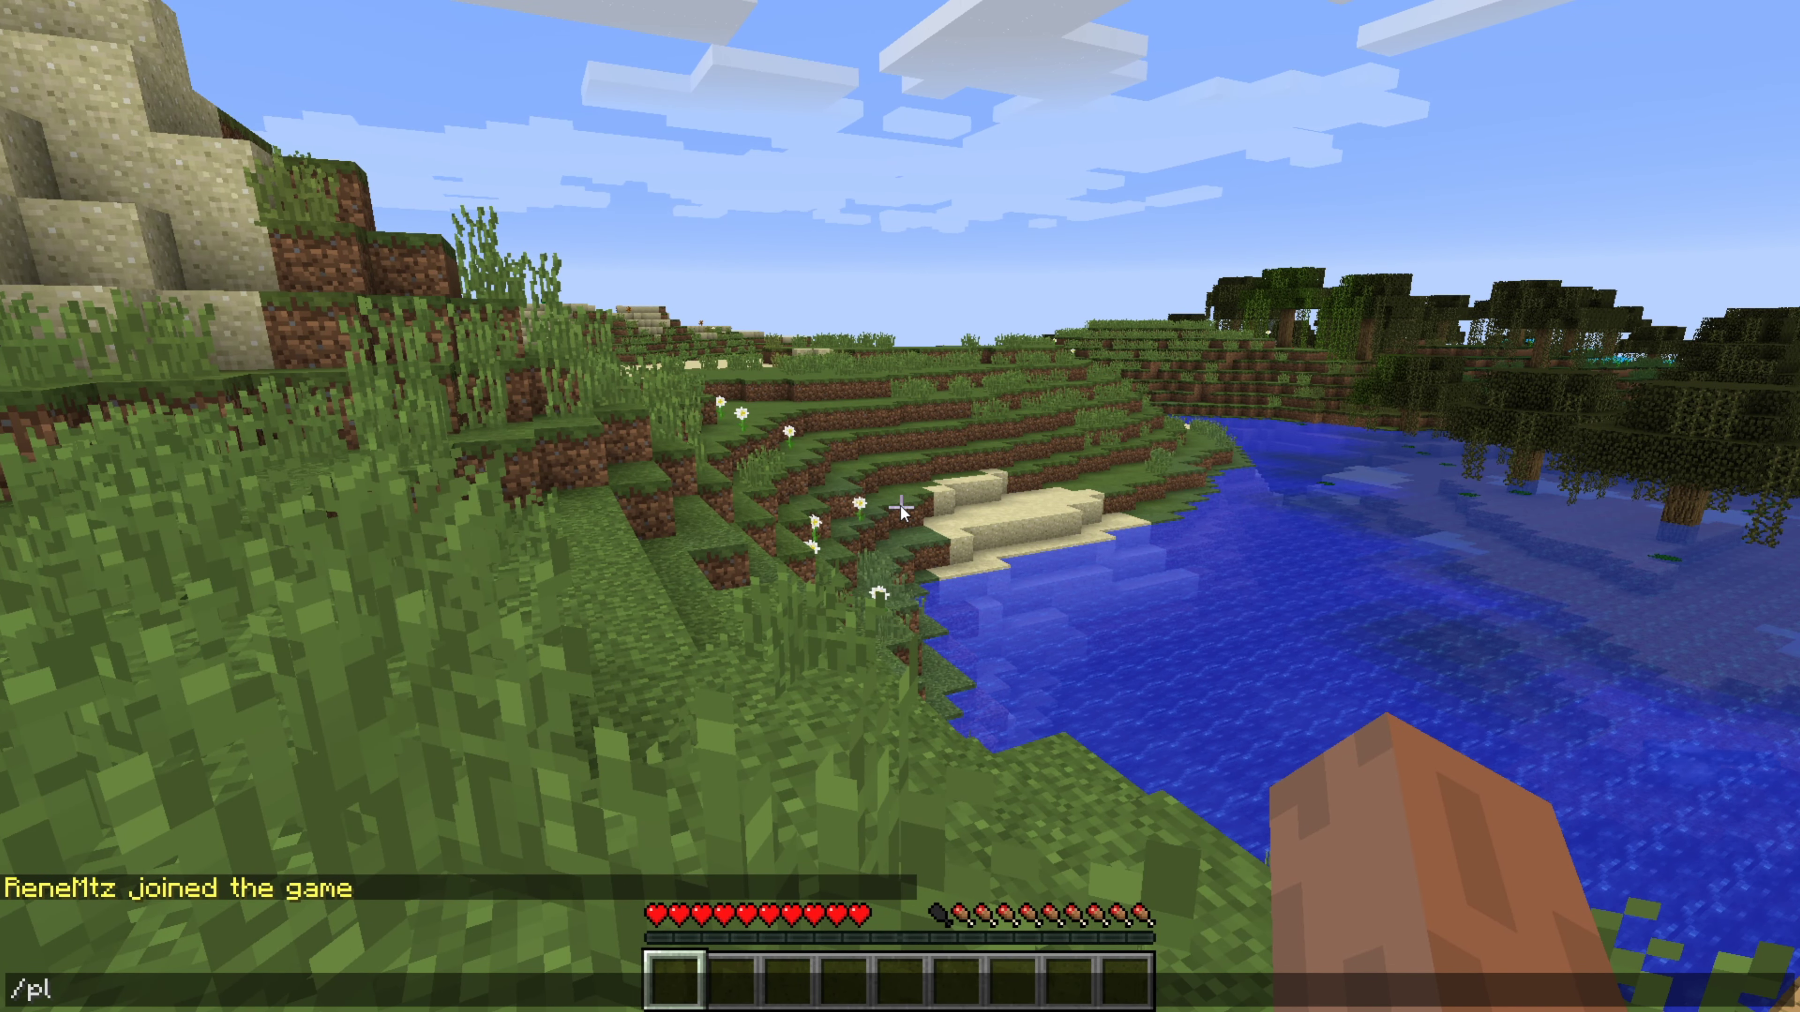
key("Return")
key("t")
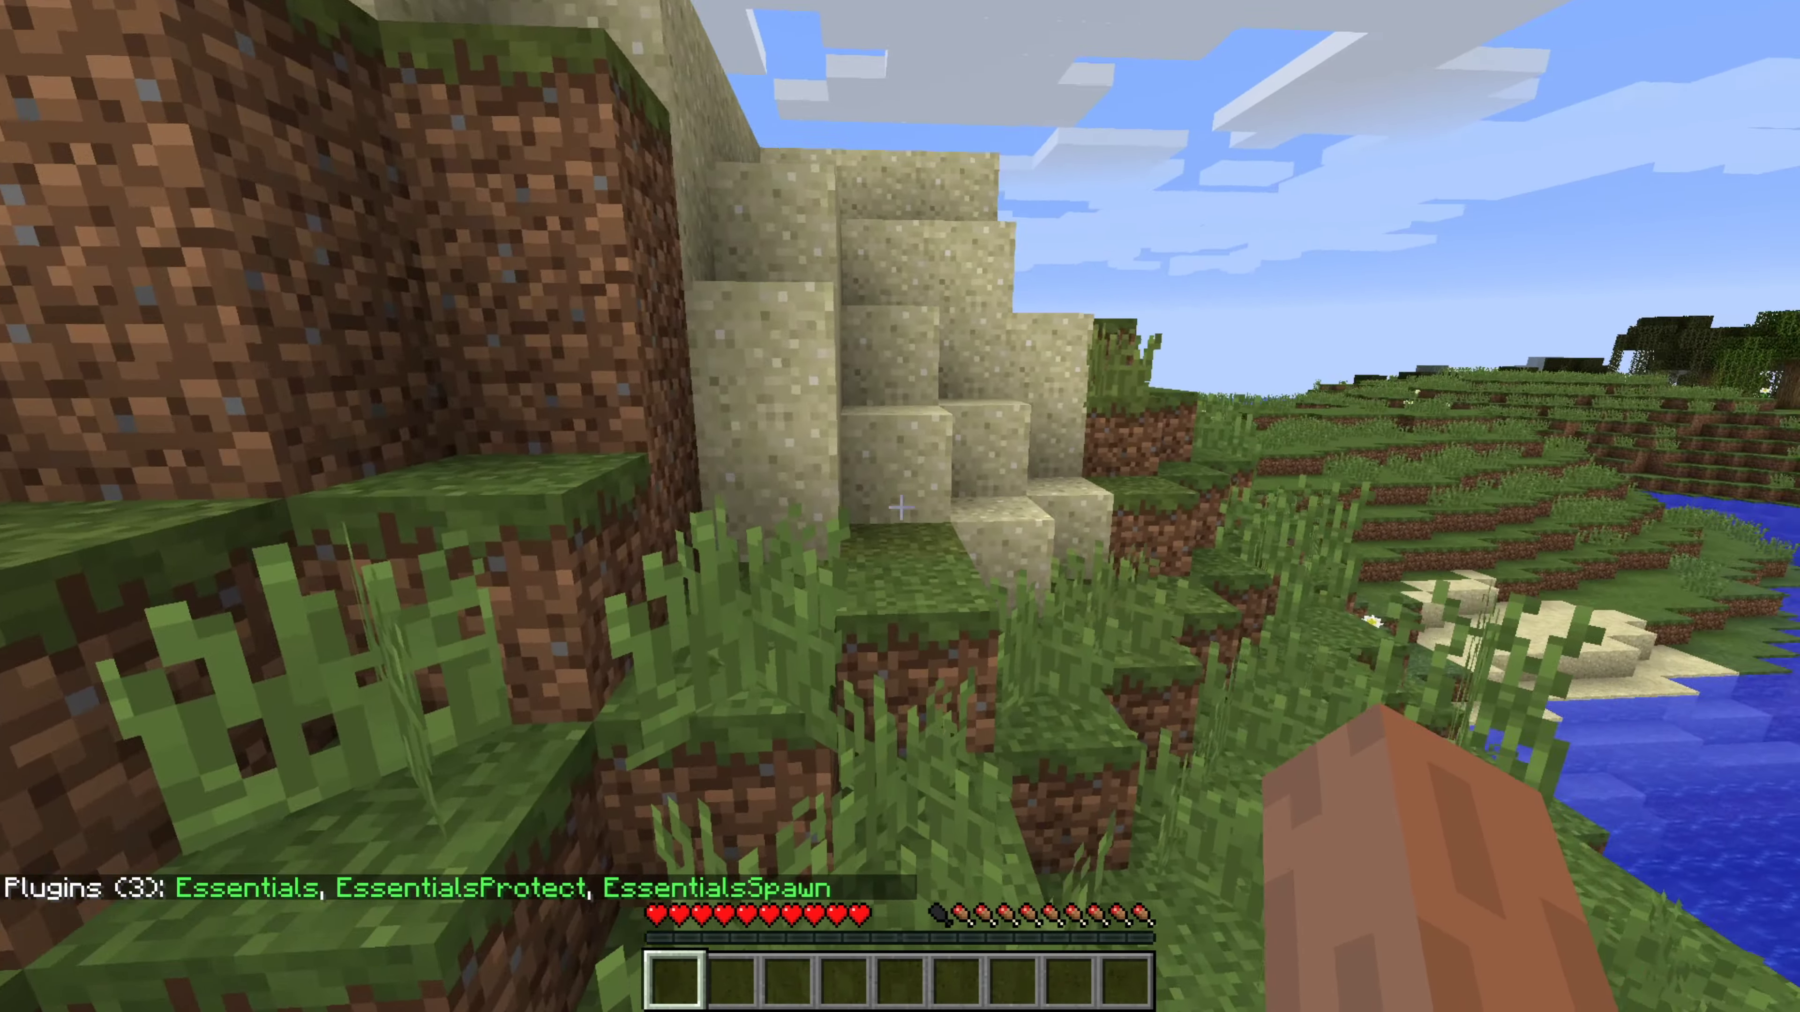
Climb the sand hill to a spot overlooking the lake and the village.
key("w")
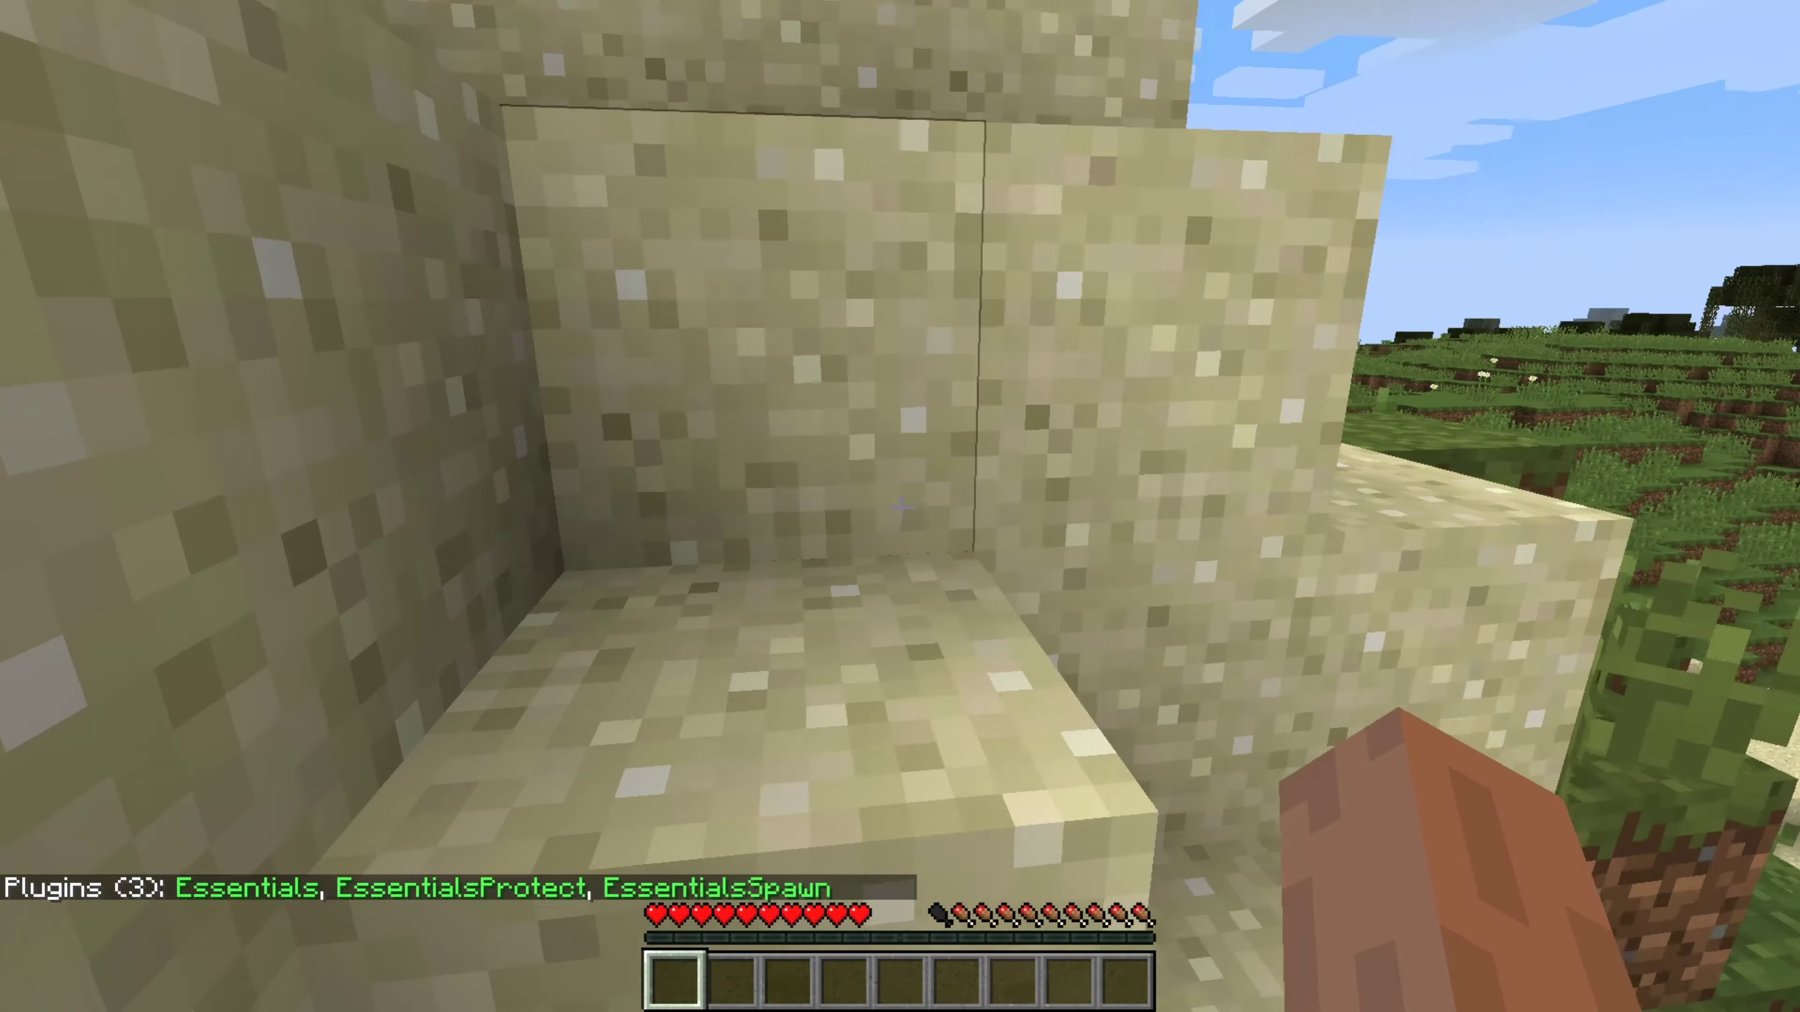
key("space")
key("w")
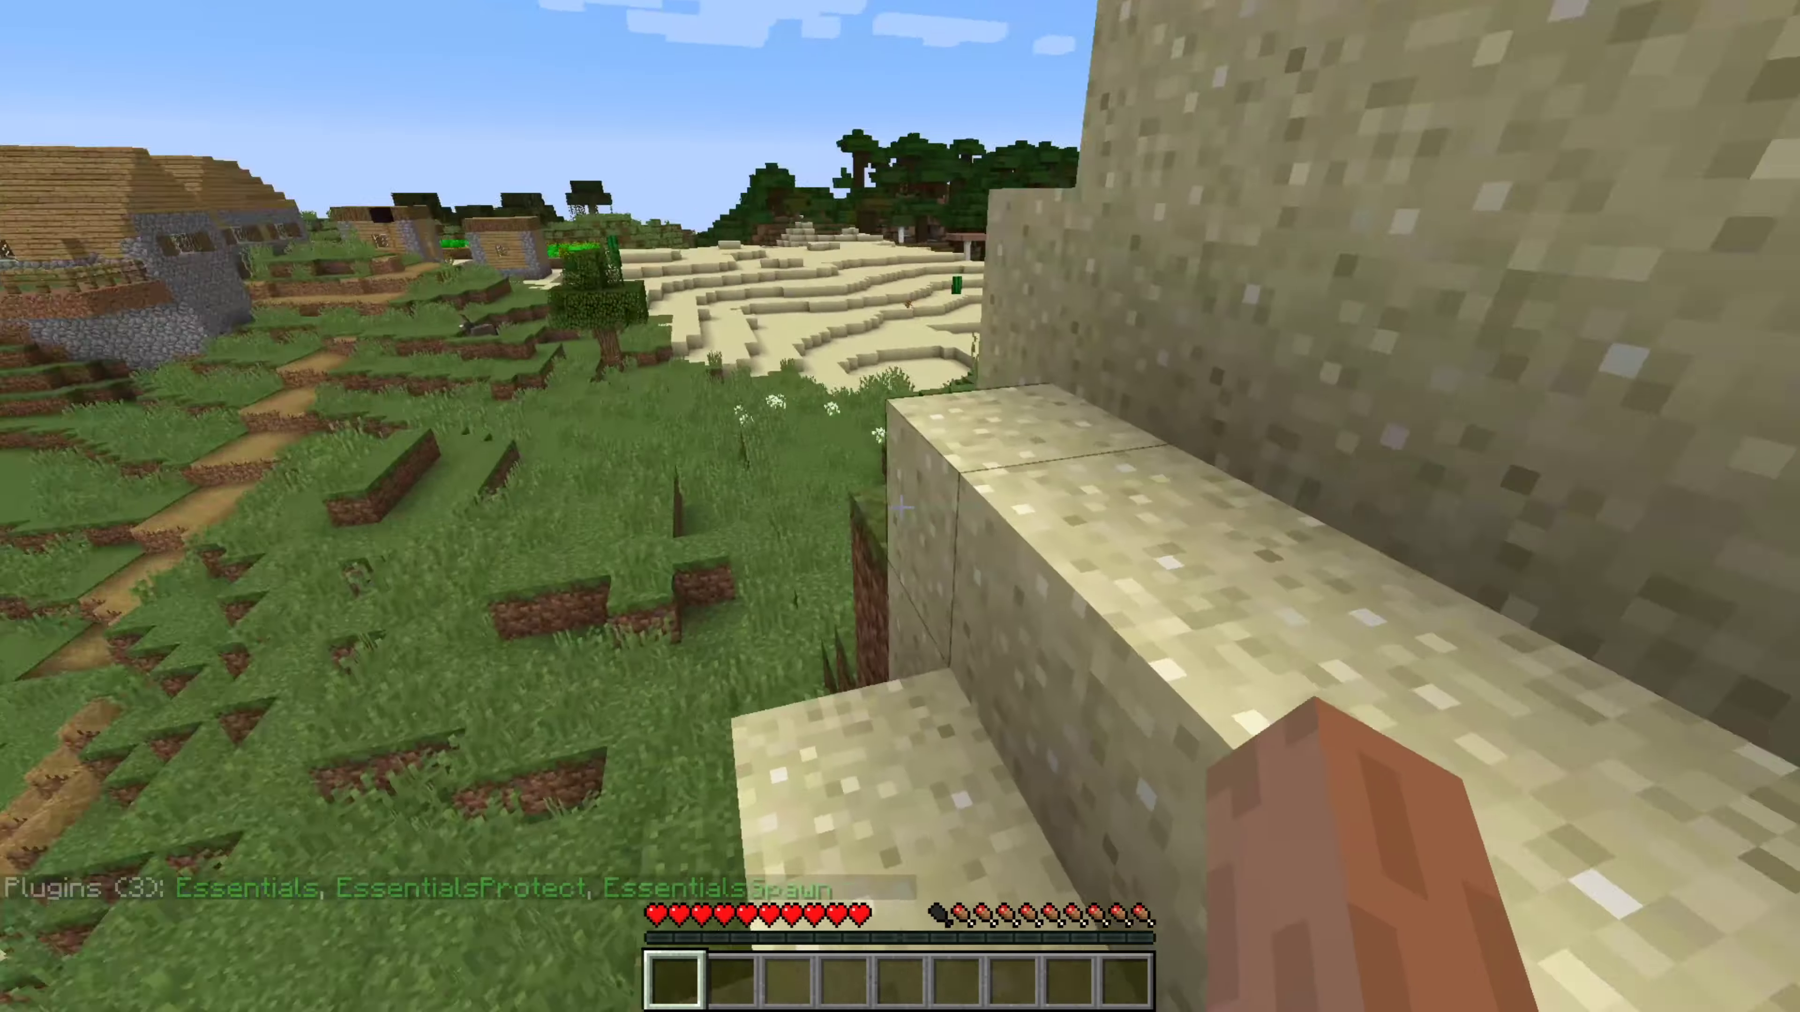
key("space")
key("w")
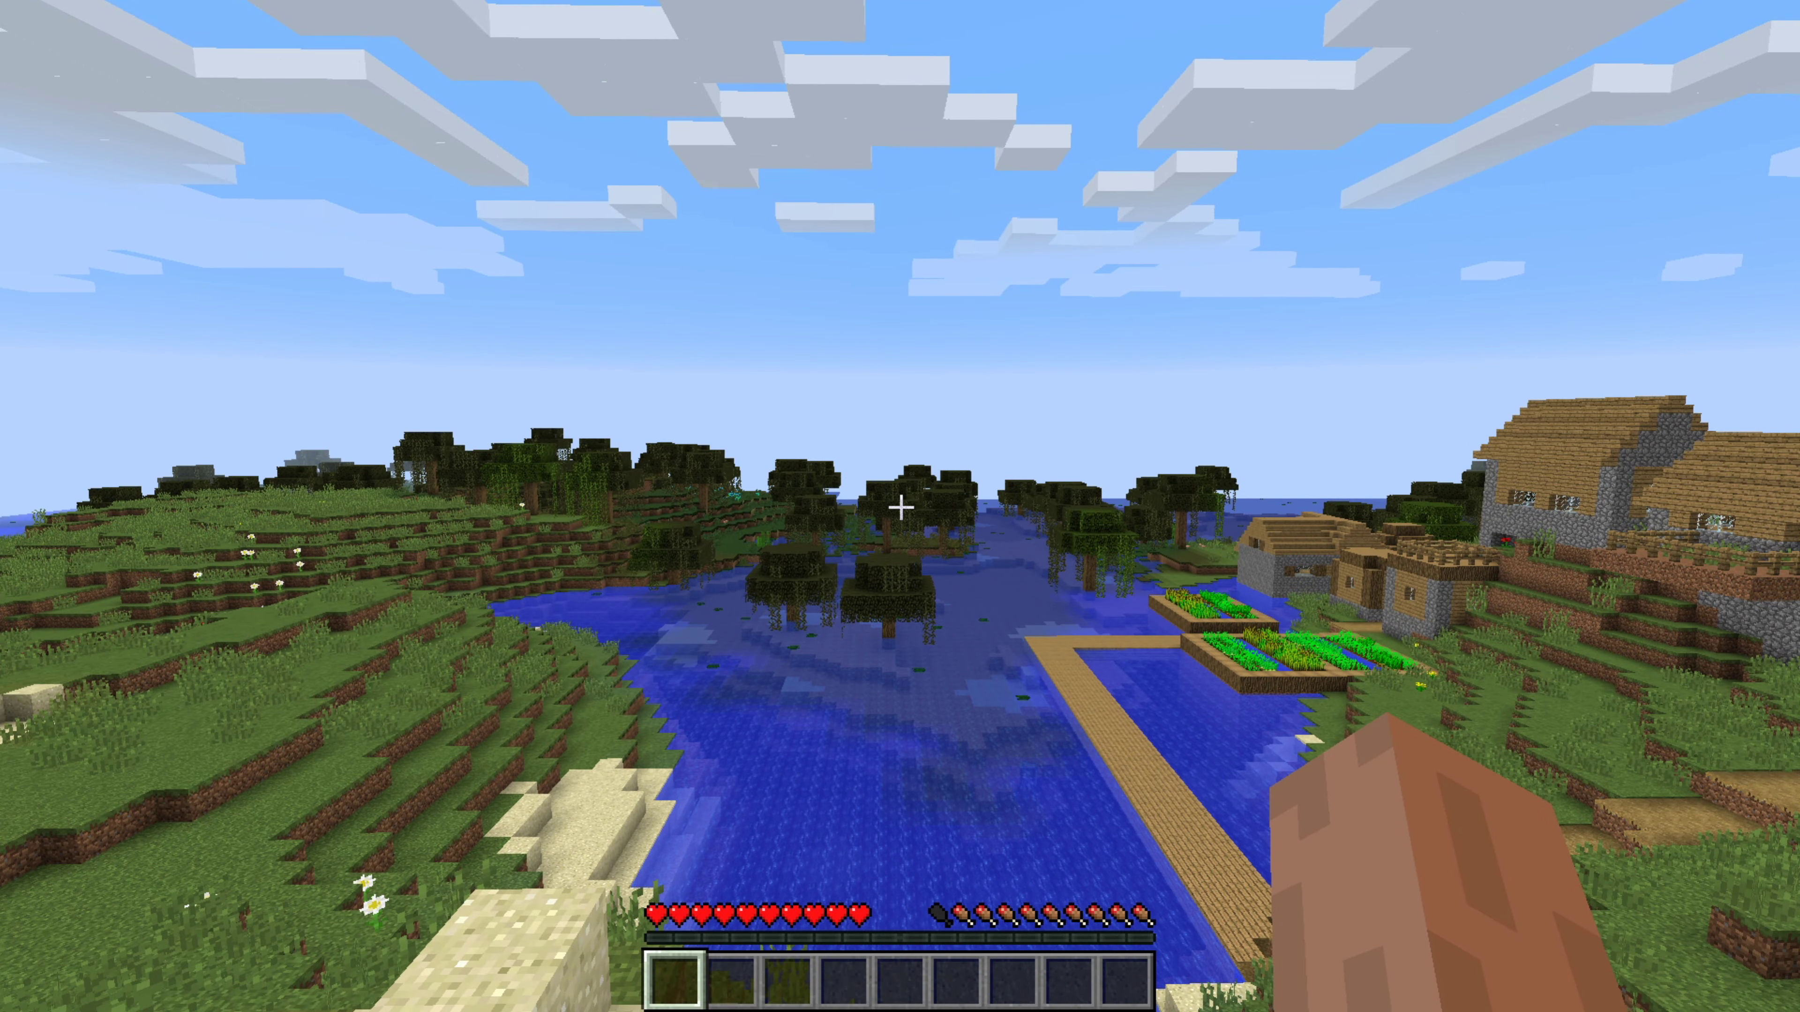
Try to switch the player to creative mode with the command /gamemode creative.
key("t")
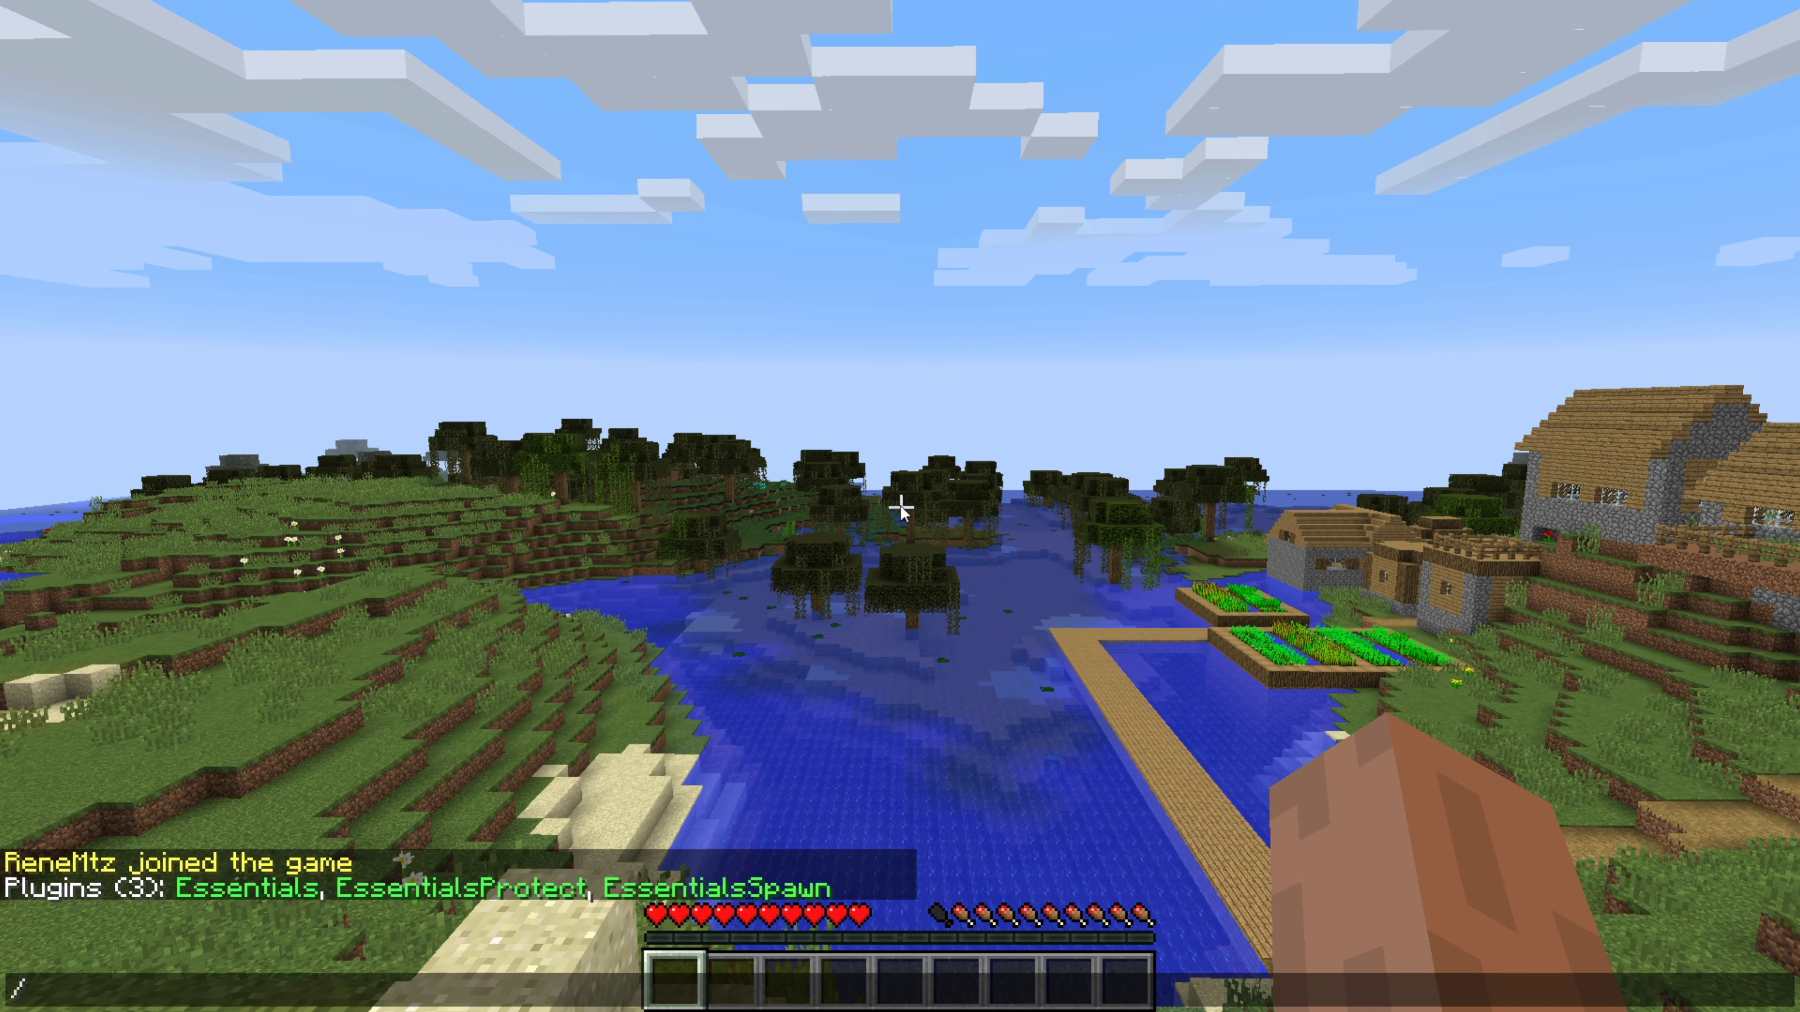
type("/gamemode creati")
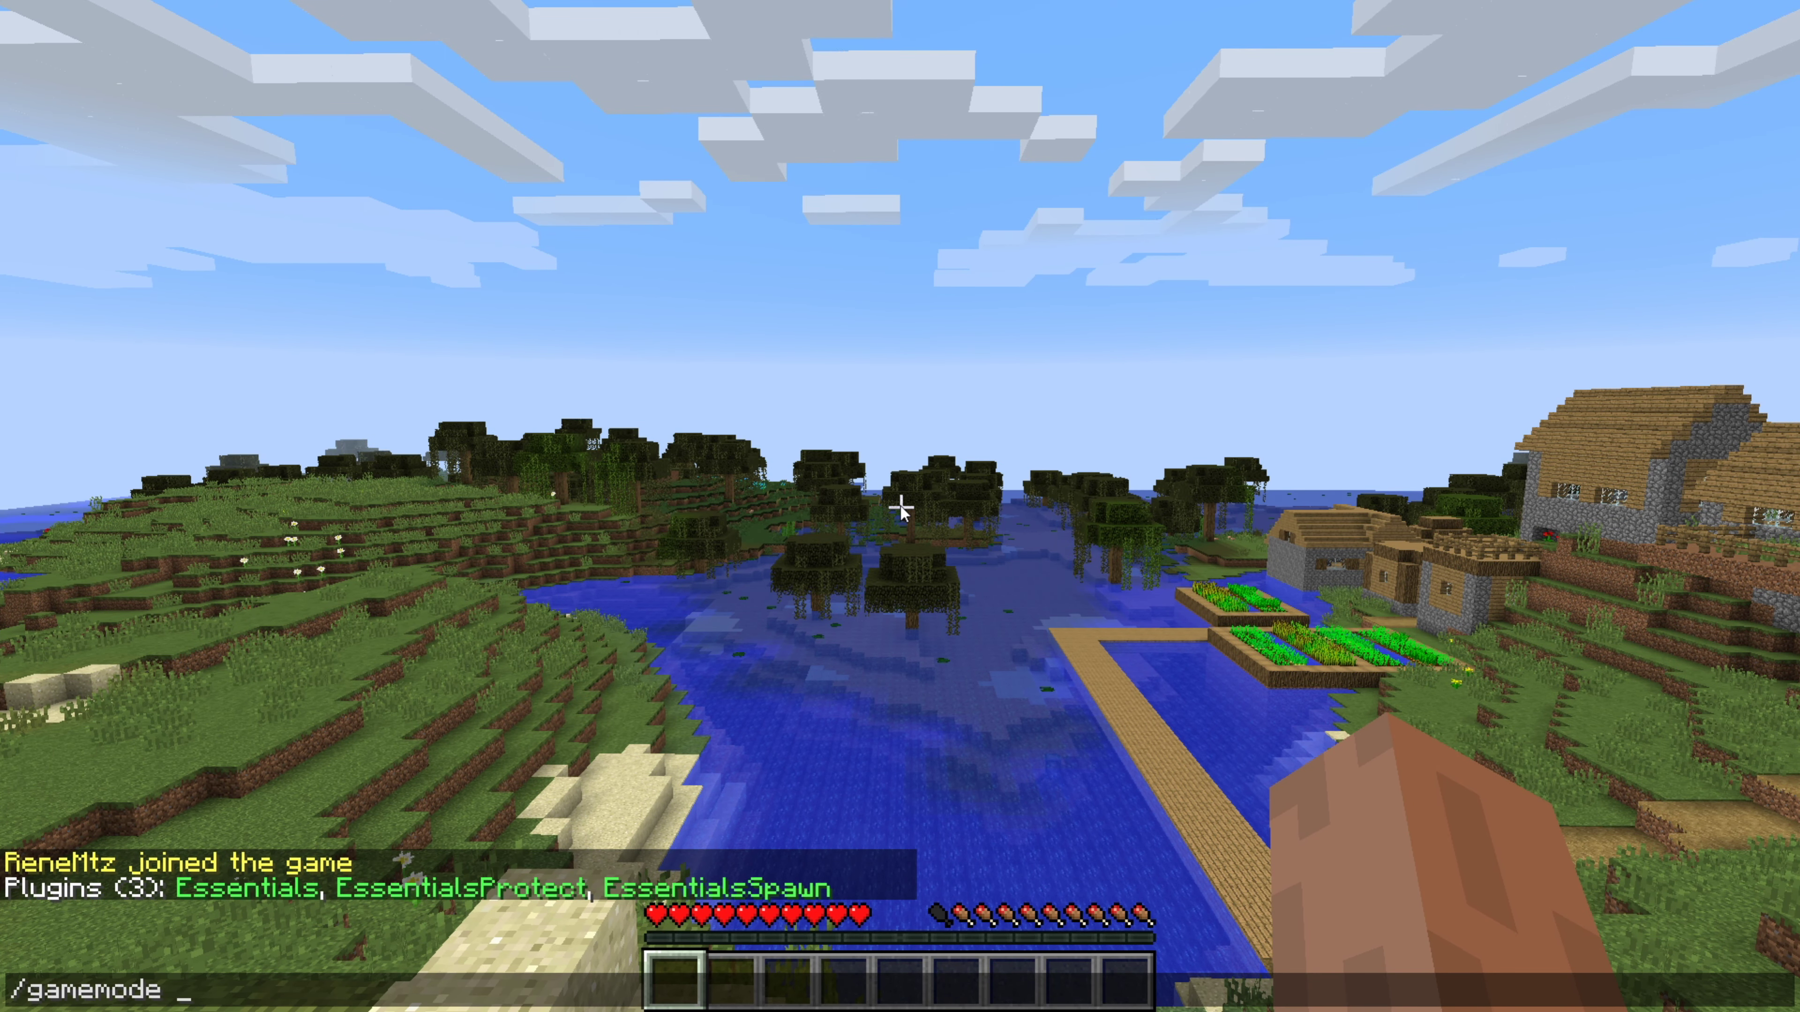
type("ve")
key("Return")
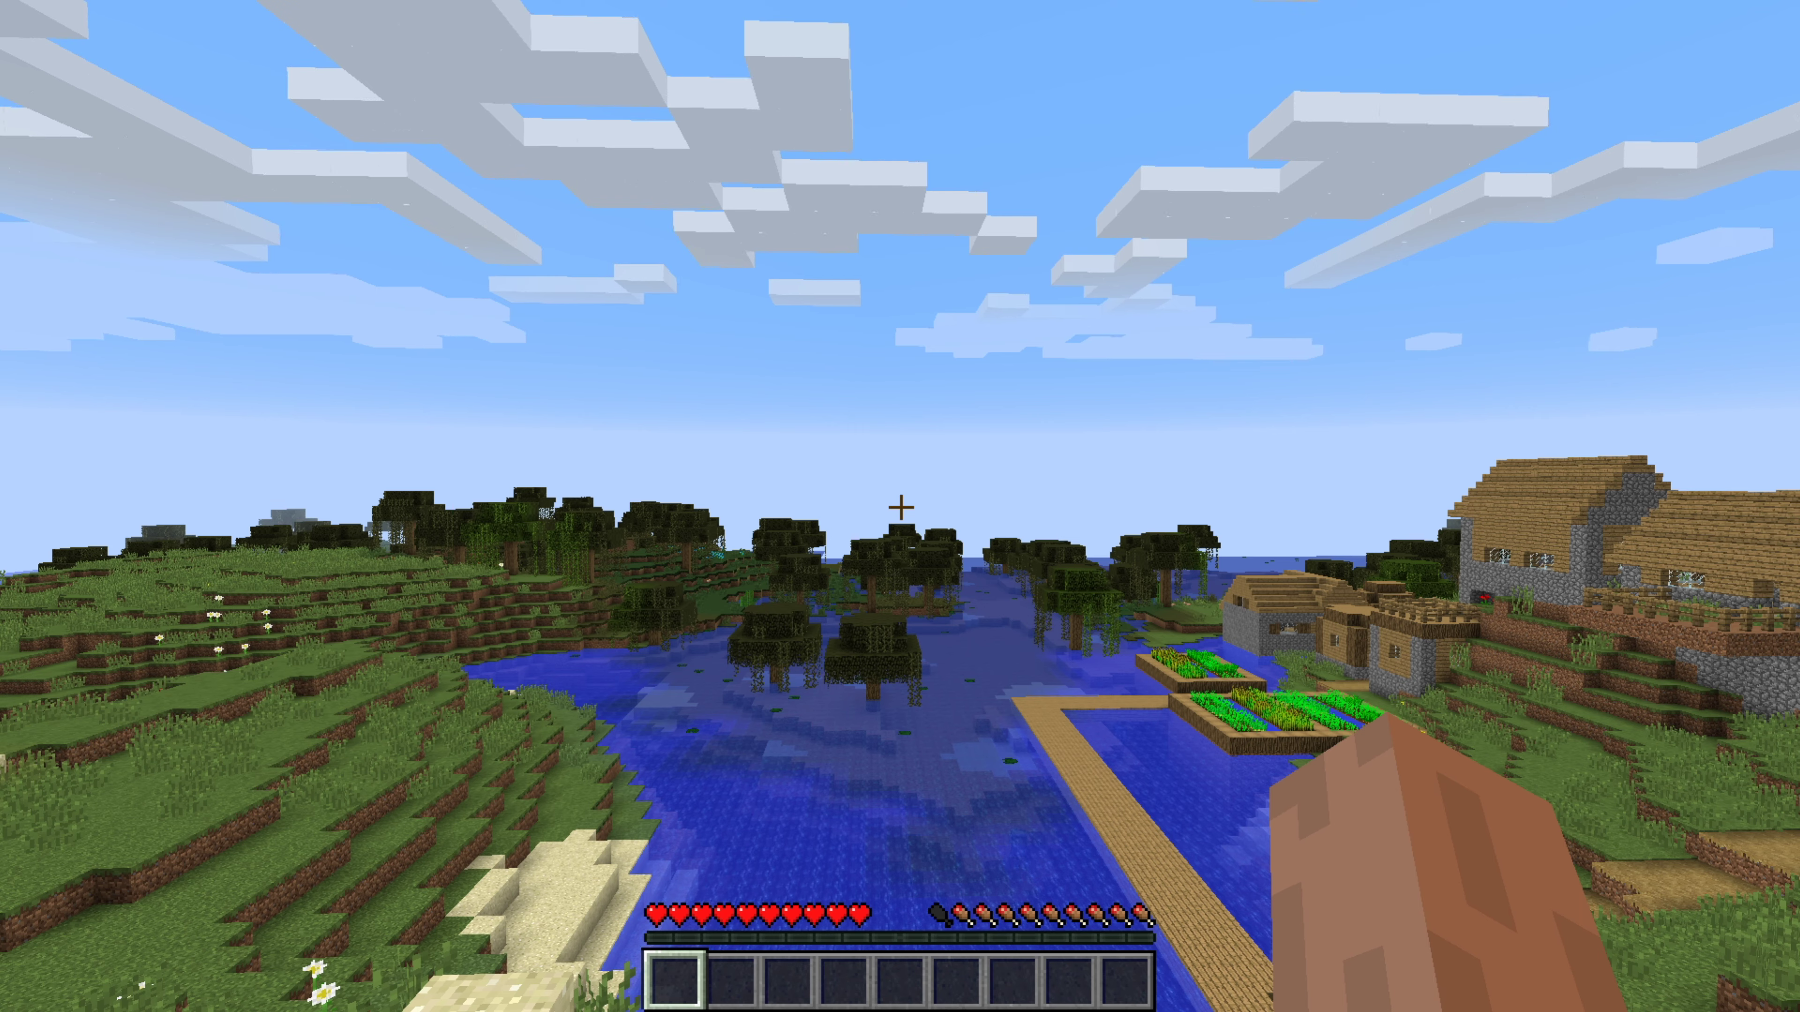
Switch to the server console and give the player operator rights with the op command followed by the player's name.
key("Escape")
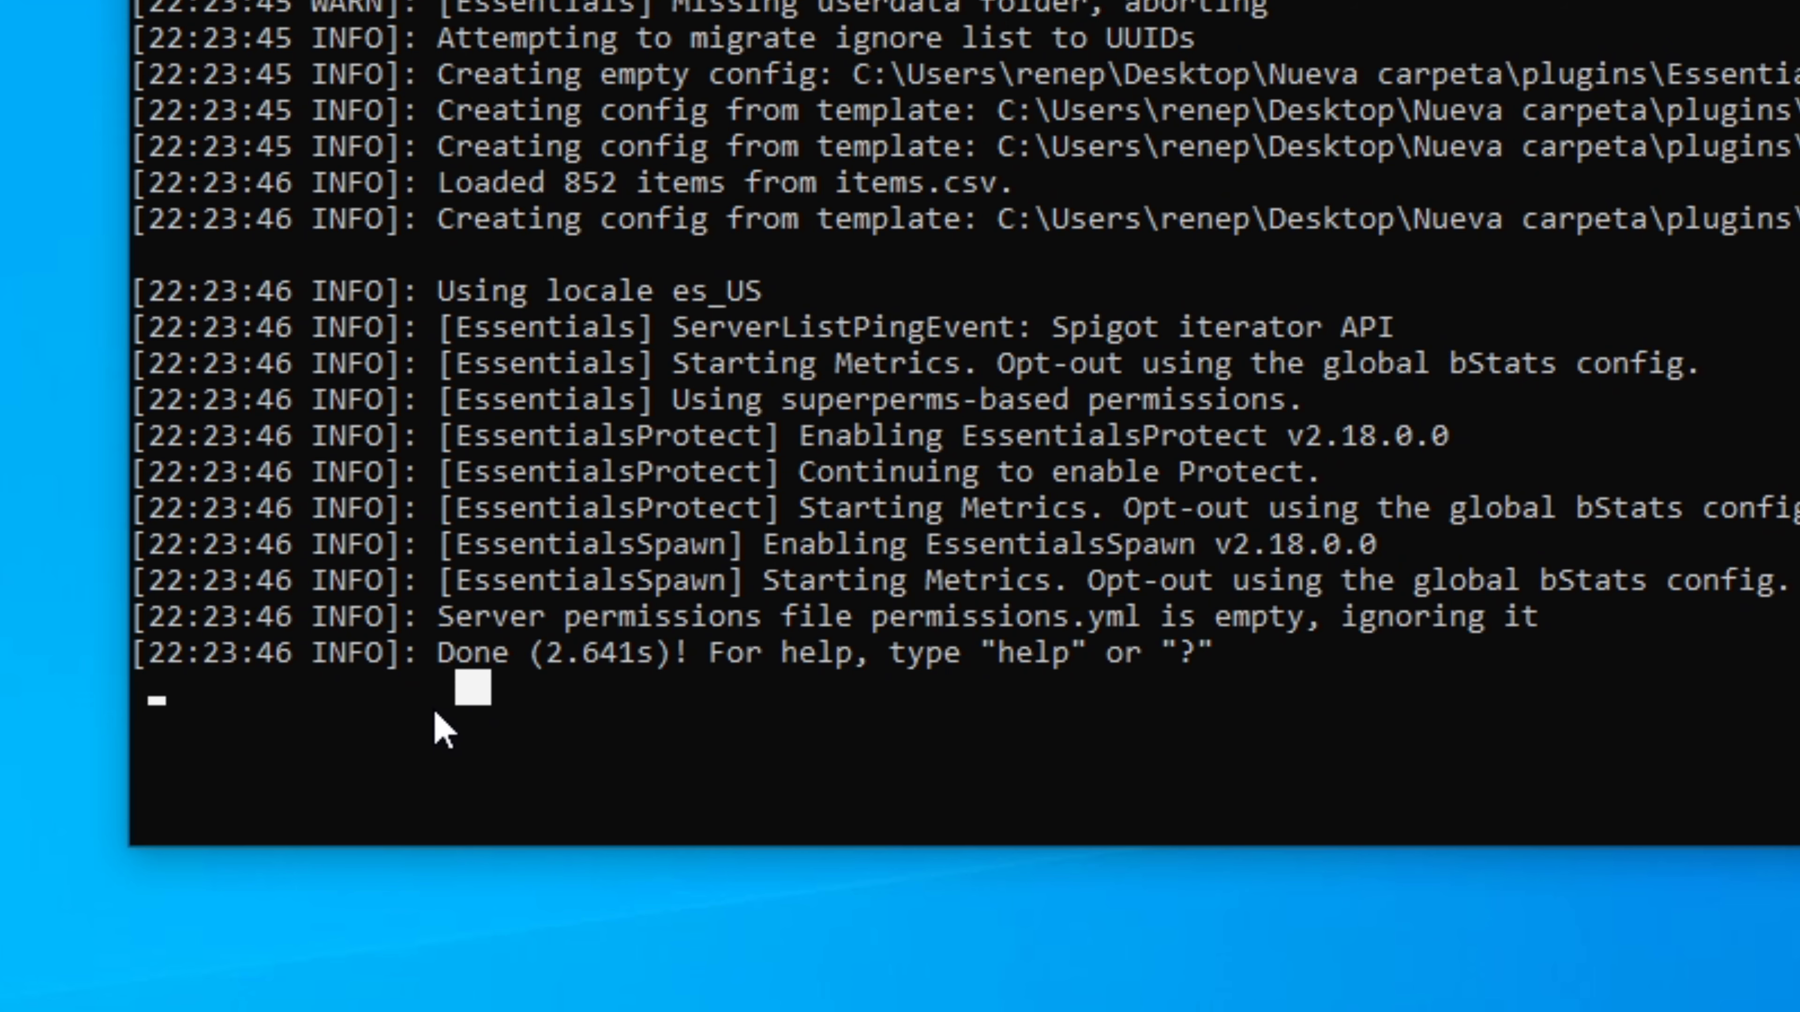
type("op ")
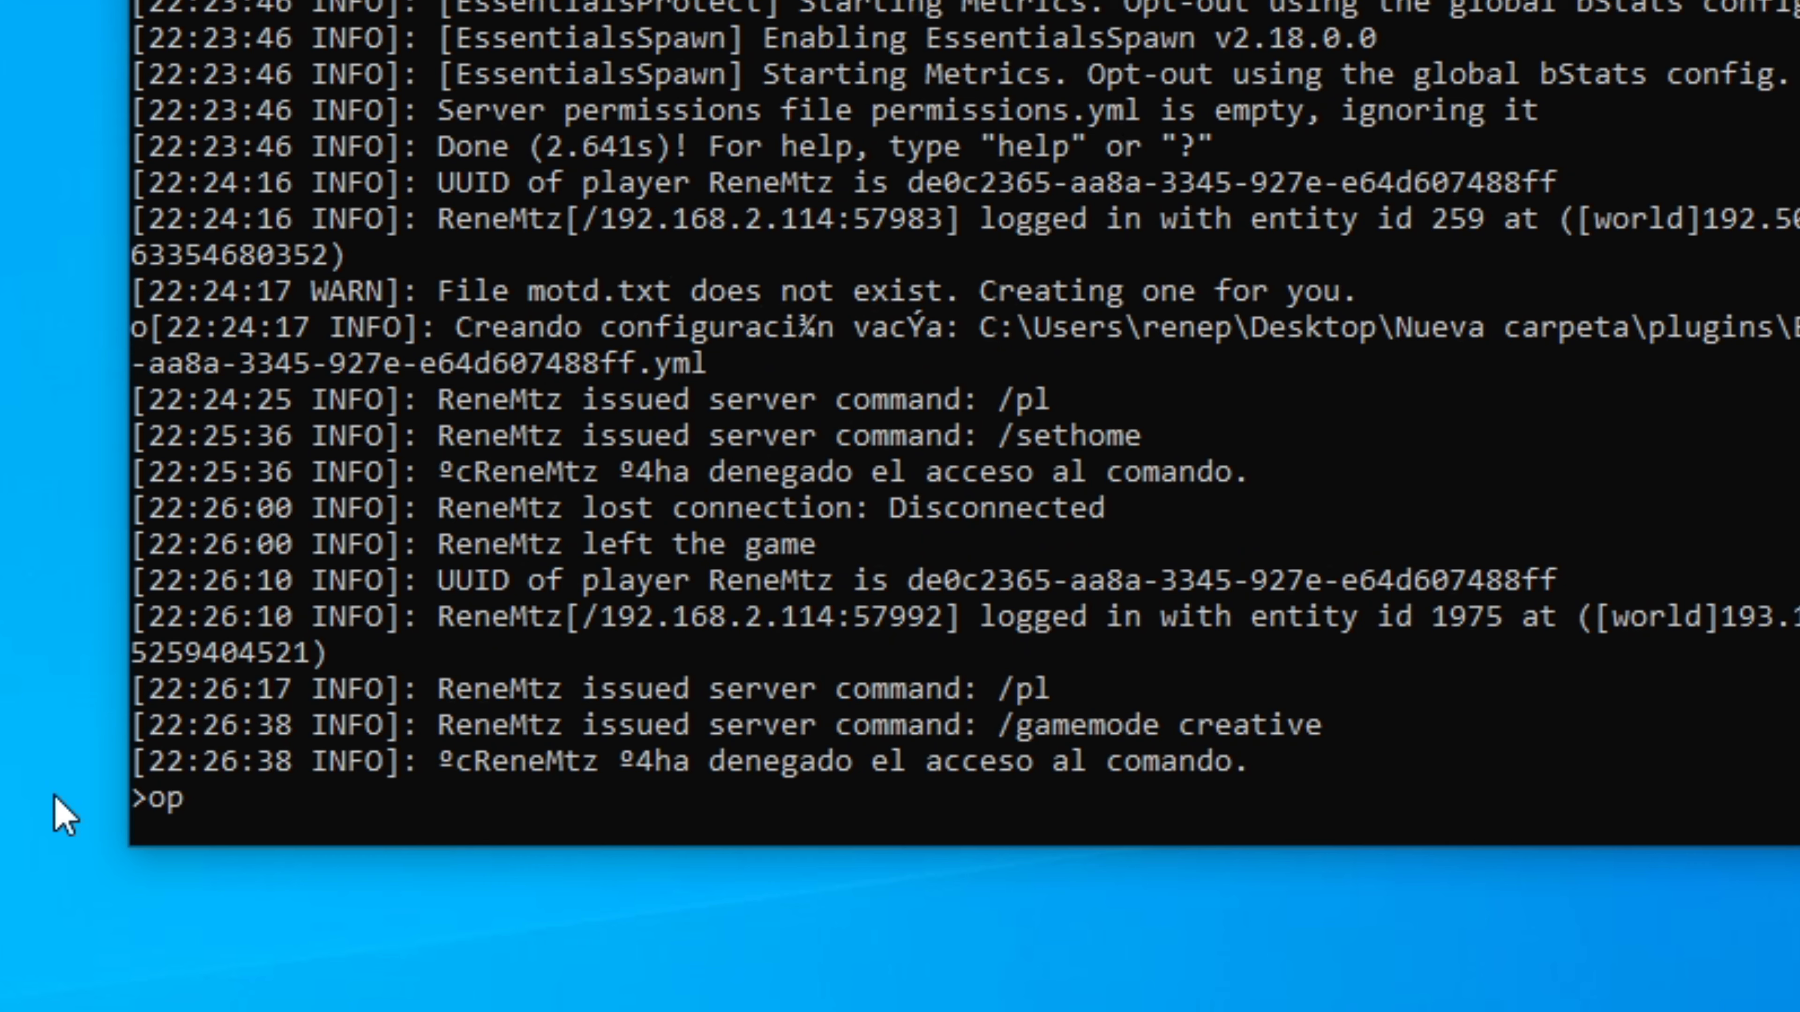
type("ReneMtz")
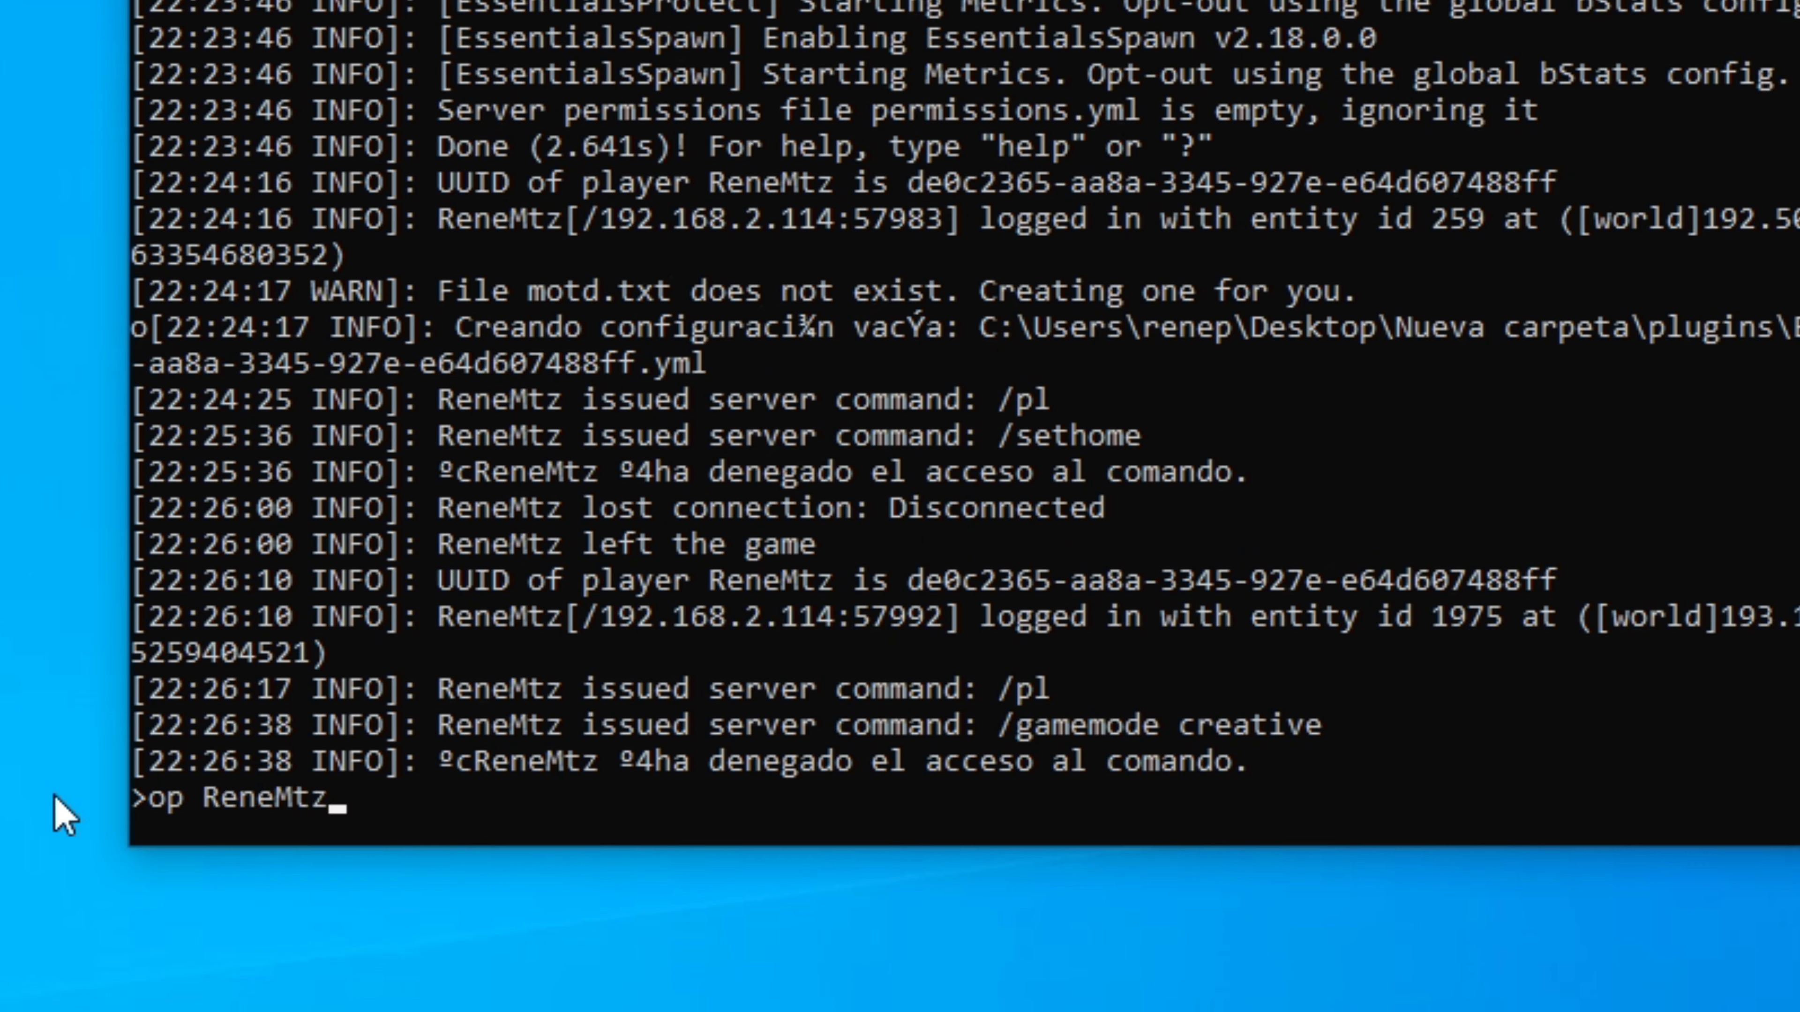
key("Return")
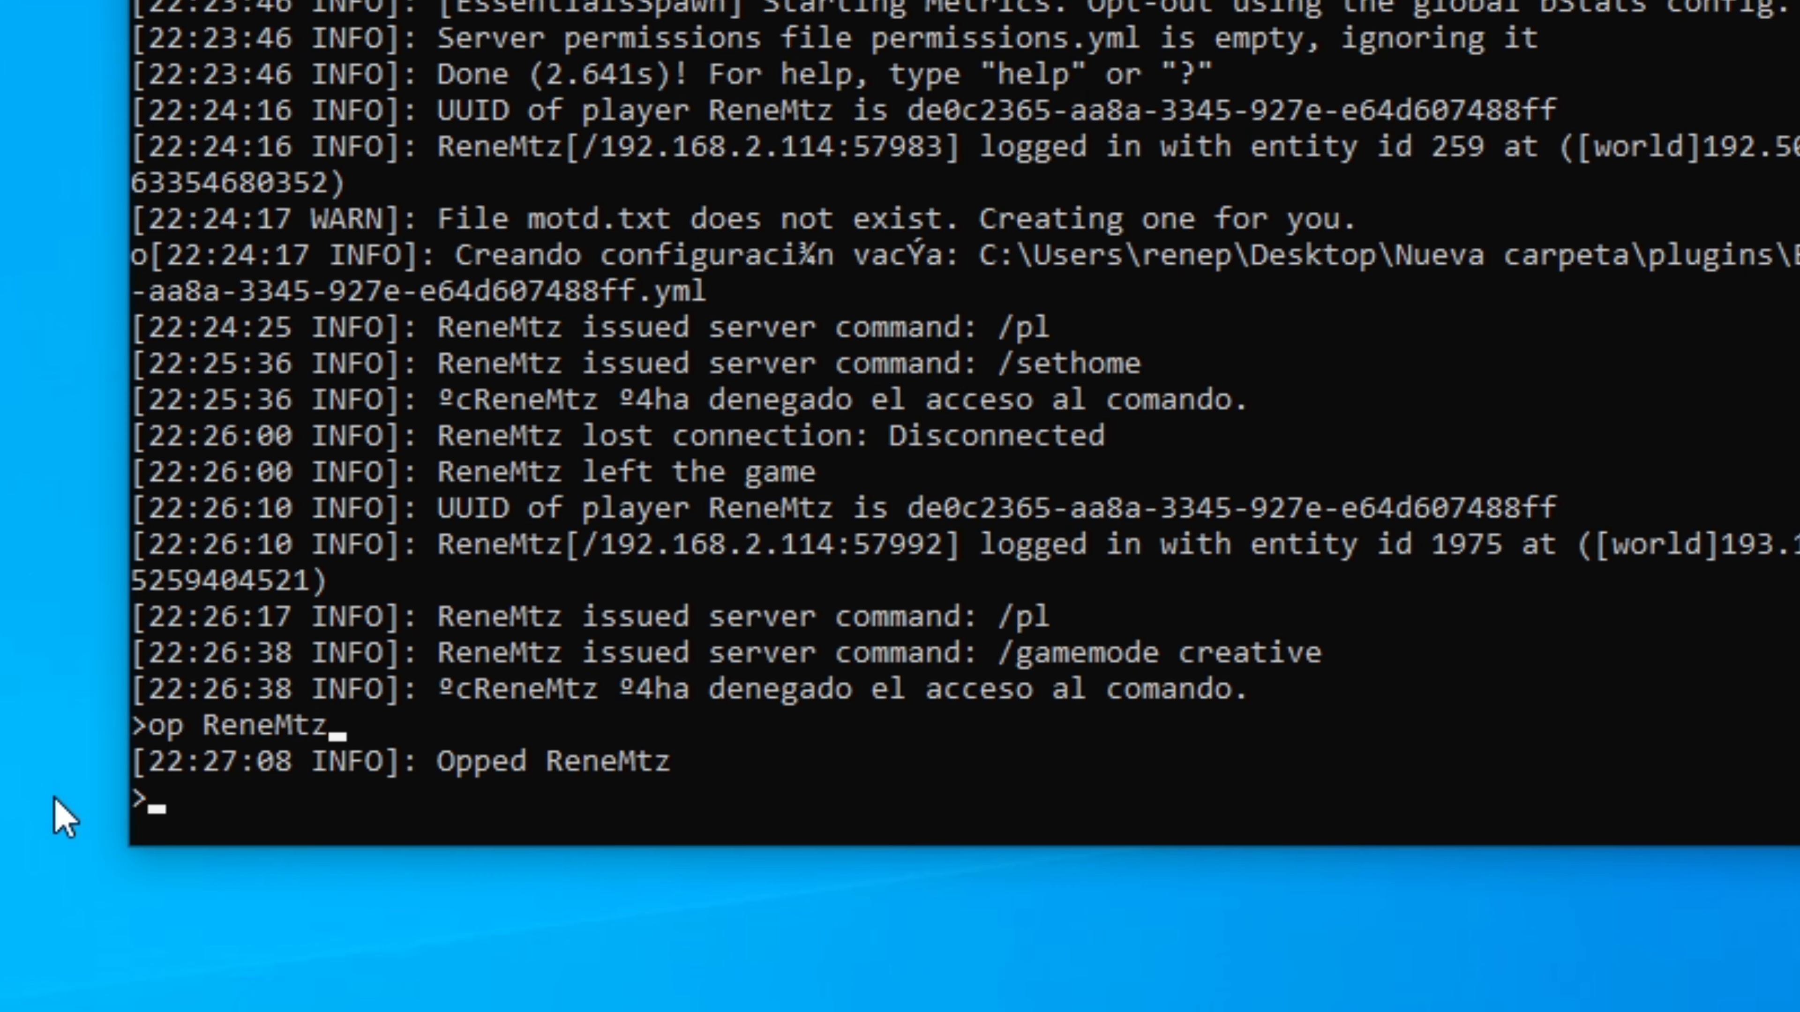
type("op")
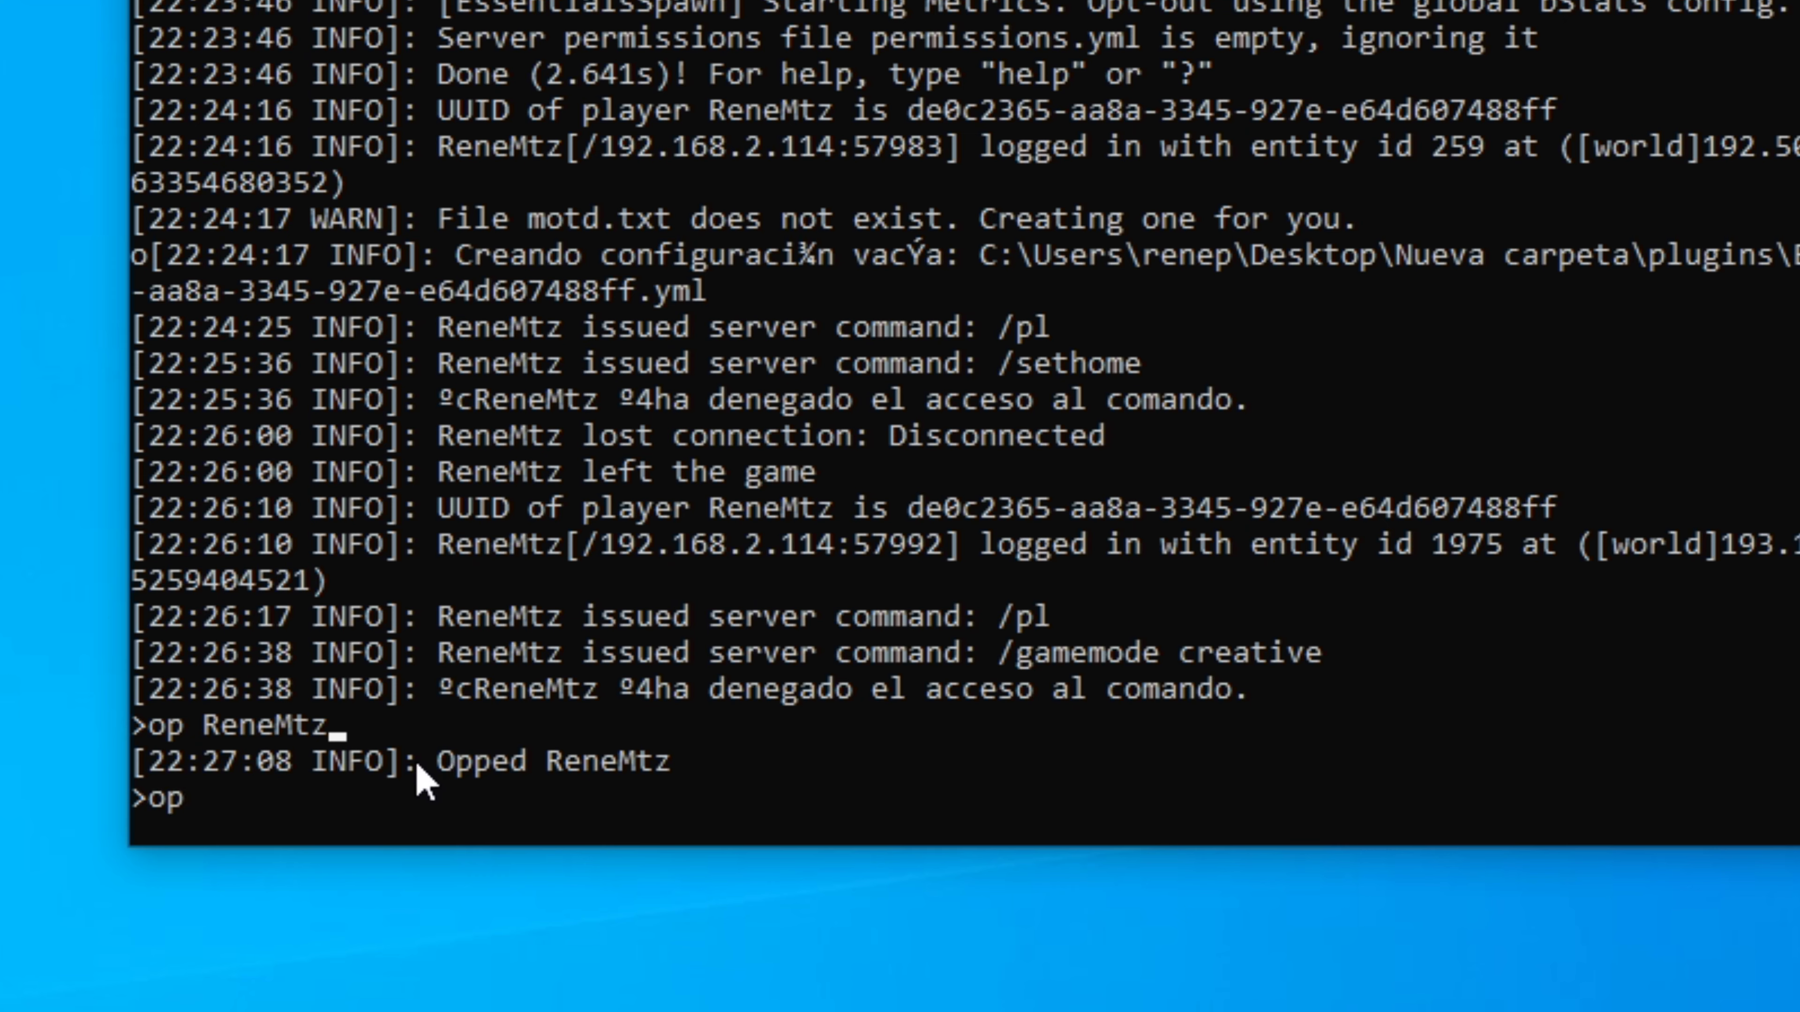
key("BackSpace")
key("BackSpace")
key("BackSpace")
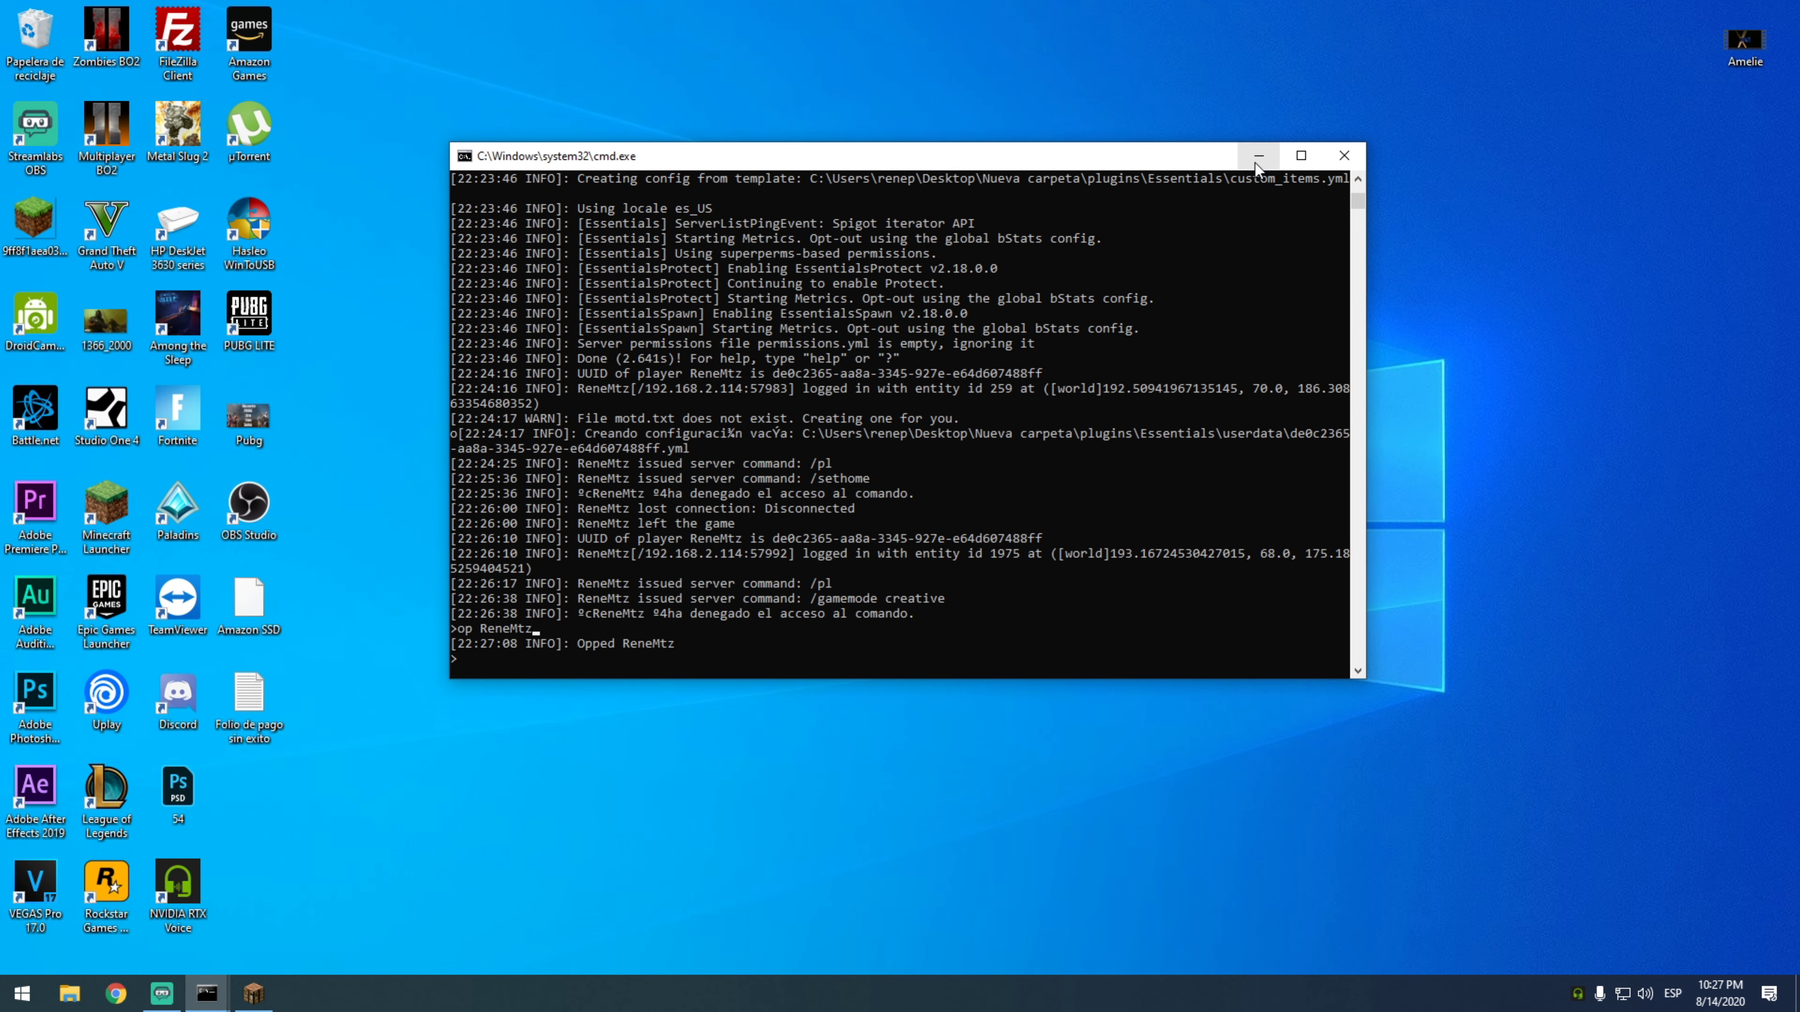
Minimize the server console, return to the game and switch to creative mode with /gamemode creative.
left_click(1248, 152)
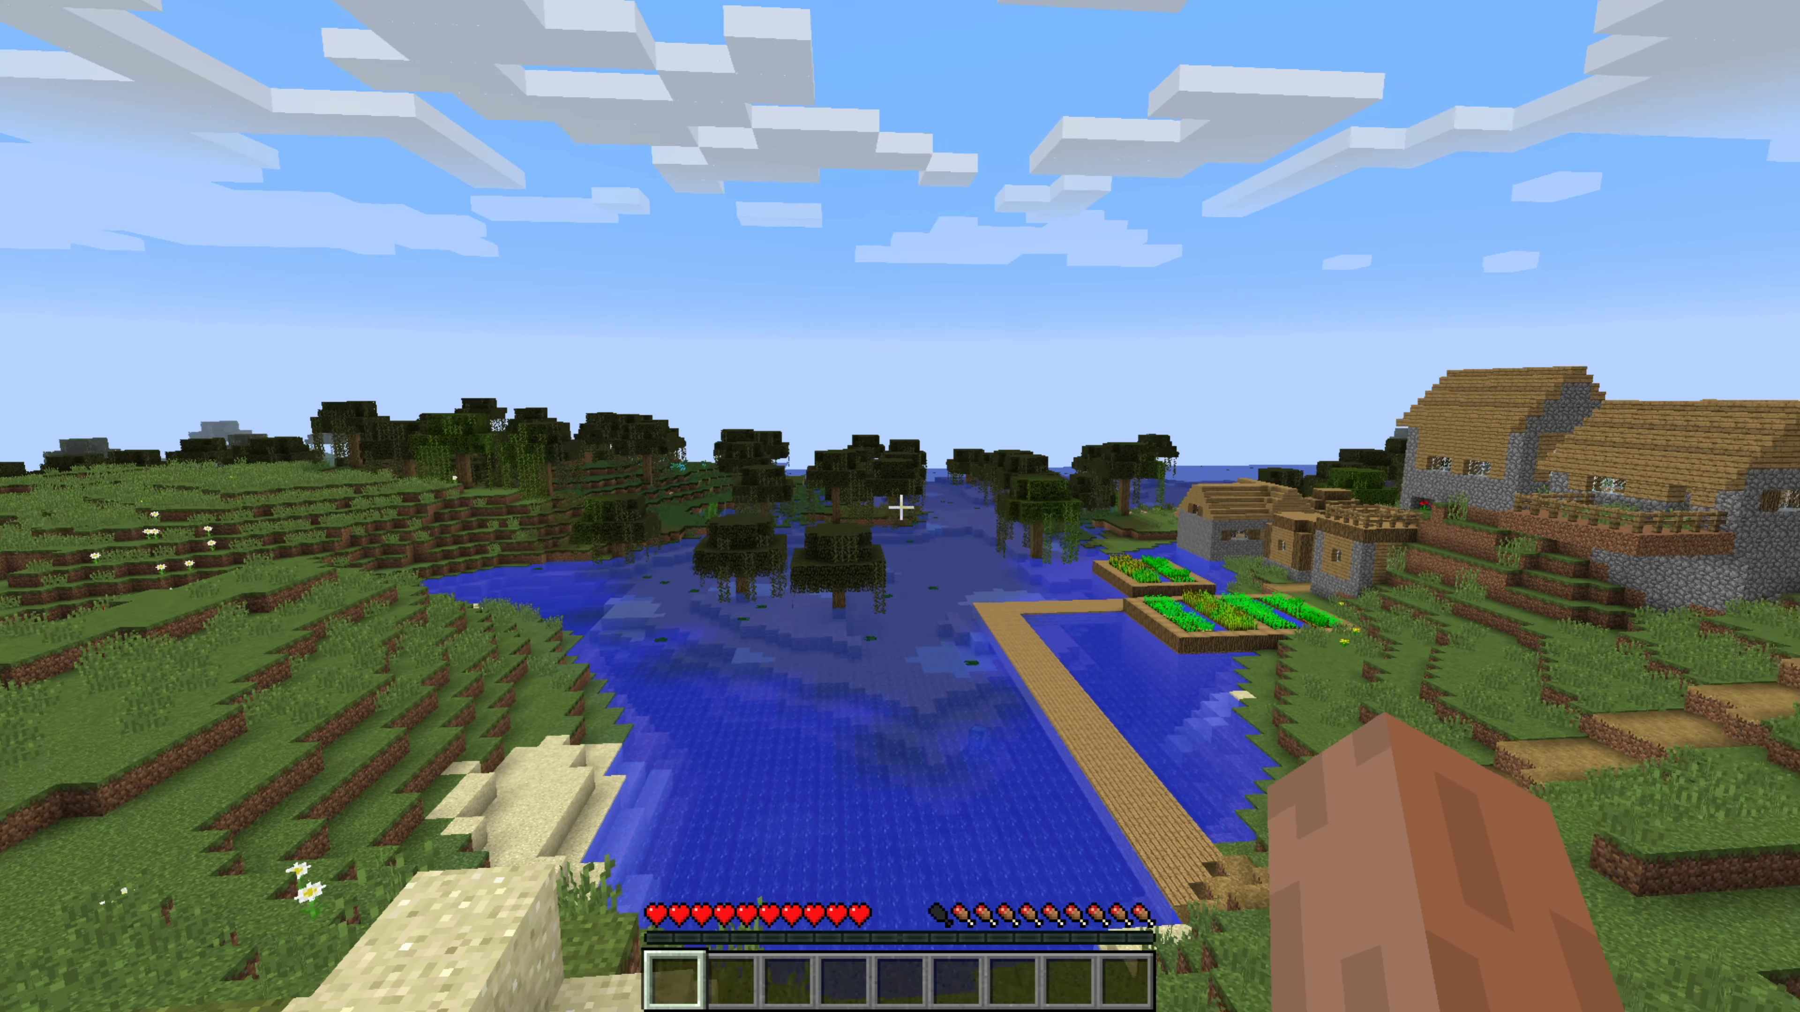
type("t/gamemode creativ")
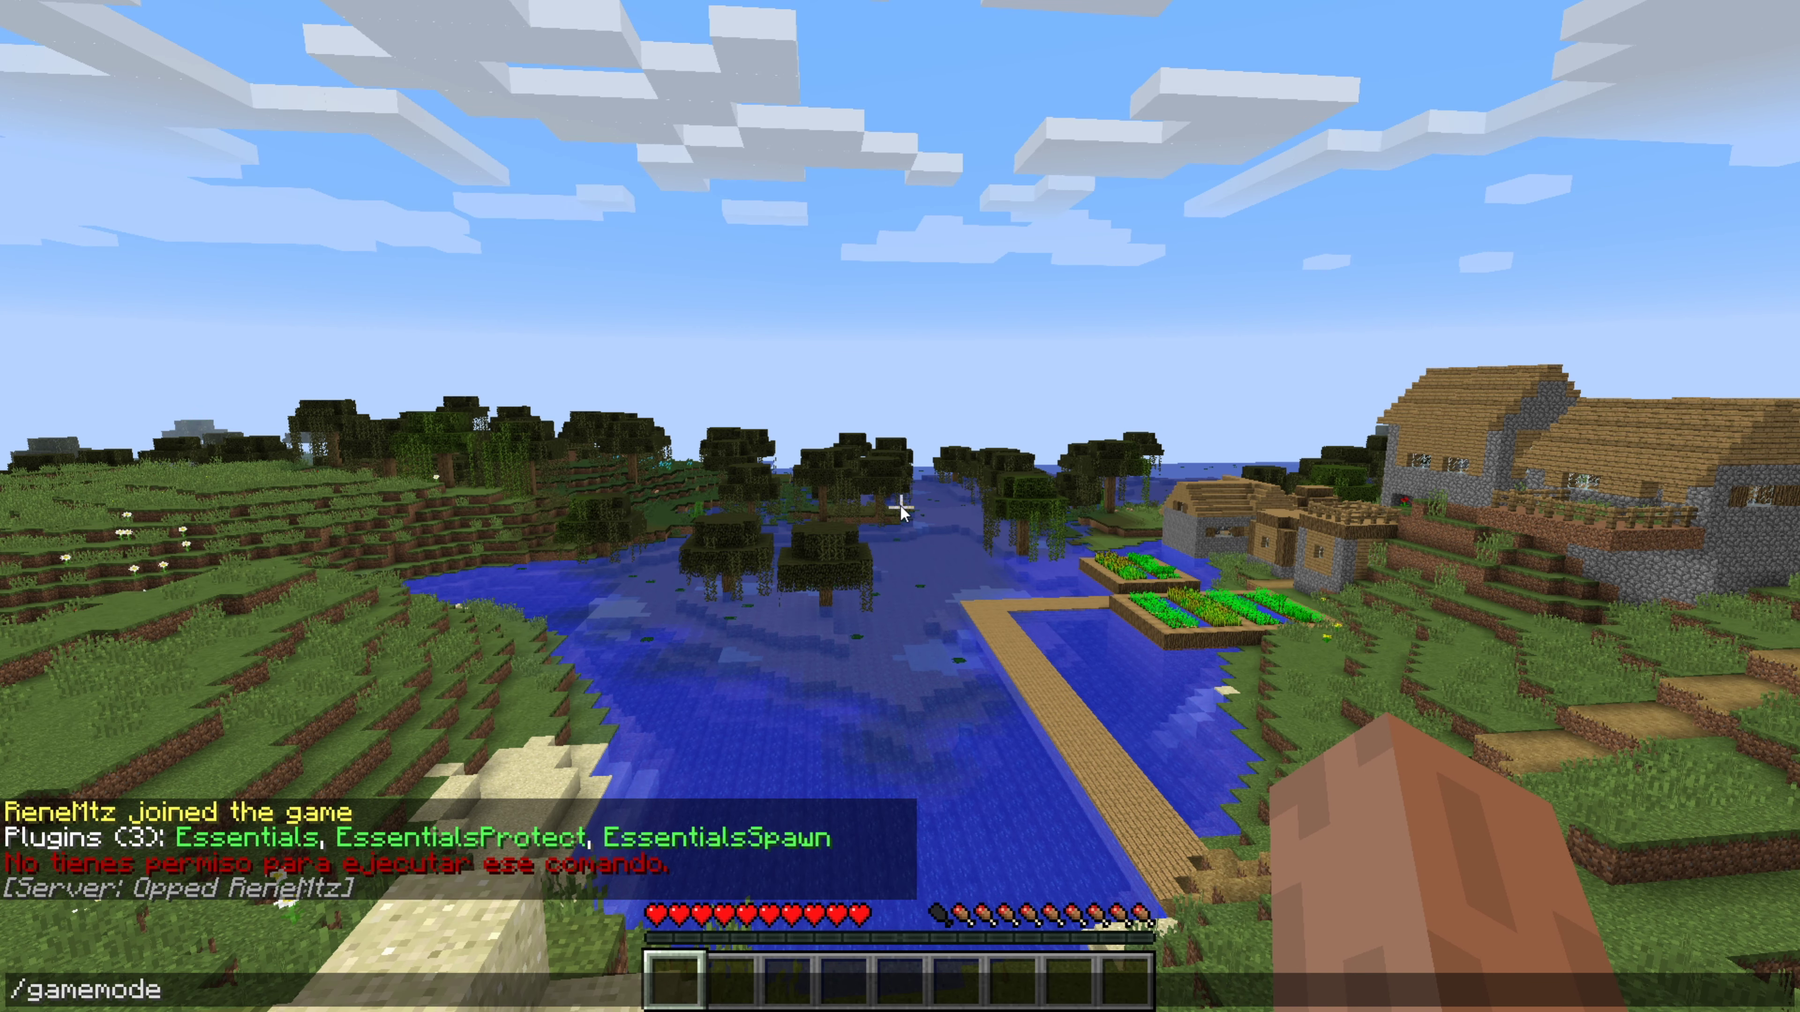
type("eative")
key("Return")
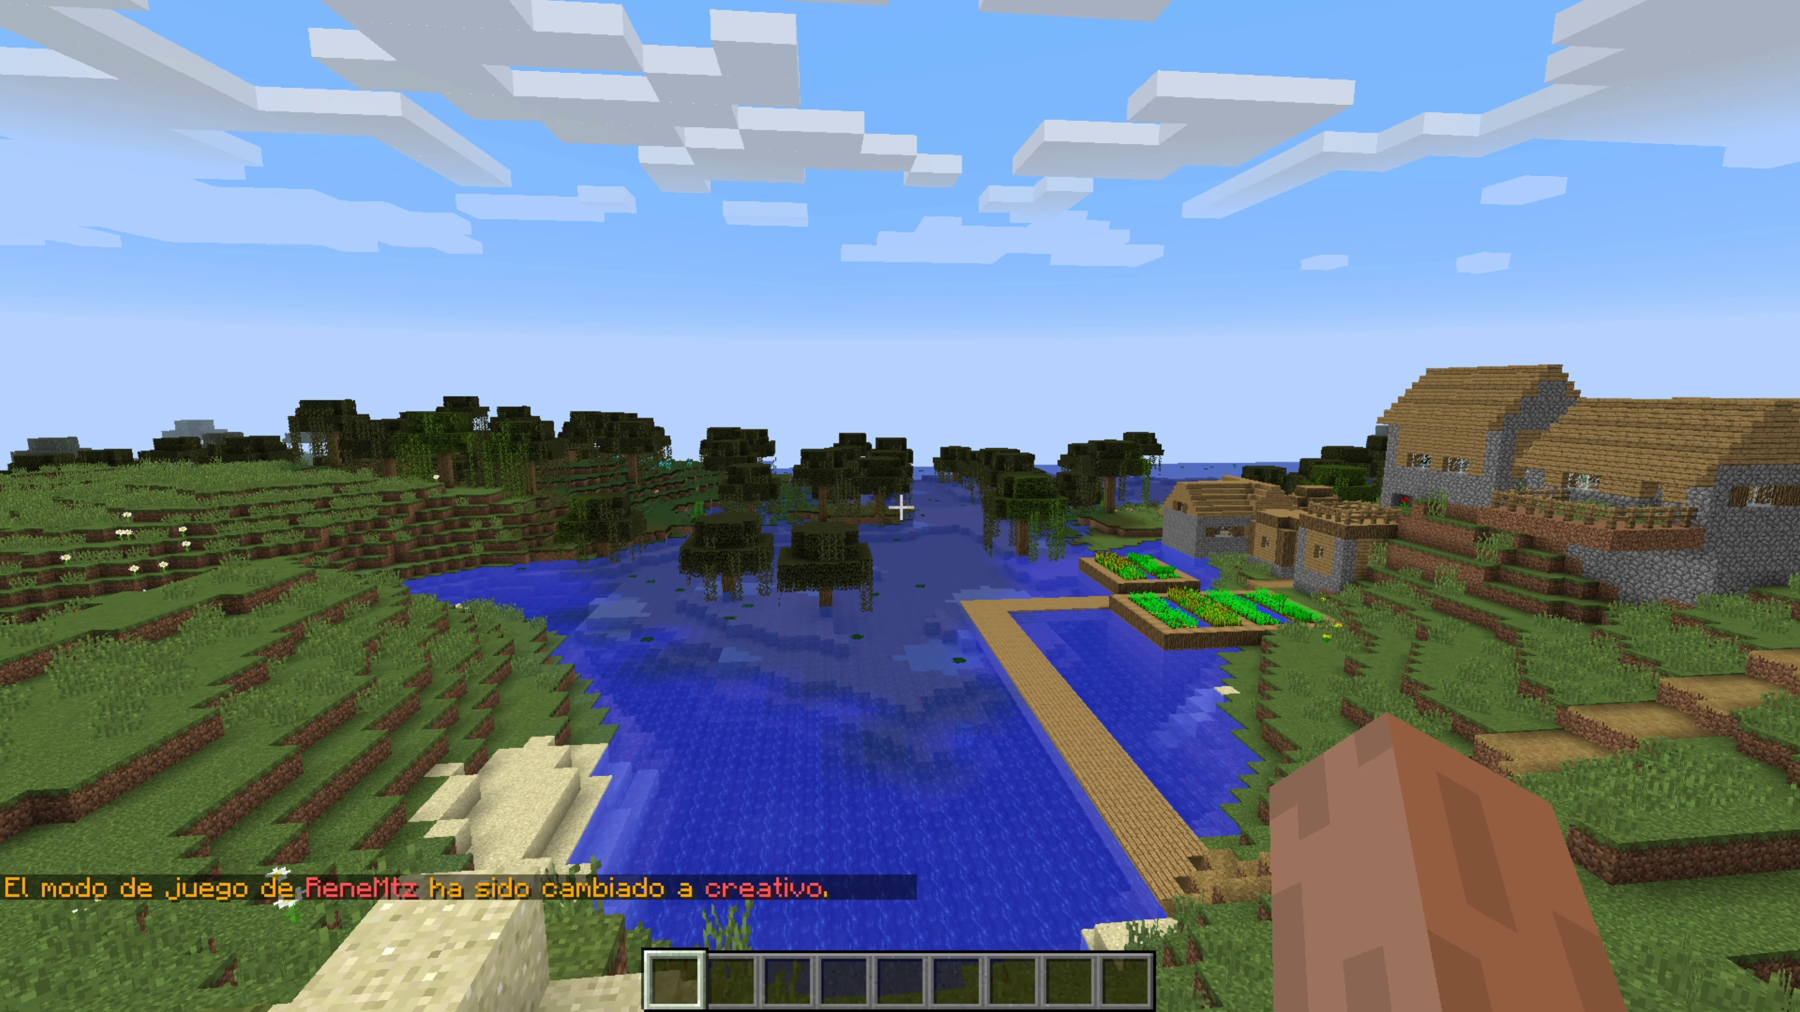
key("t")
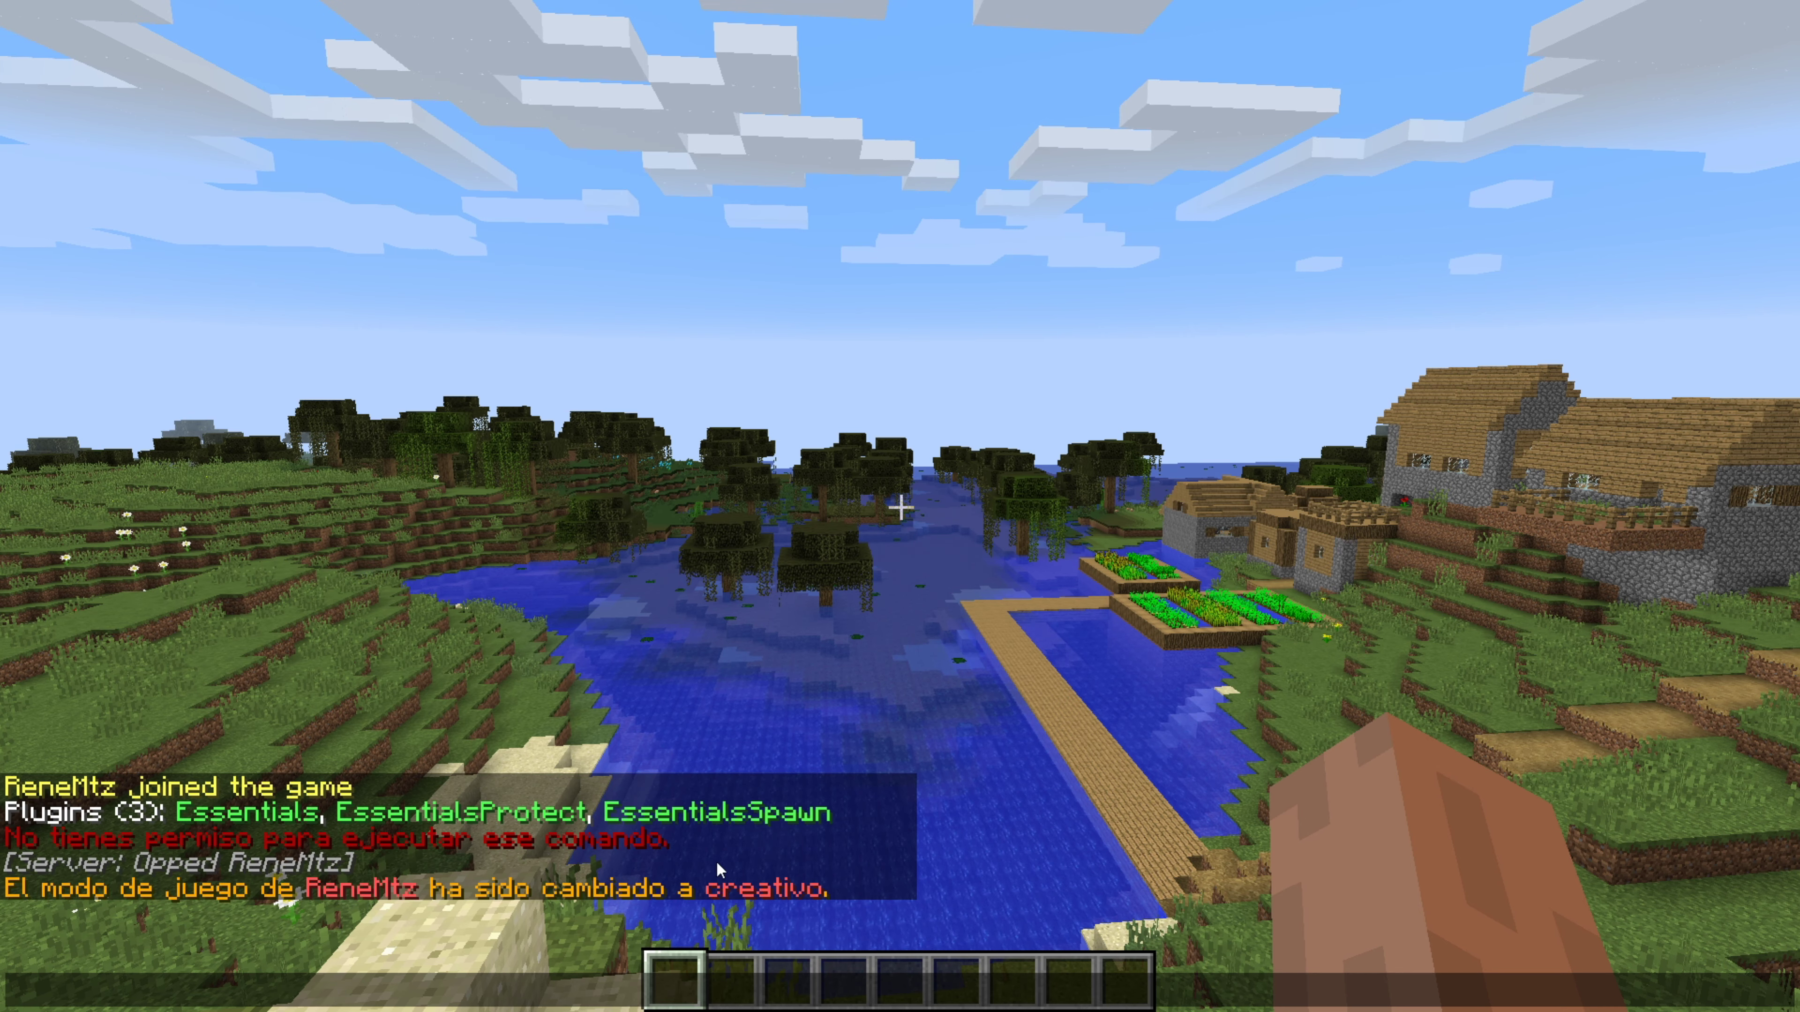
key("Escape")
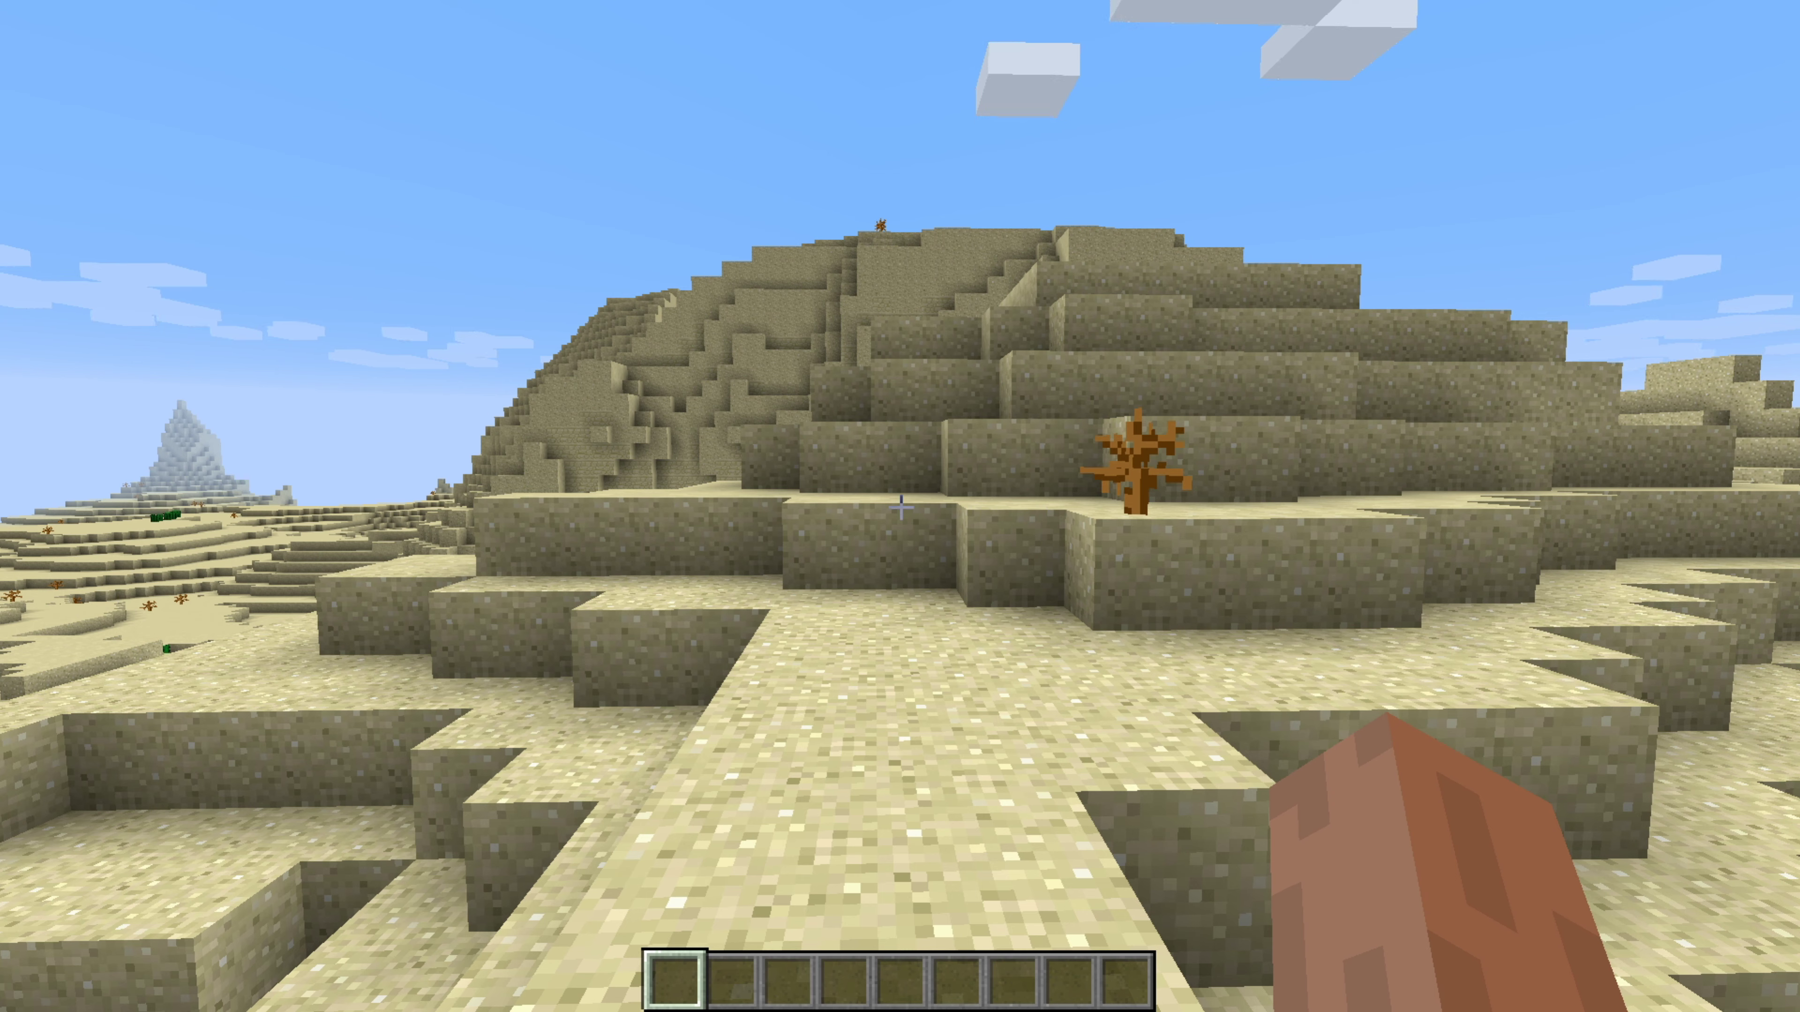
Set the current spot on the desert sand as home with the /sethome command.
type("t/")
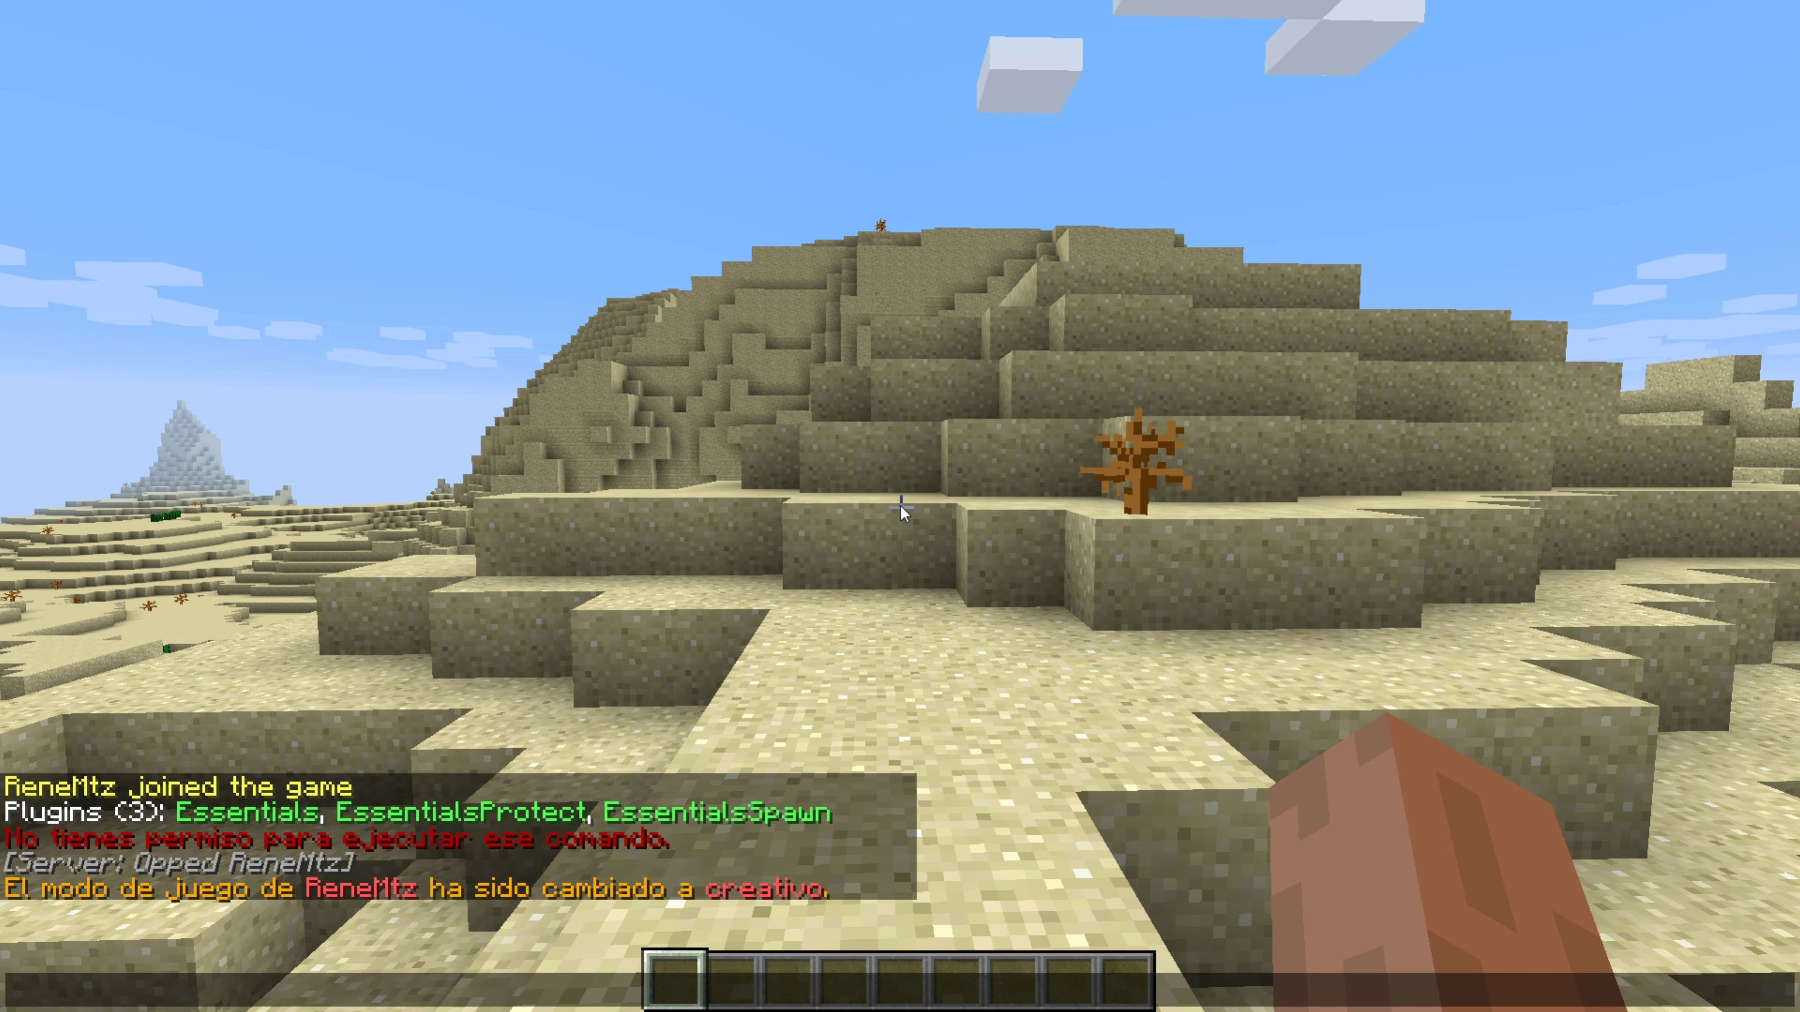
type("sethome")
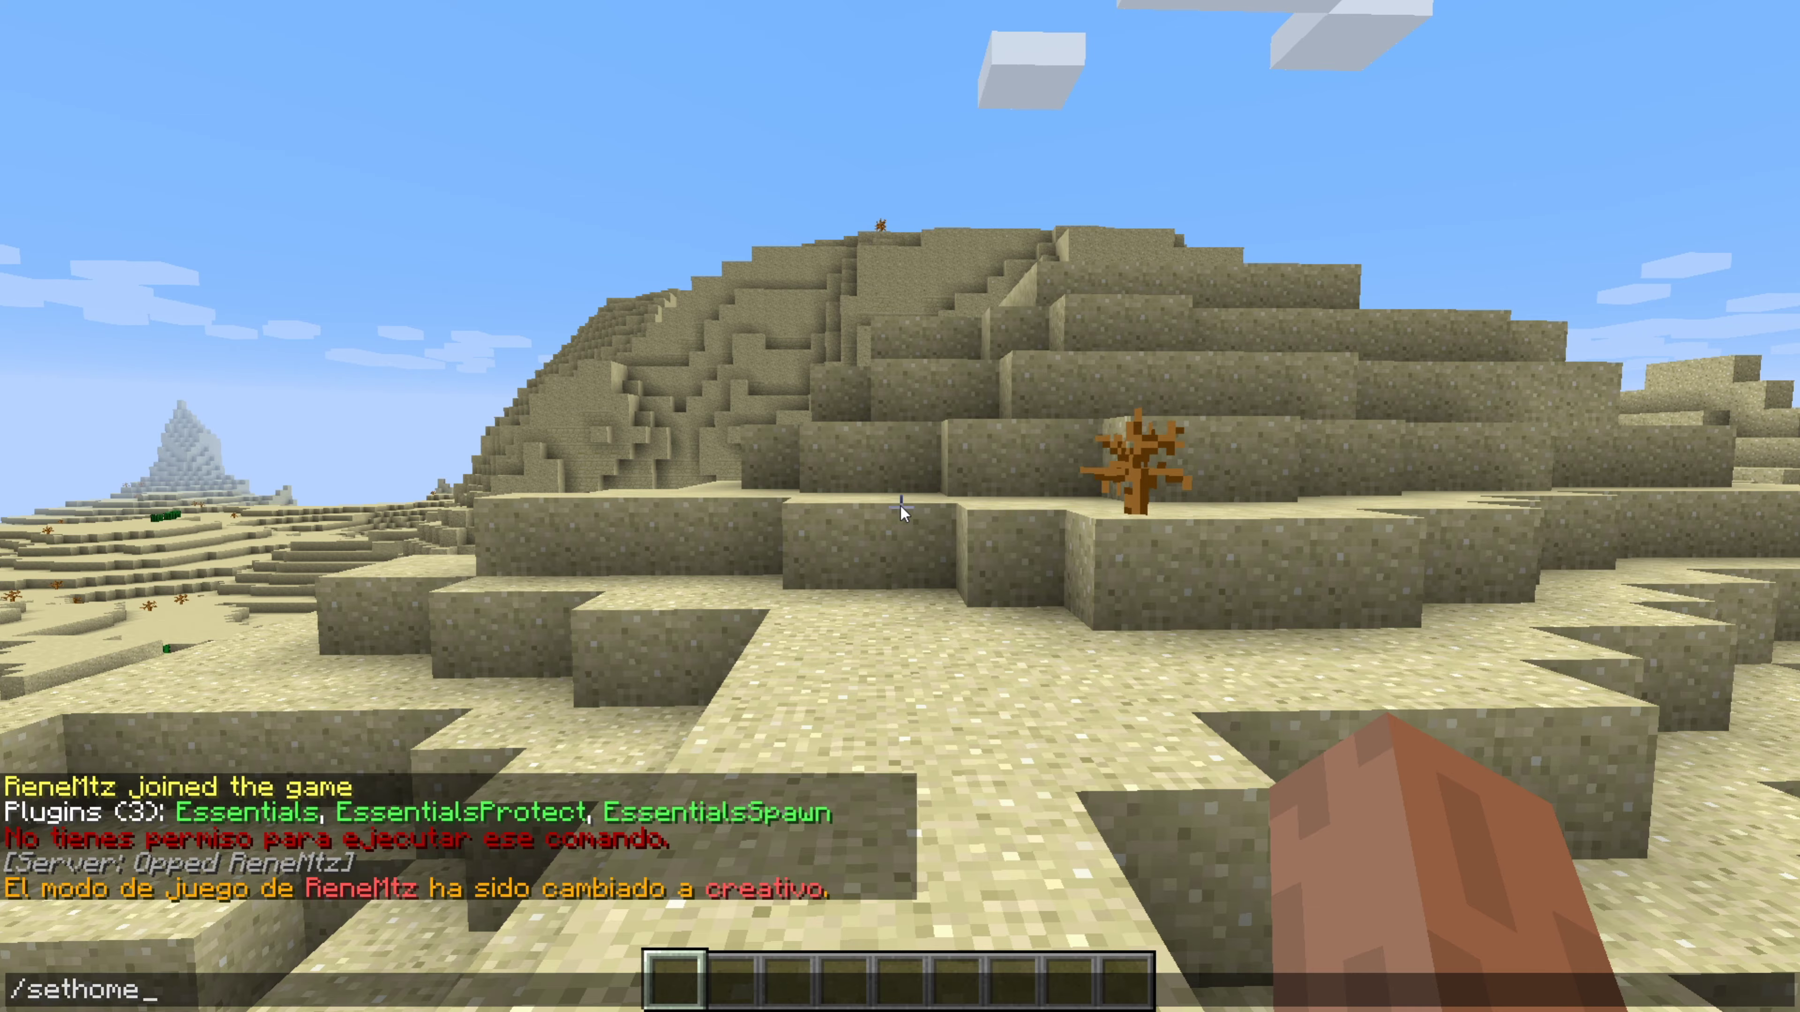
key("Return")
Fly across the desert to the forest, teleport back with the /home command and walk toward the dead bush.
key("w")
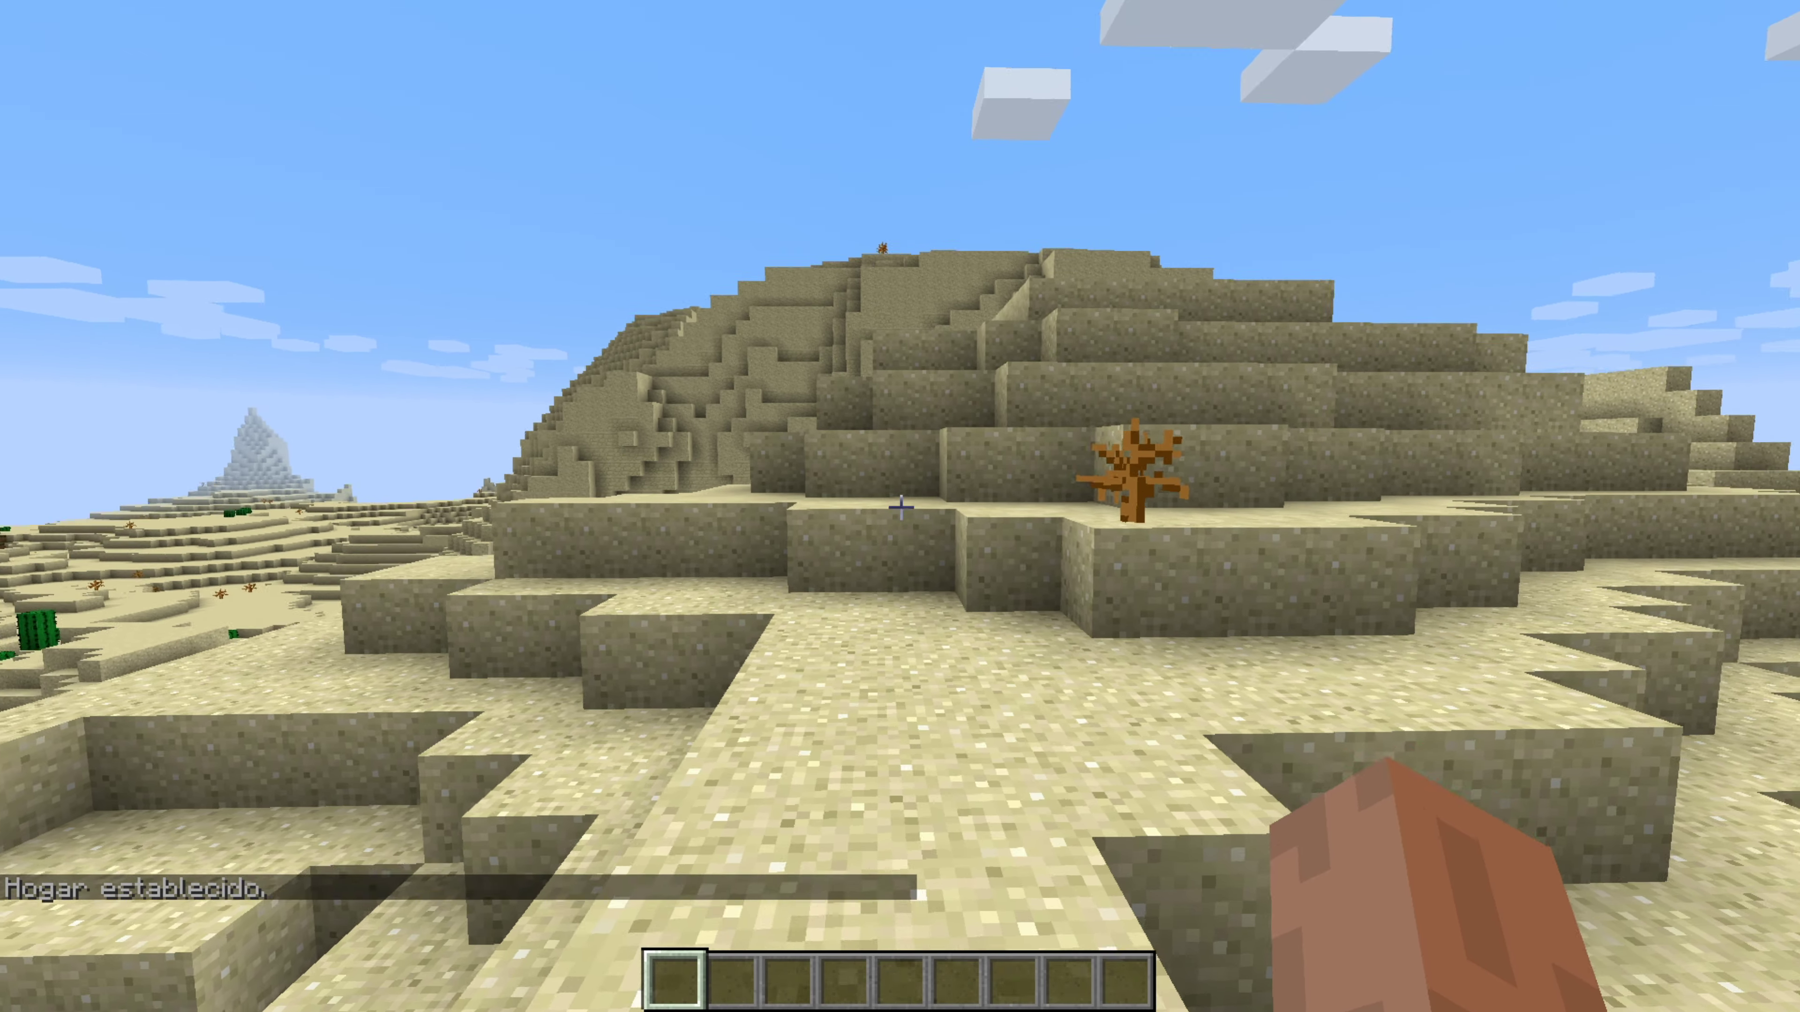
mouse_move(900, 506)
key("w")
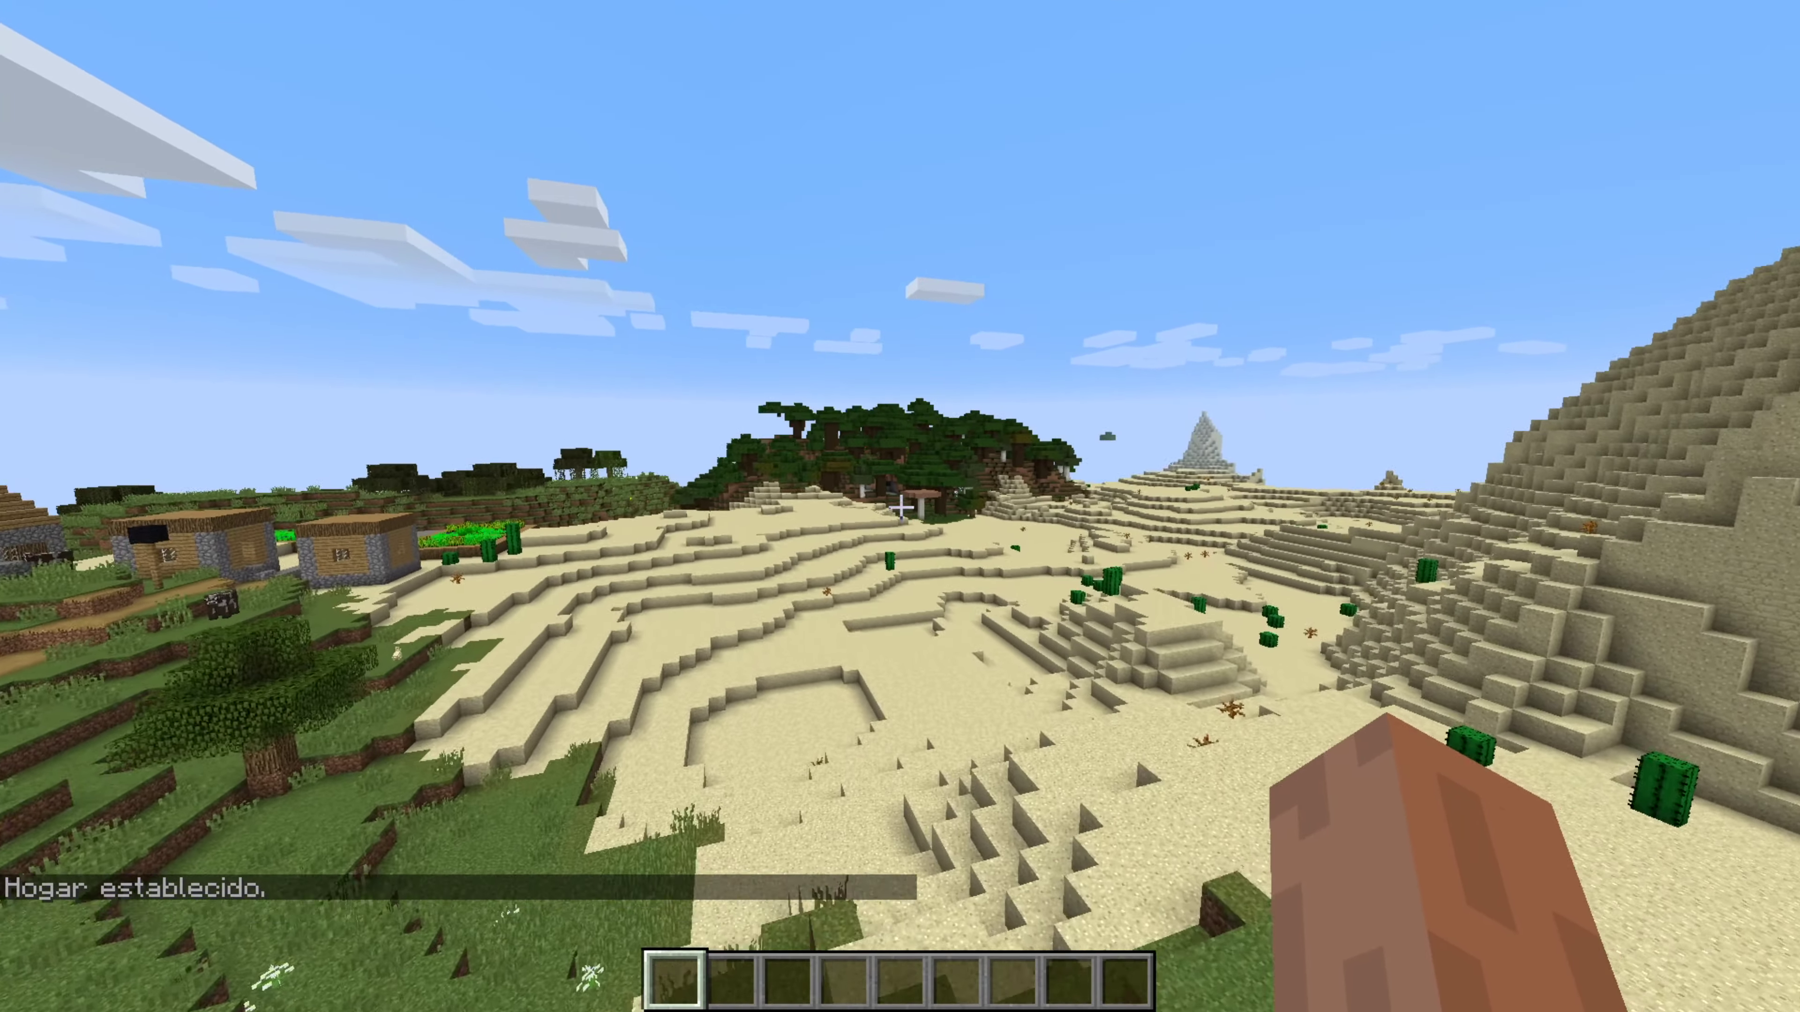
key("w")
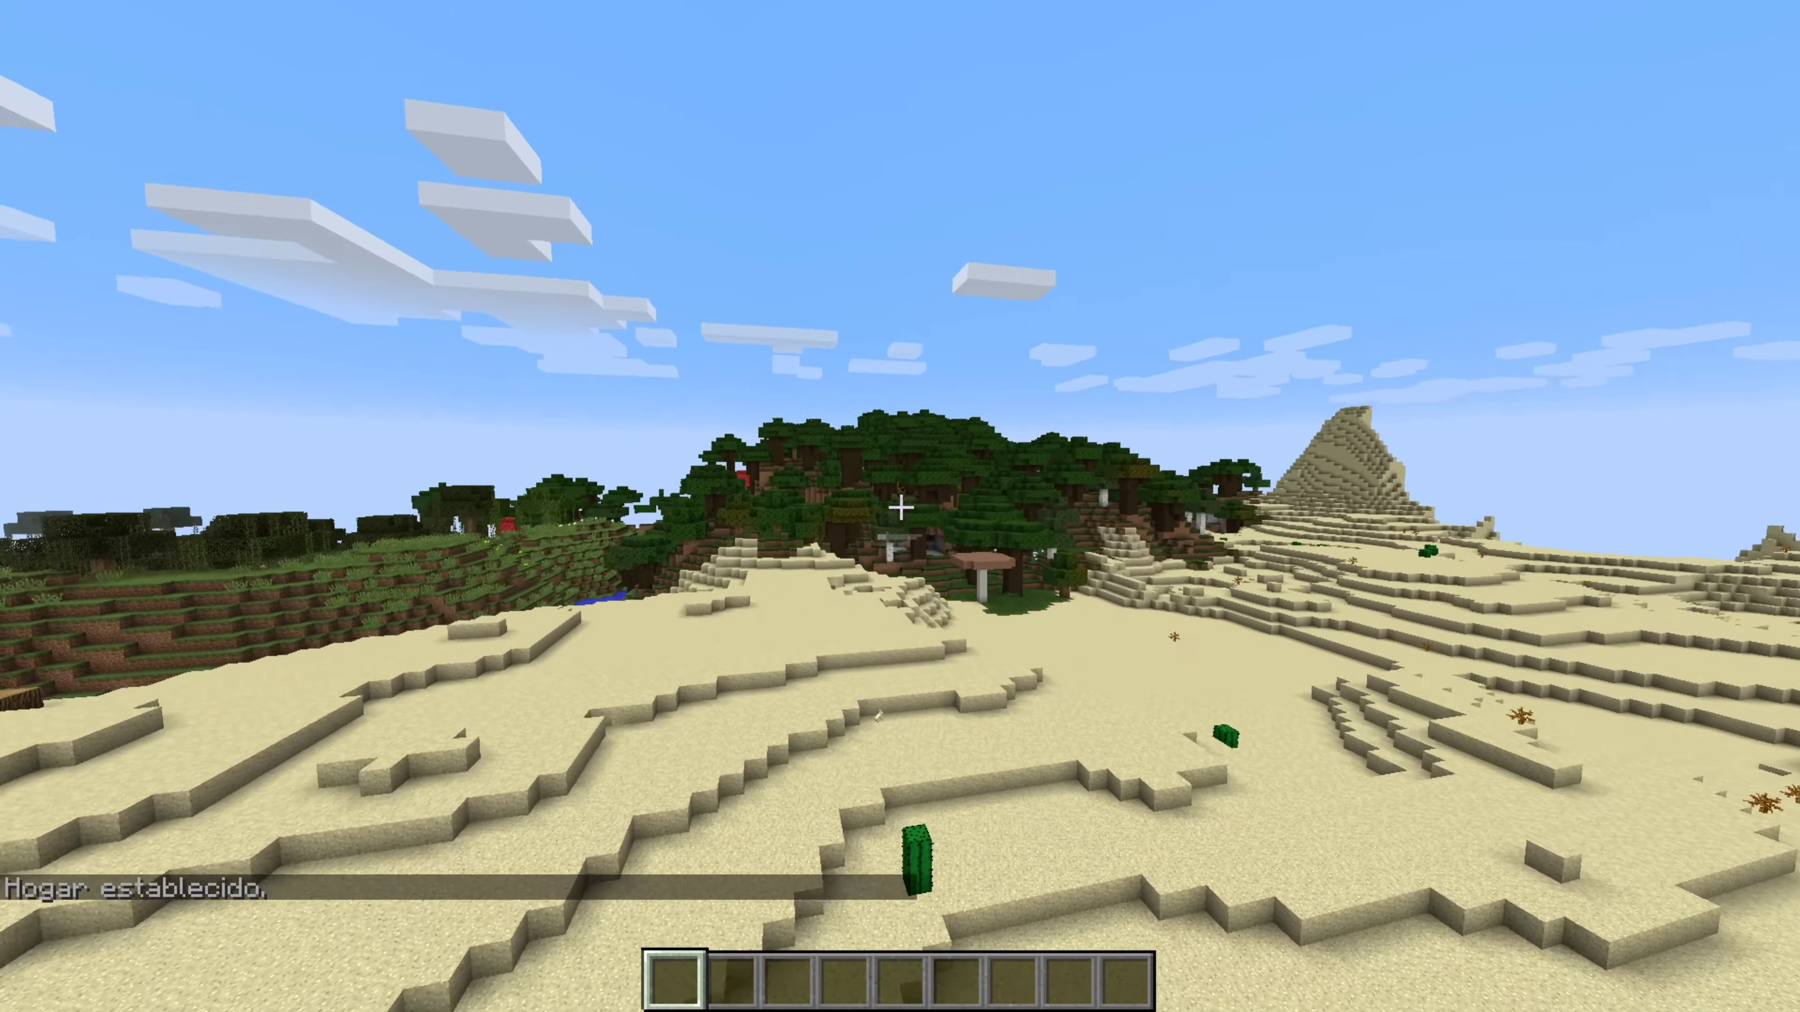
key("w")
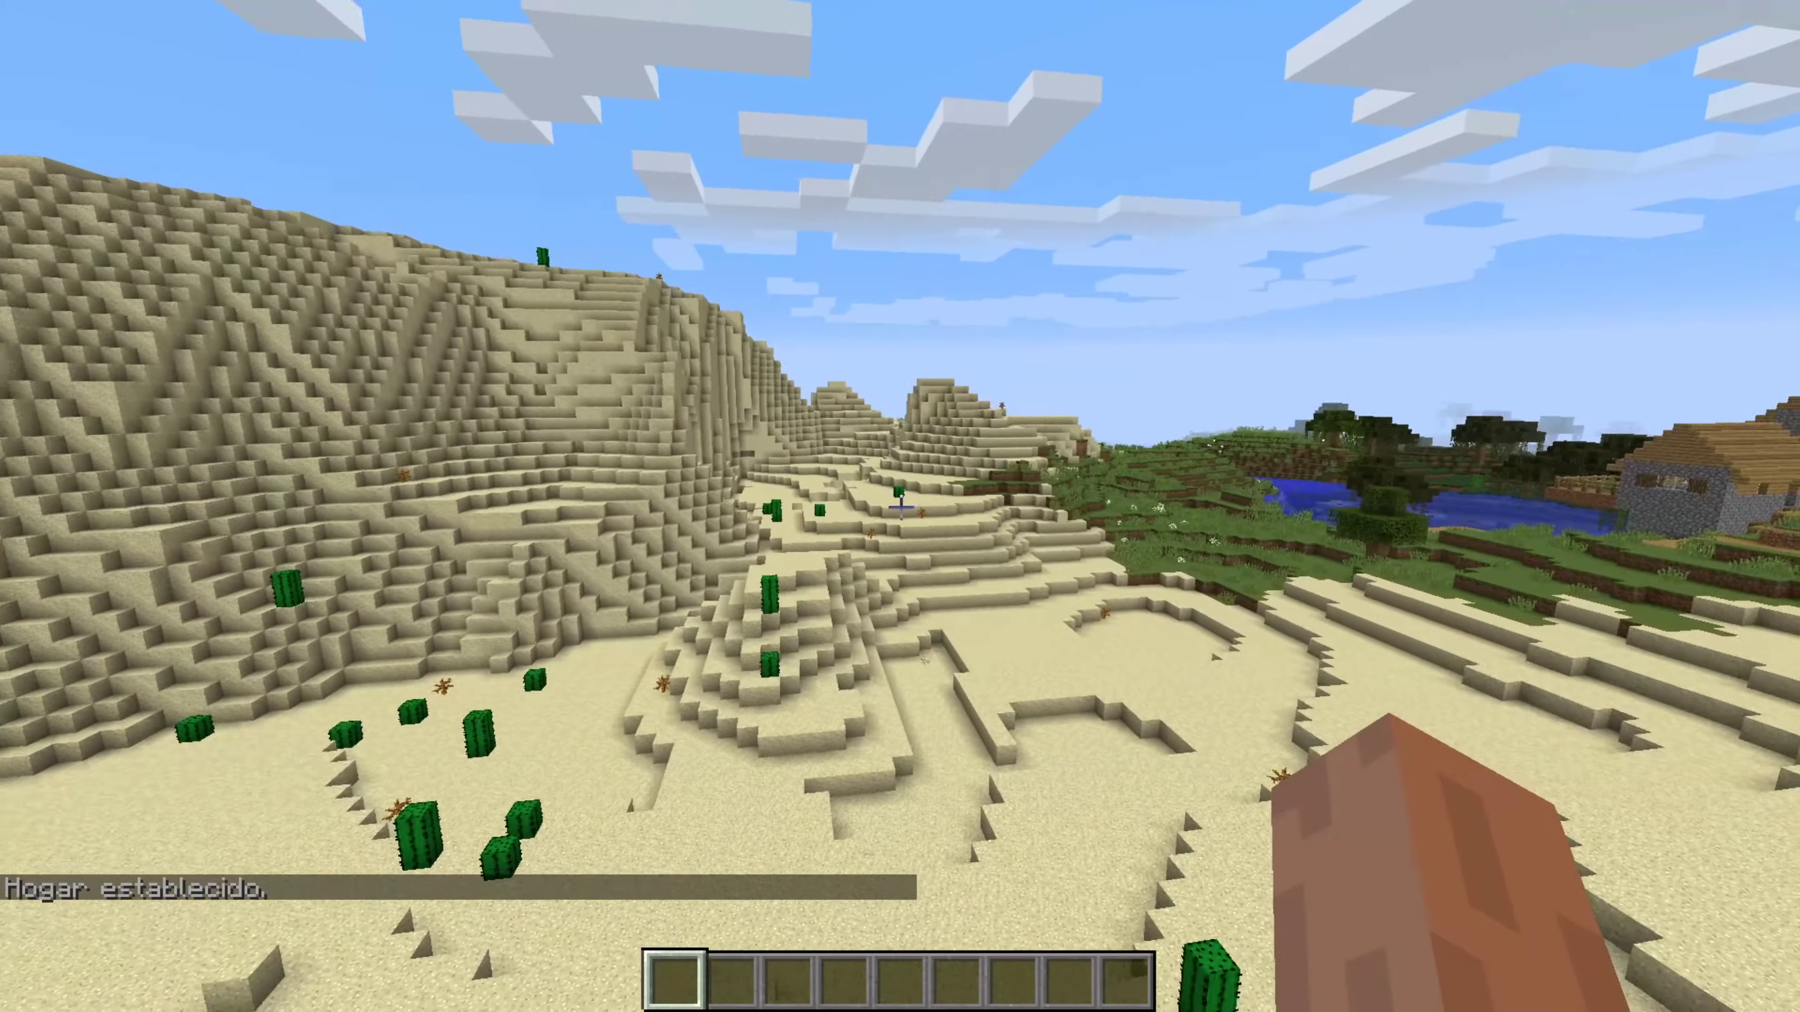
key("w")
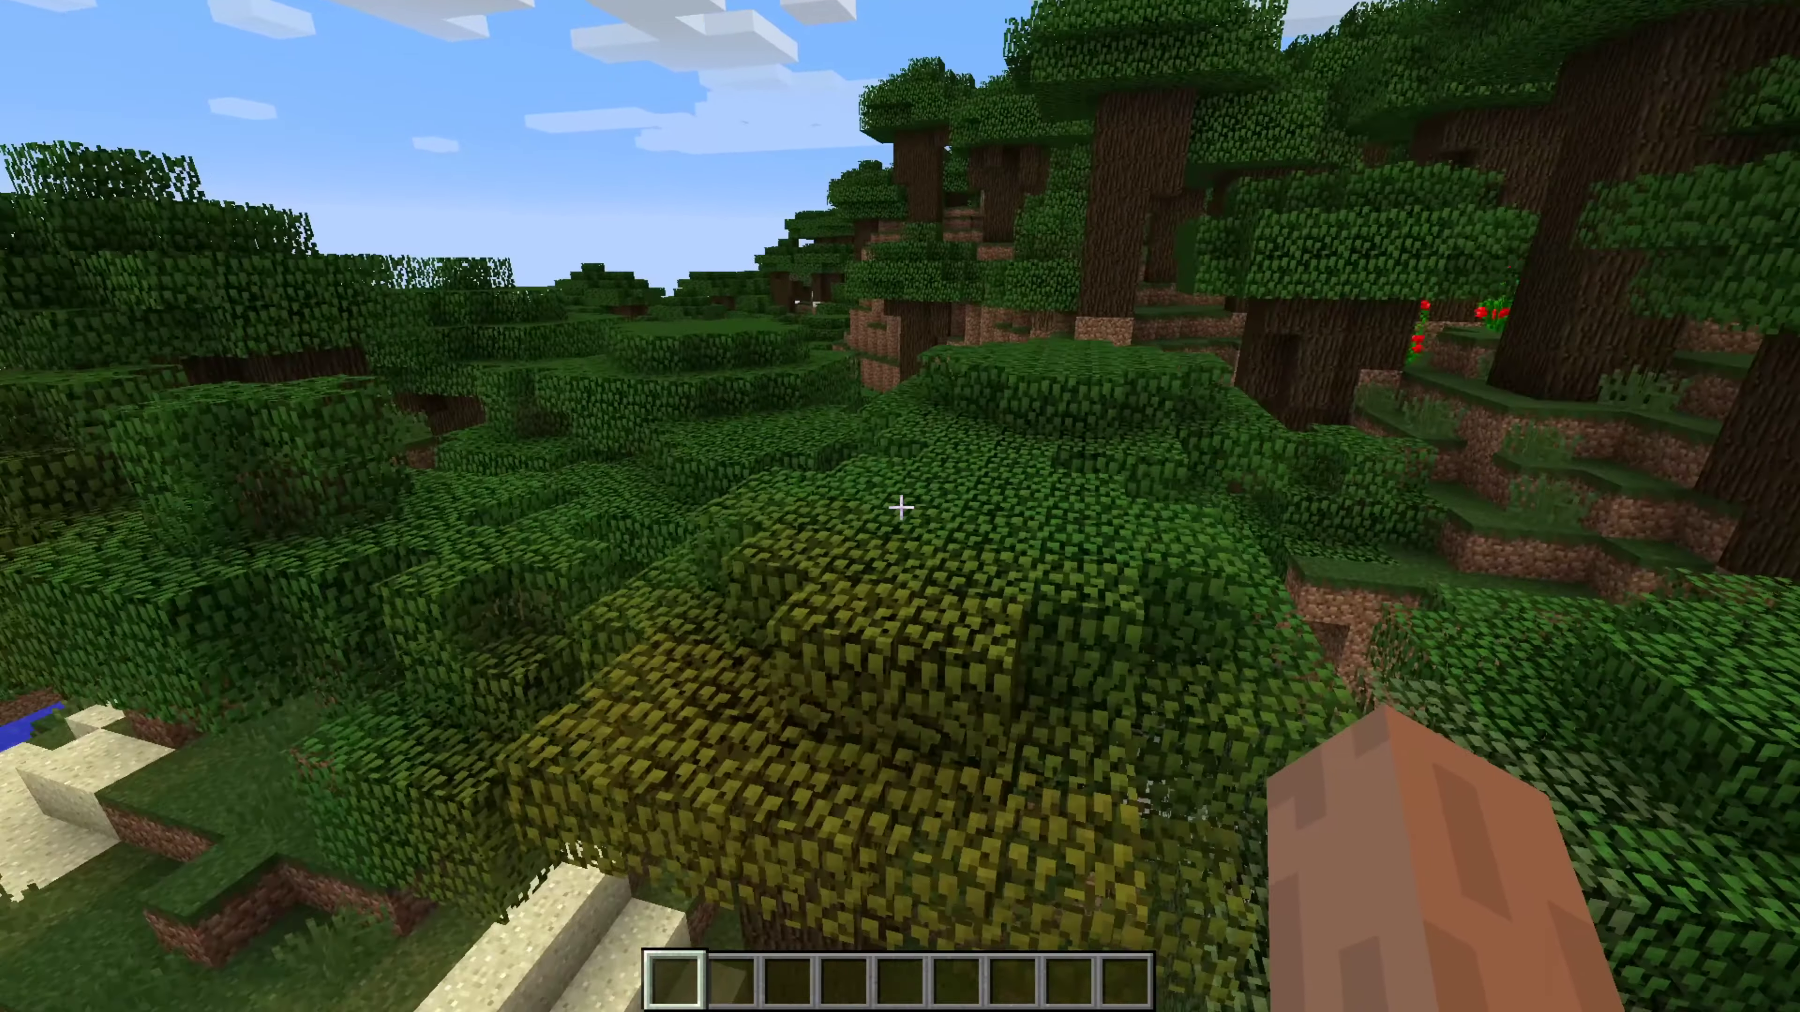
key("t")
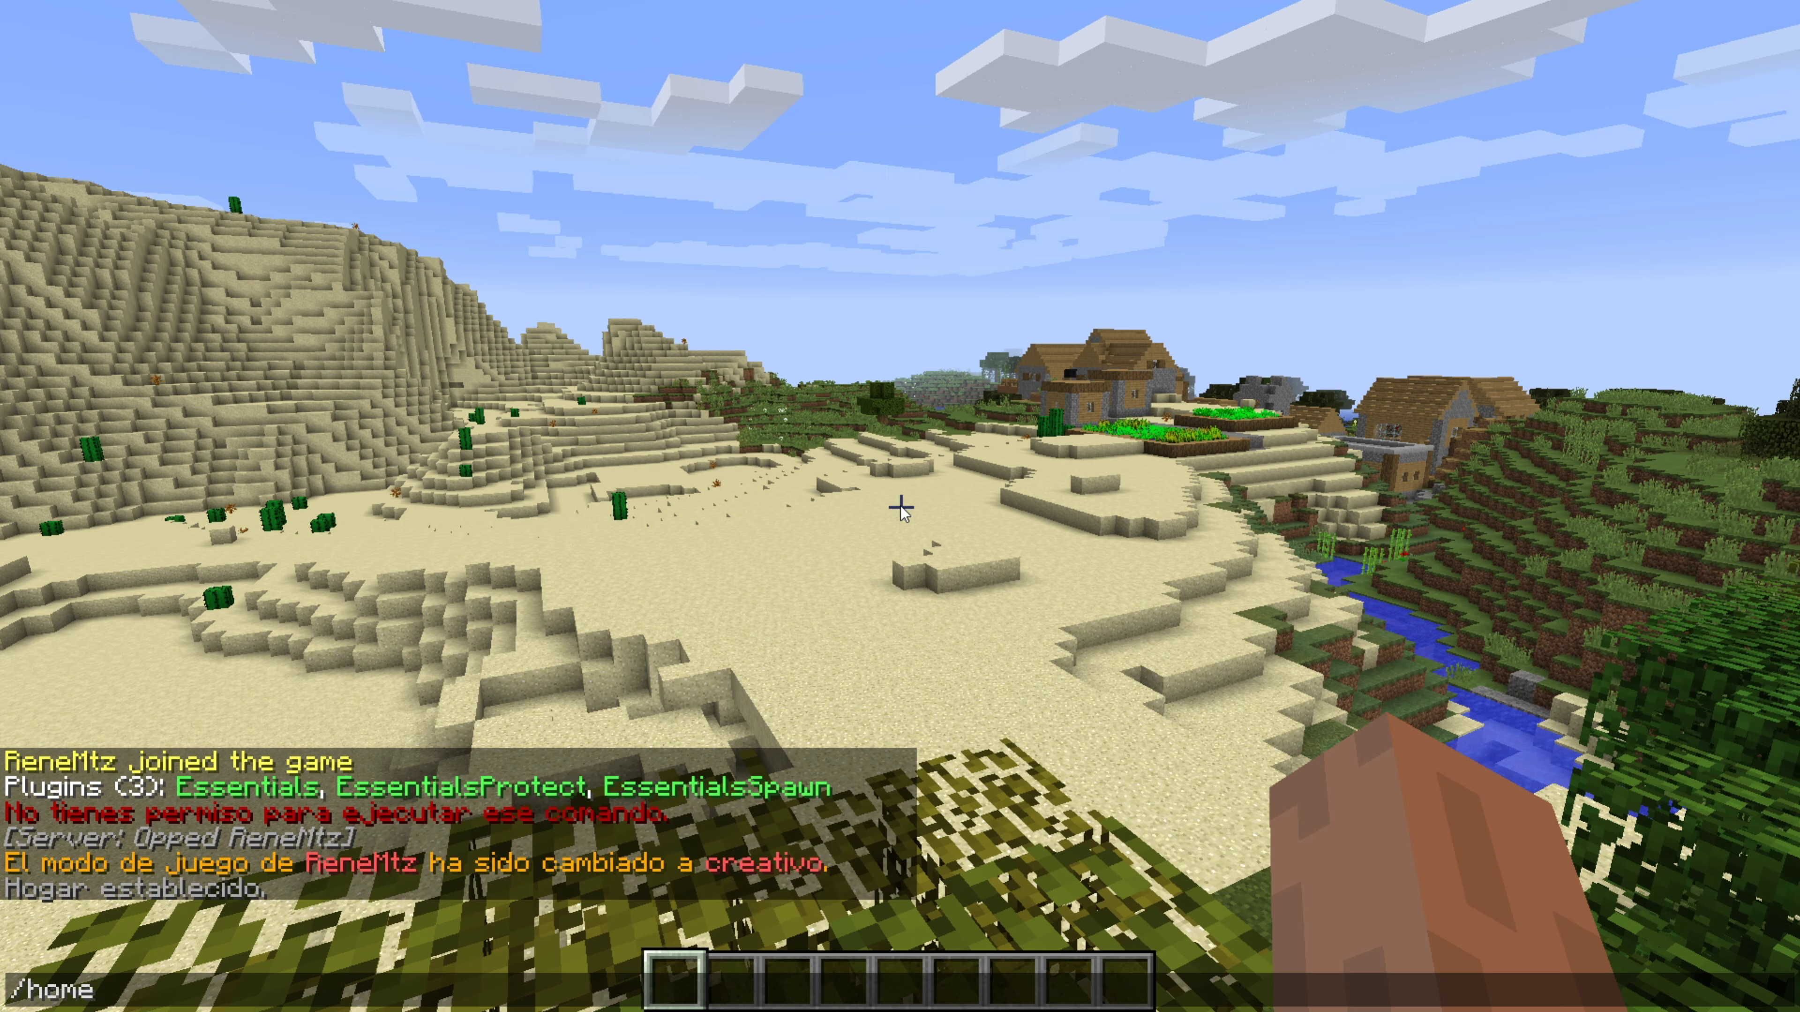
key("Return")
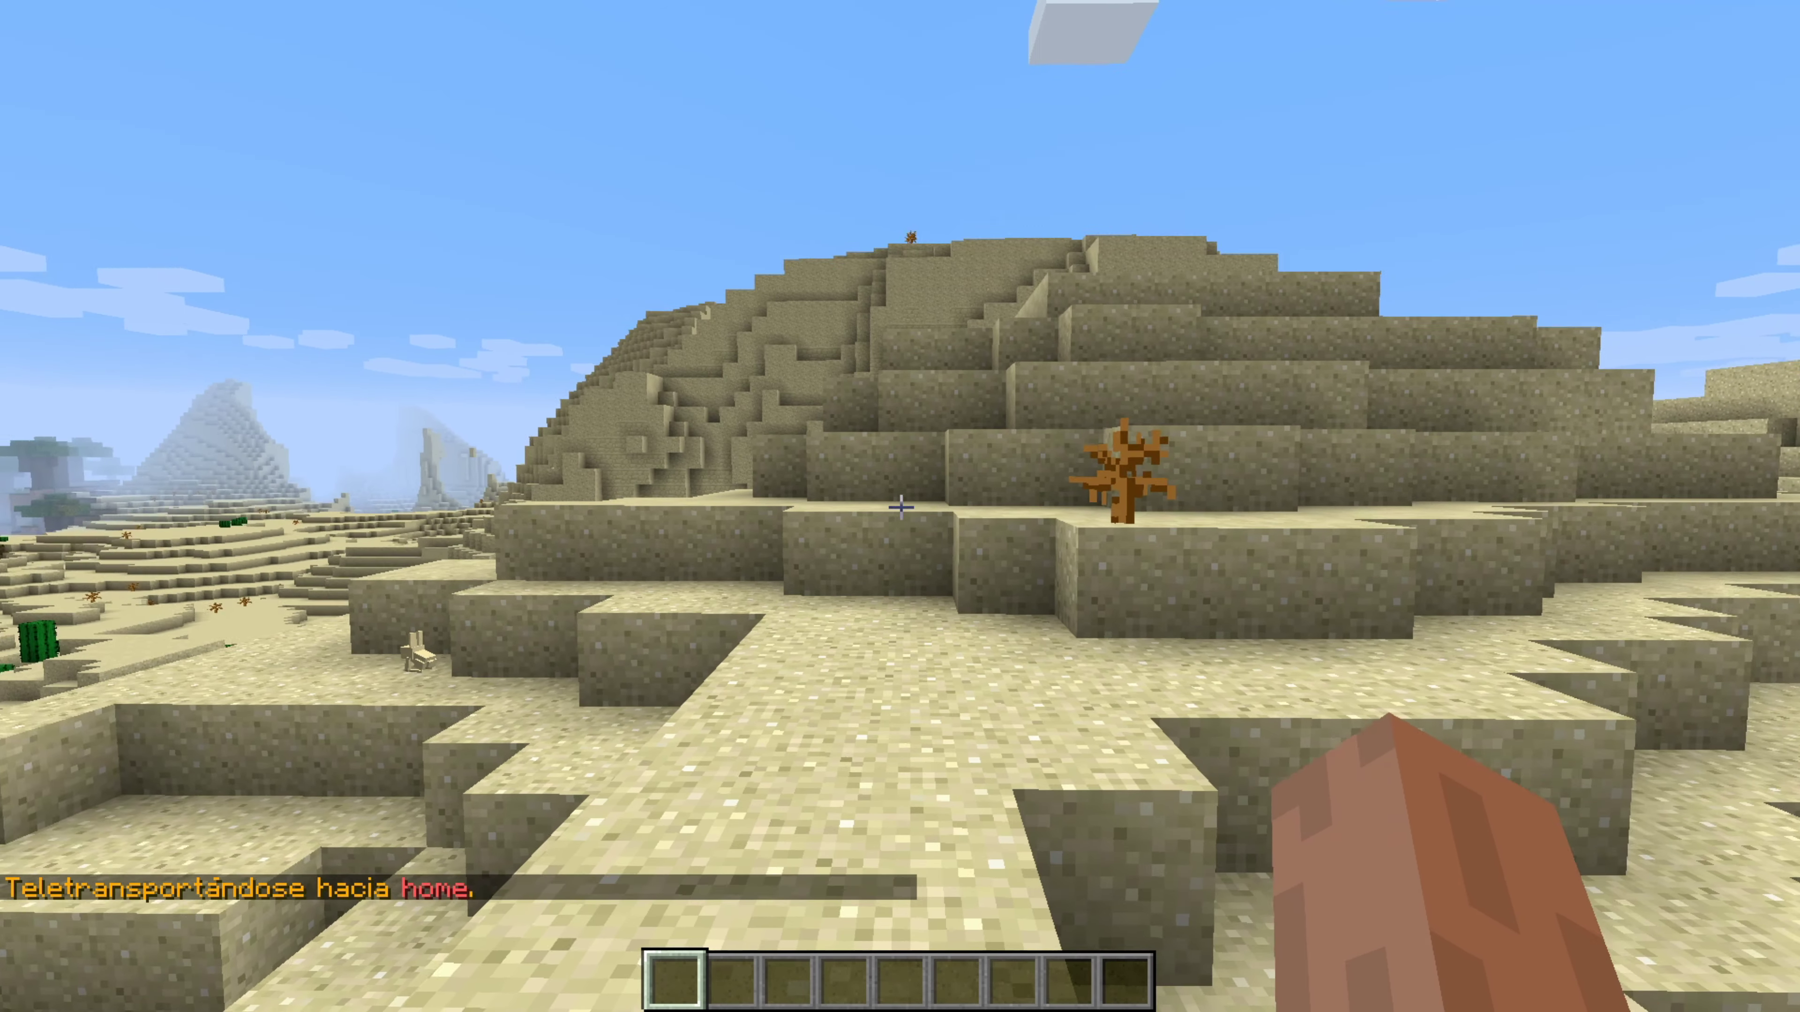
key("w")
key("w")
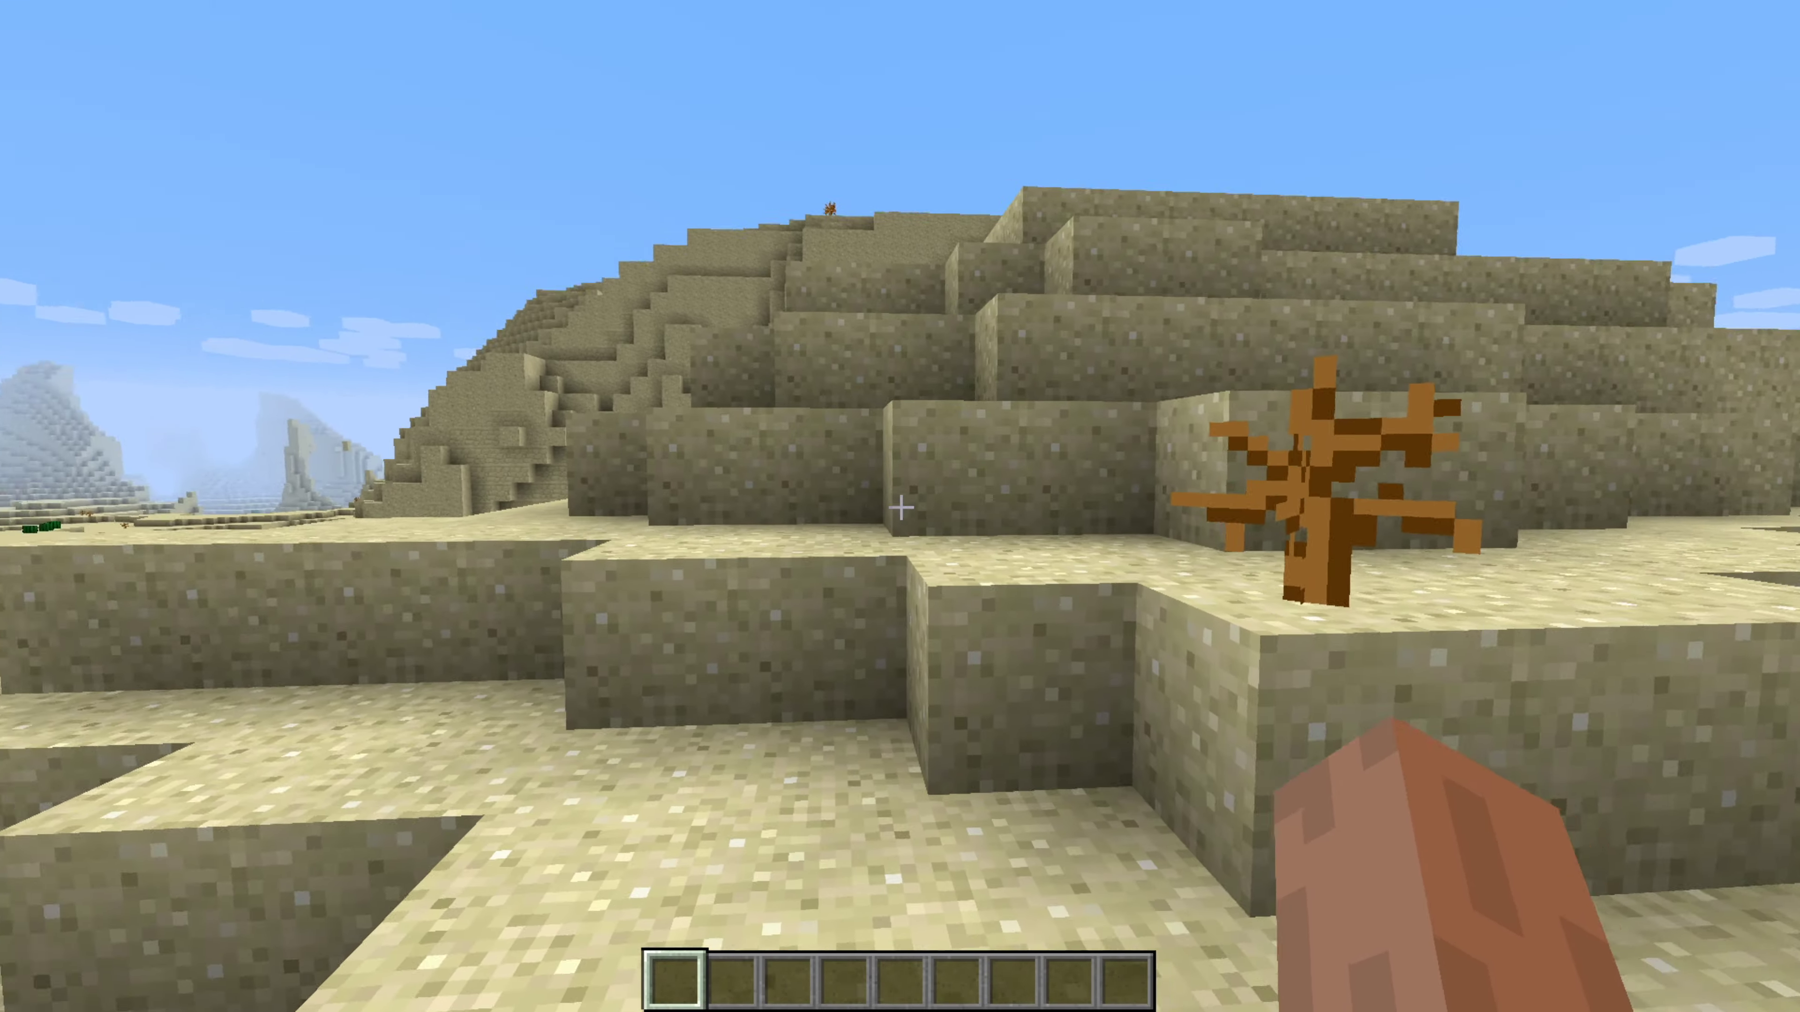